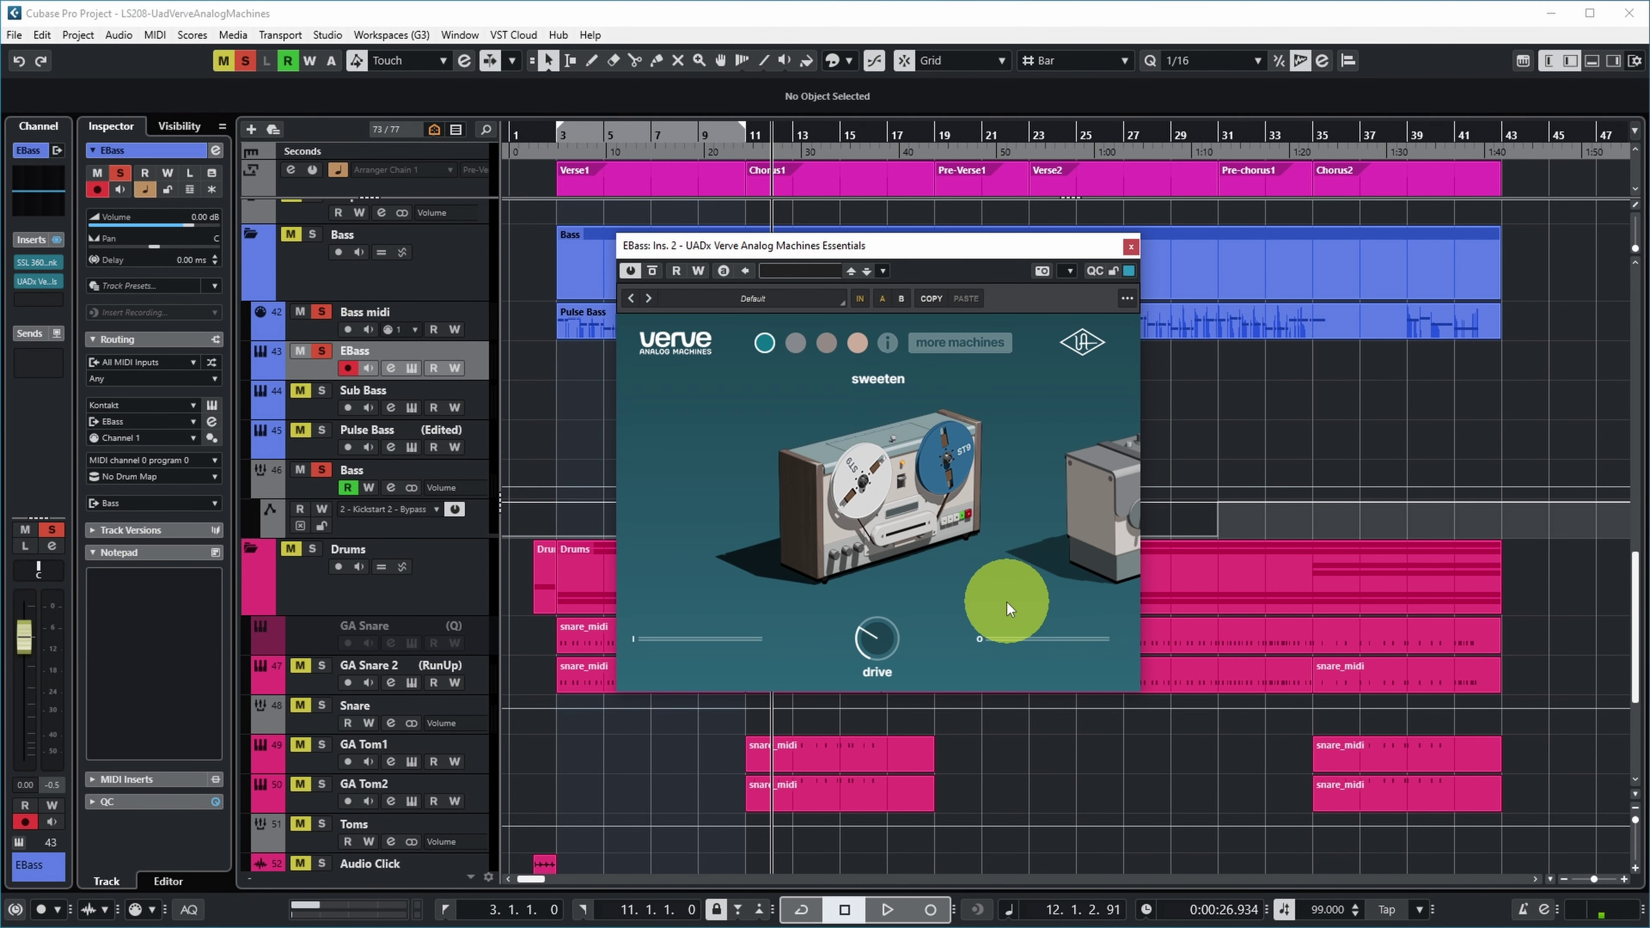
# - Show the sweeten machine's descriptions, play from the left locator, compare with Bypass, and raise drive
pyautogui.click(888, 343)
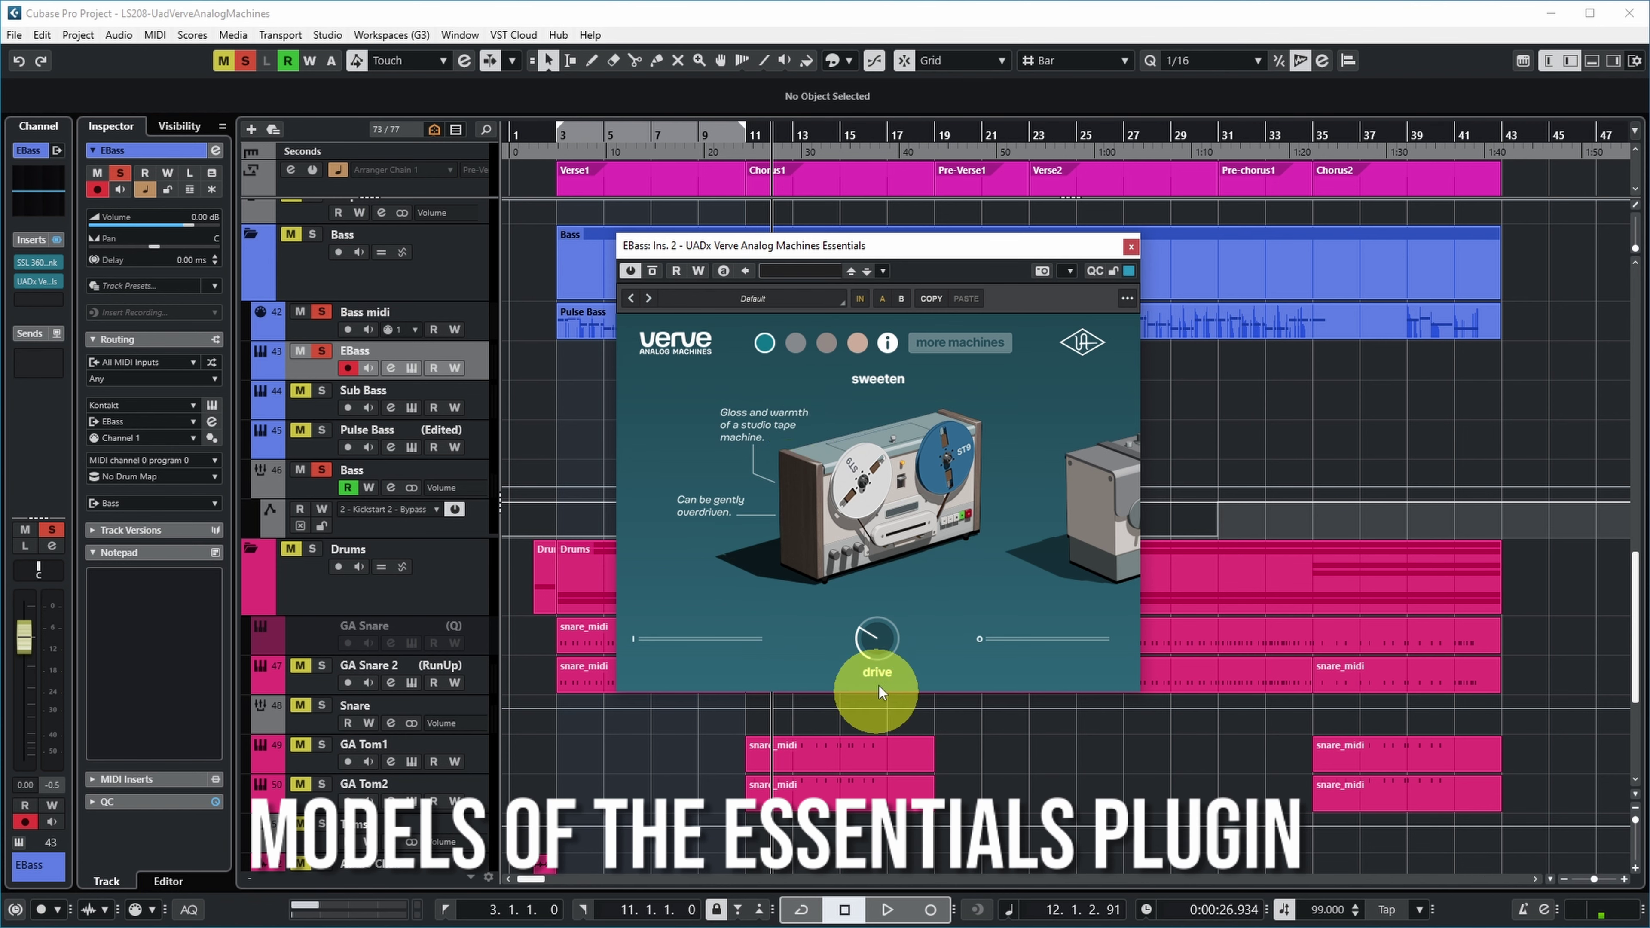
pyautogui.moveTo(871, 645)
pyautogui.press('KP_1')
pyautogui.press('space')
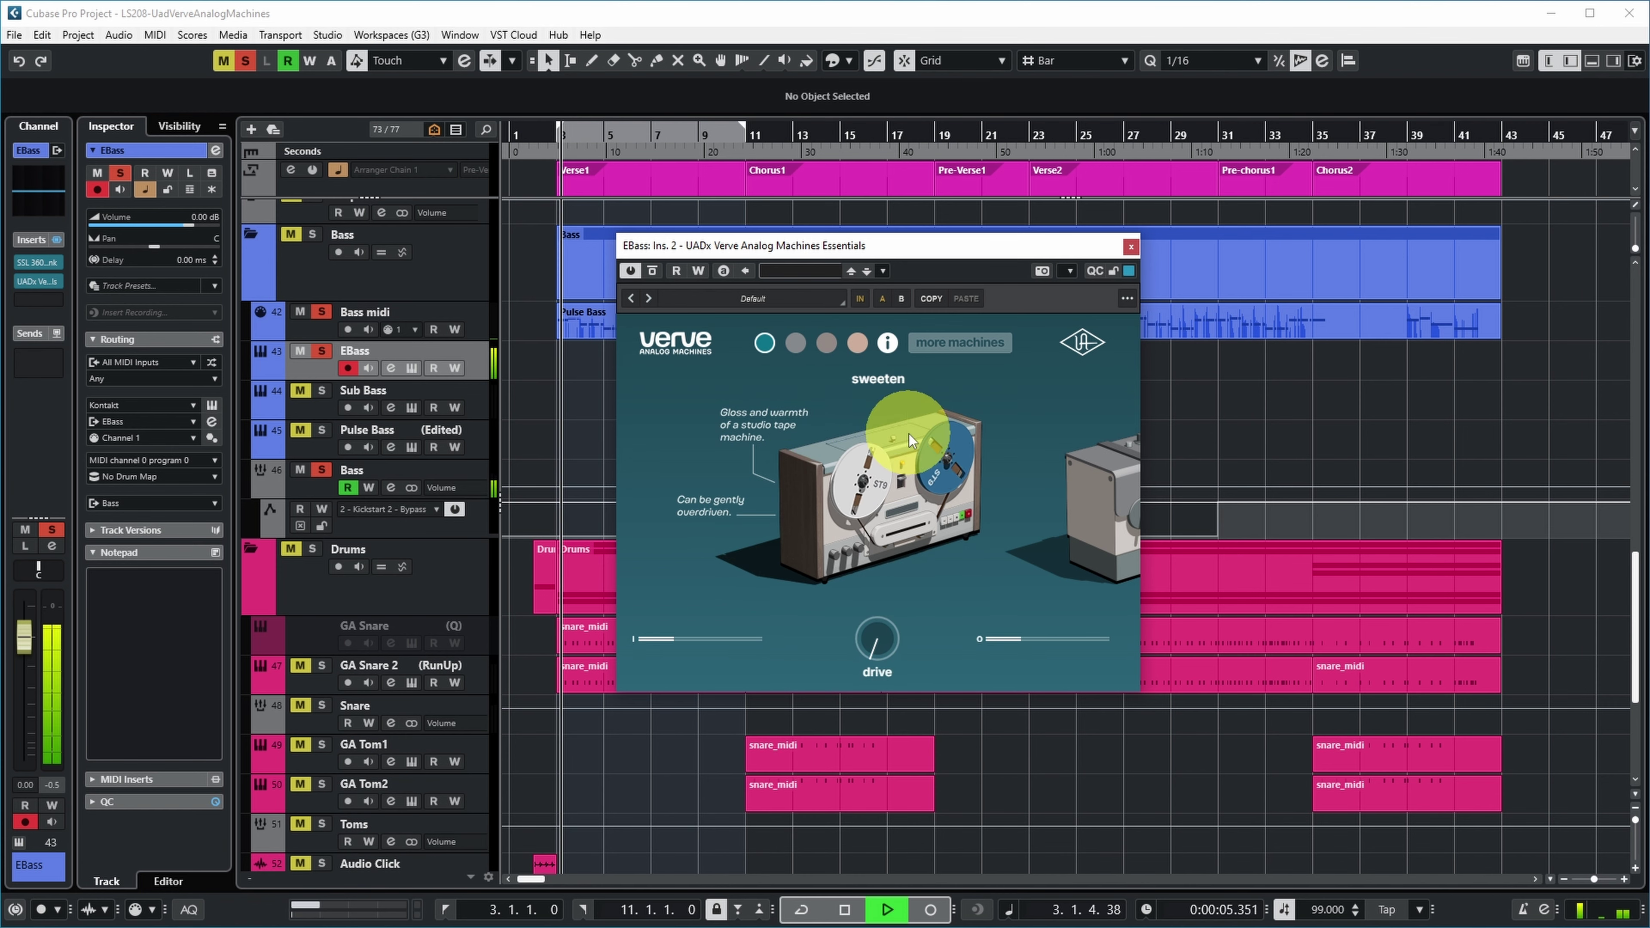
pyautogui.click(652, 271)
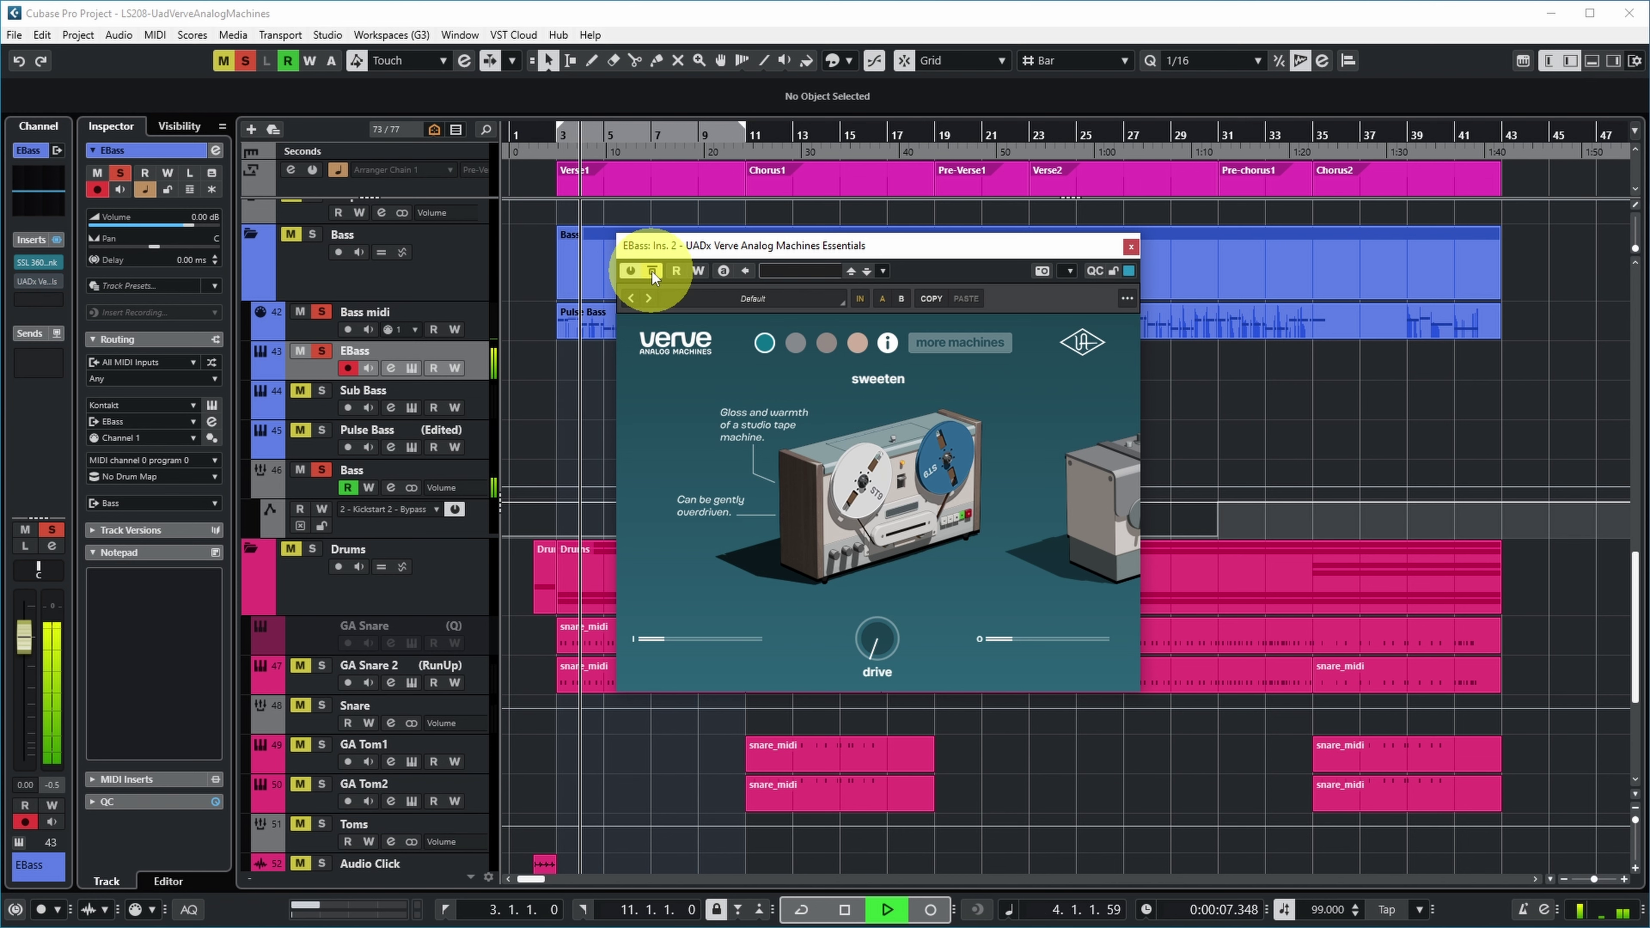
pyautogui.moveTo(856, 640); pyautogui.dragTo(888, 493)
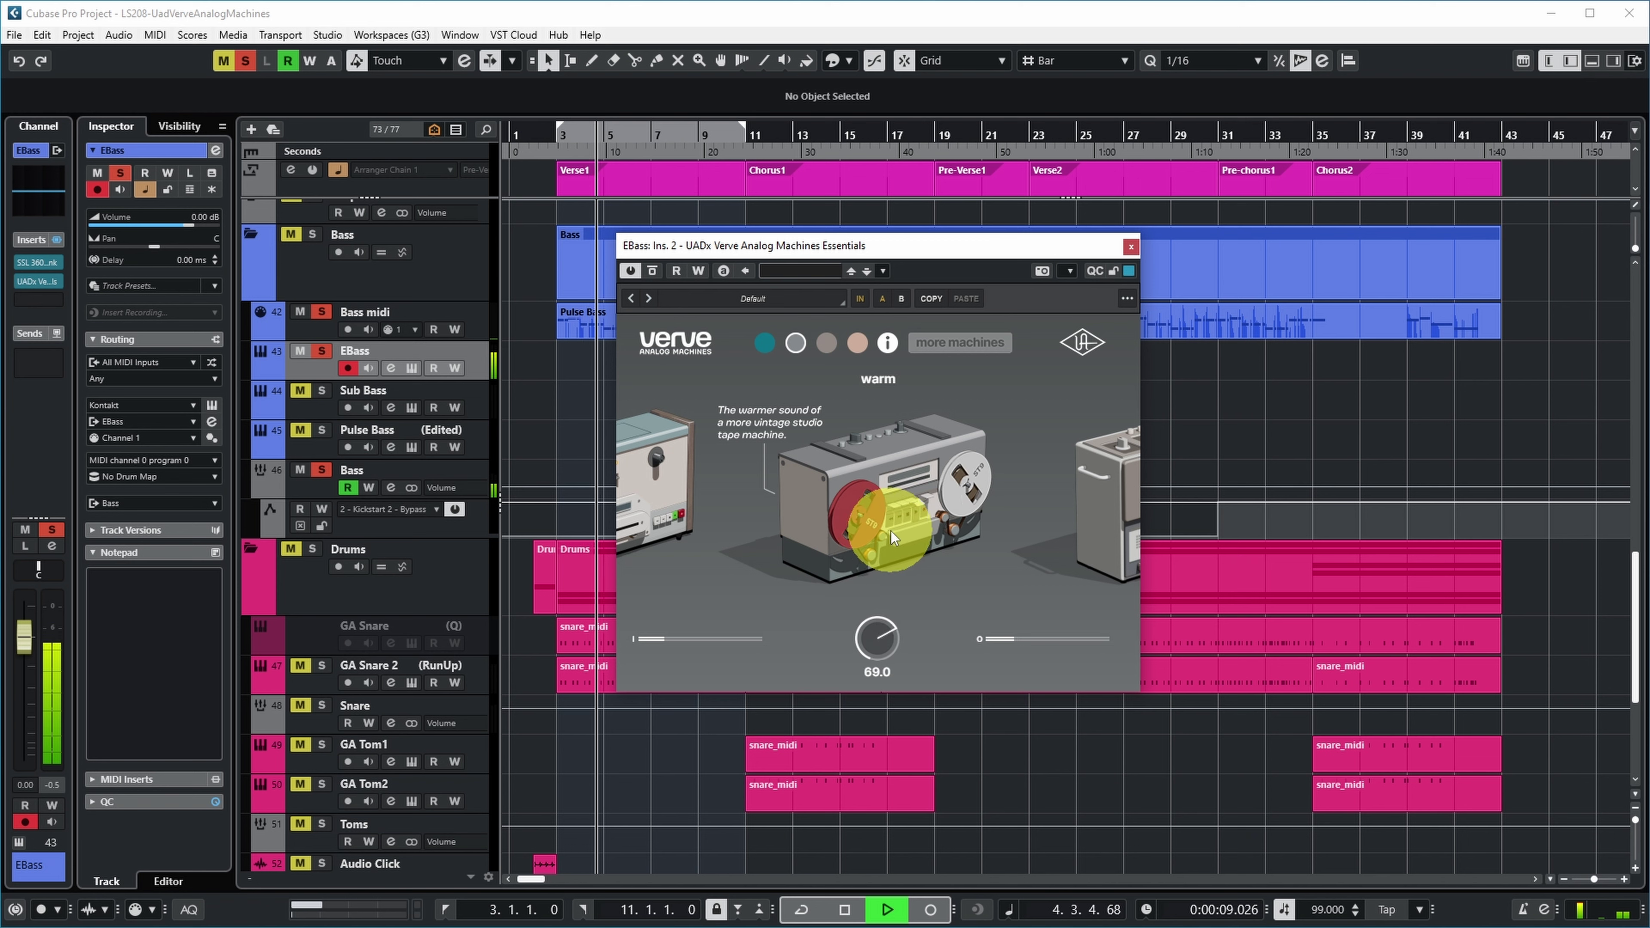
# - Audition the warm machine on EBass, pushing drive to 100.0 then settling it at 61.0
pyautogui.moveTo(917, 624); pyautogui.dragTo(882, 636)
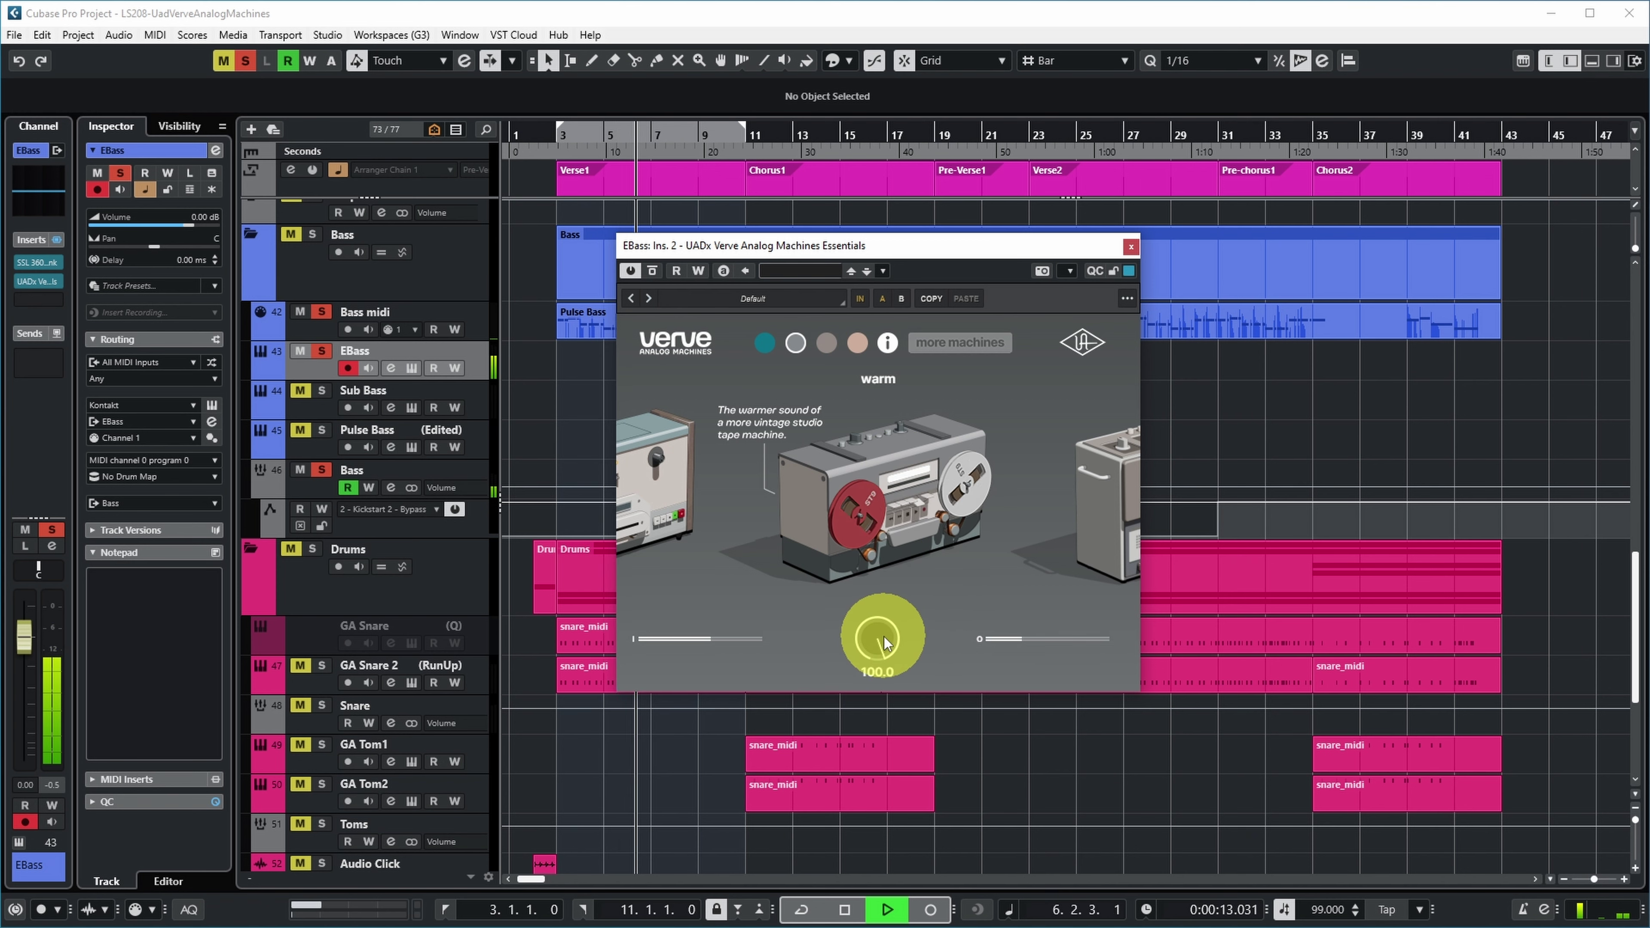
pyautogui.moveTo(884, 637); pyautogui.dragTo(886, 712)
pyautogui.press('space')
# - Switch to the thicken machine and adjust its drive to about two-thirds during playback
pyautogui.click(846, 374)
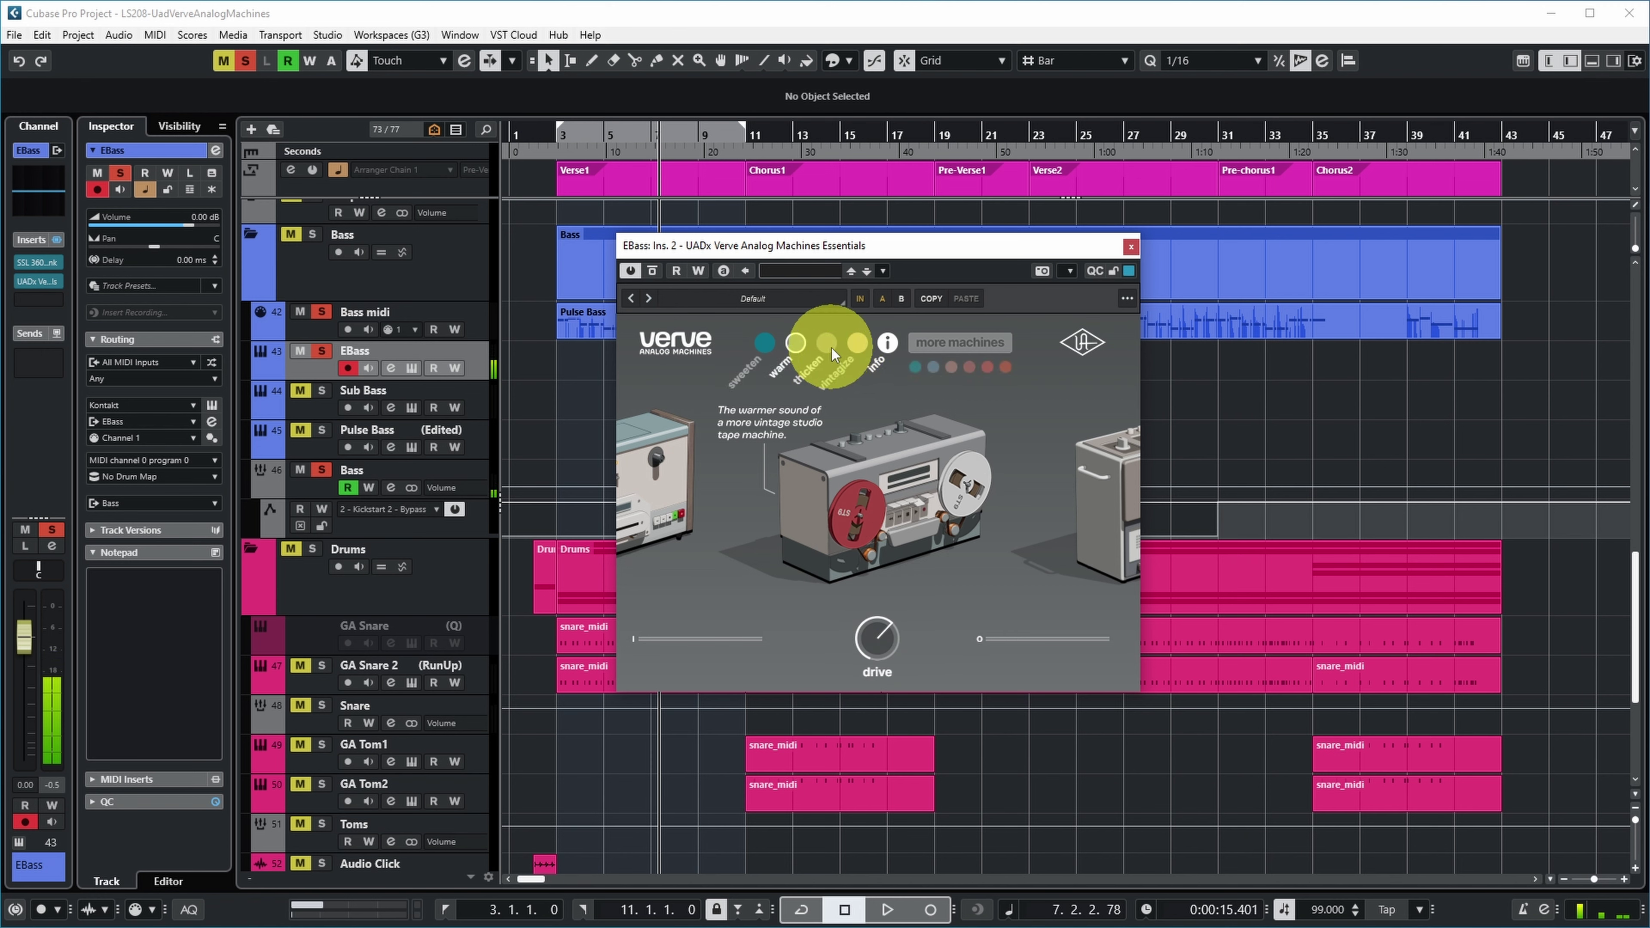
pyautogui.click(875, 642)
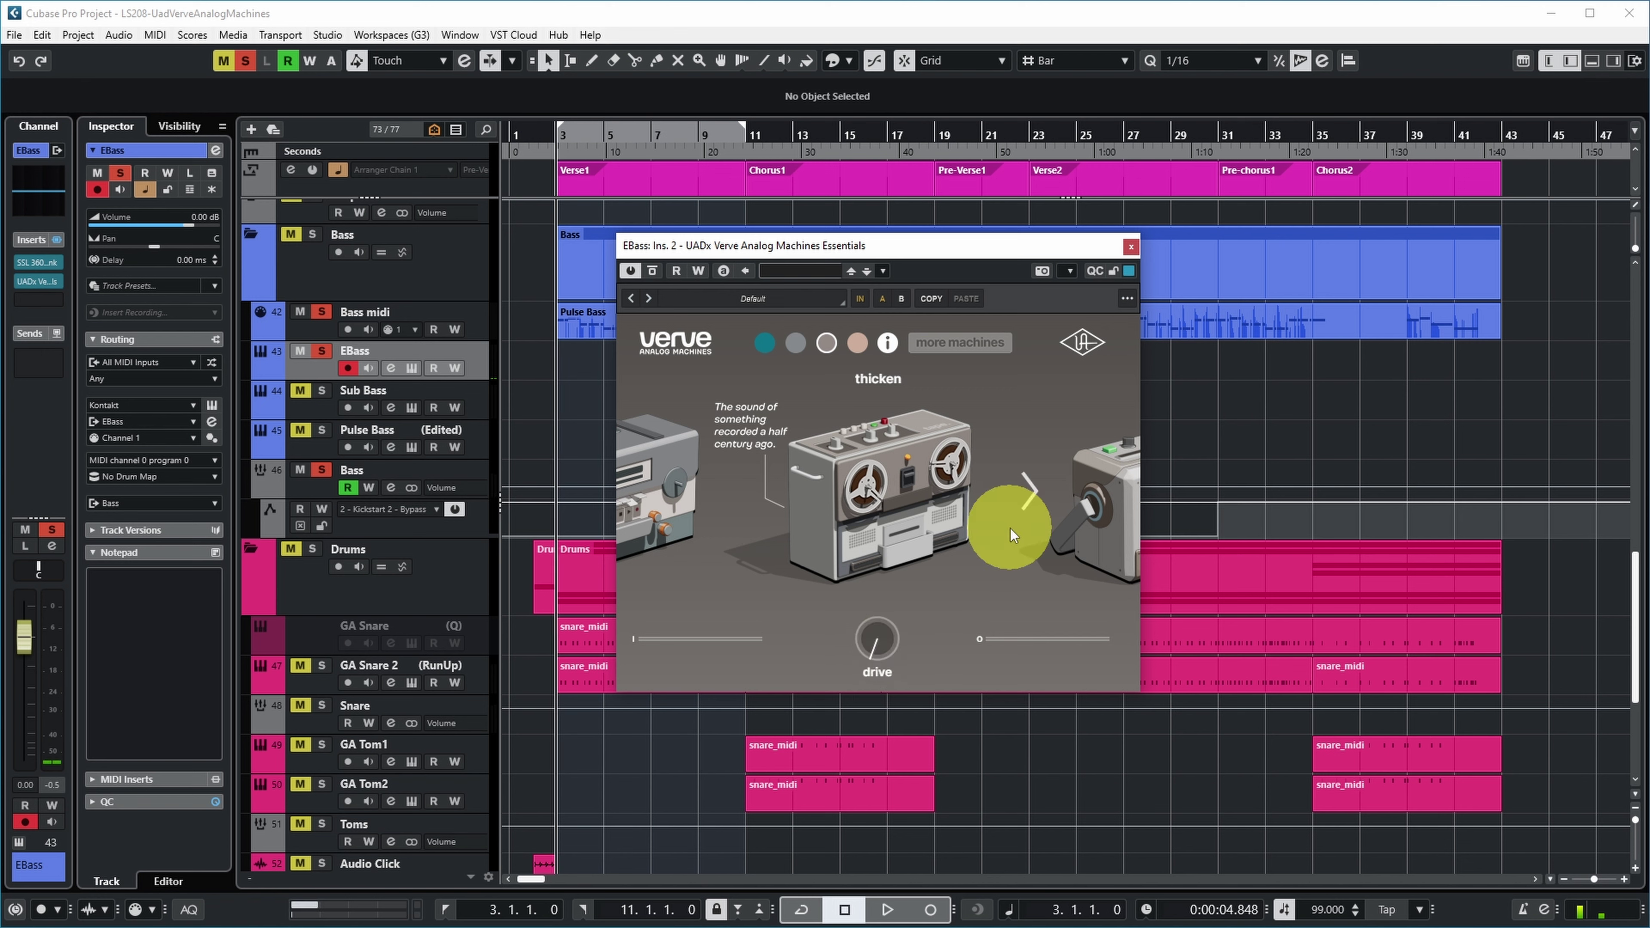
pyautogui.press('space')
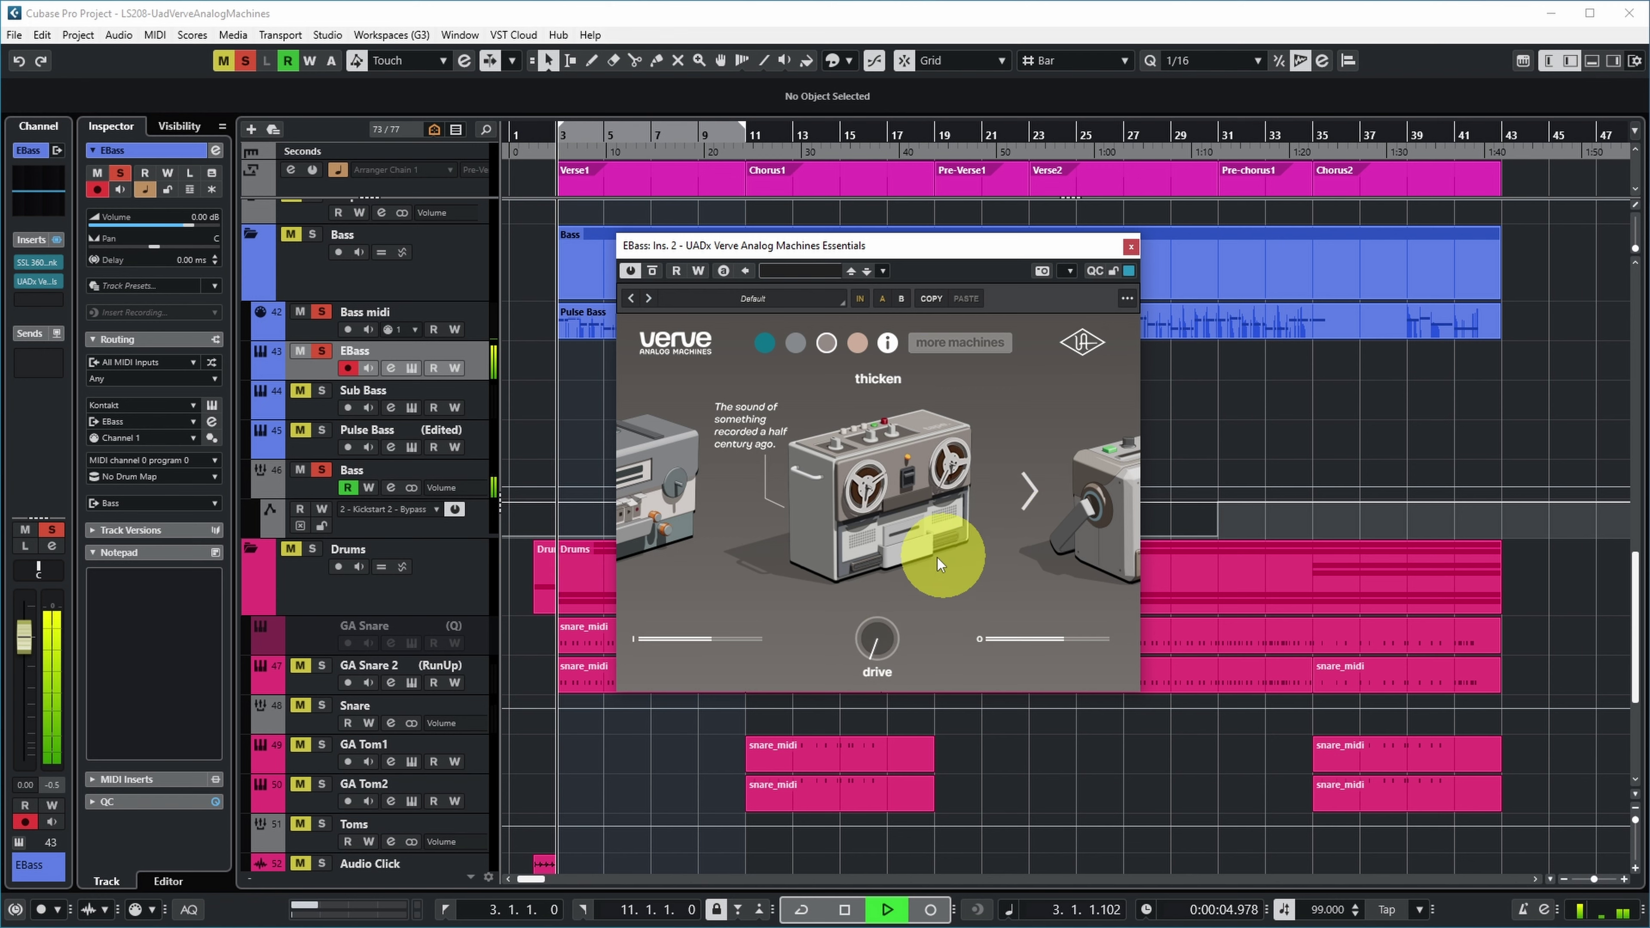
pyautogui.moveTo(877, 643); pyautogui.dragTo(900, 464)
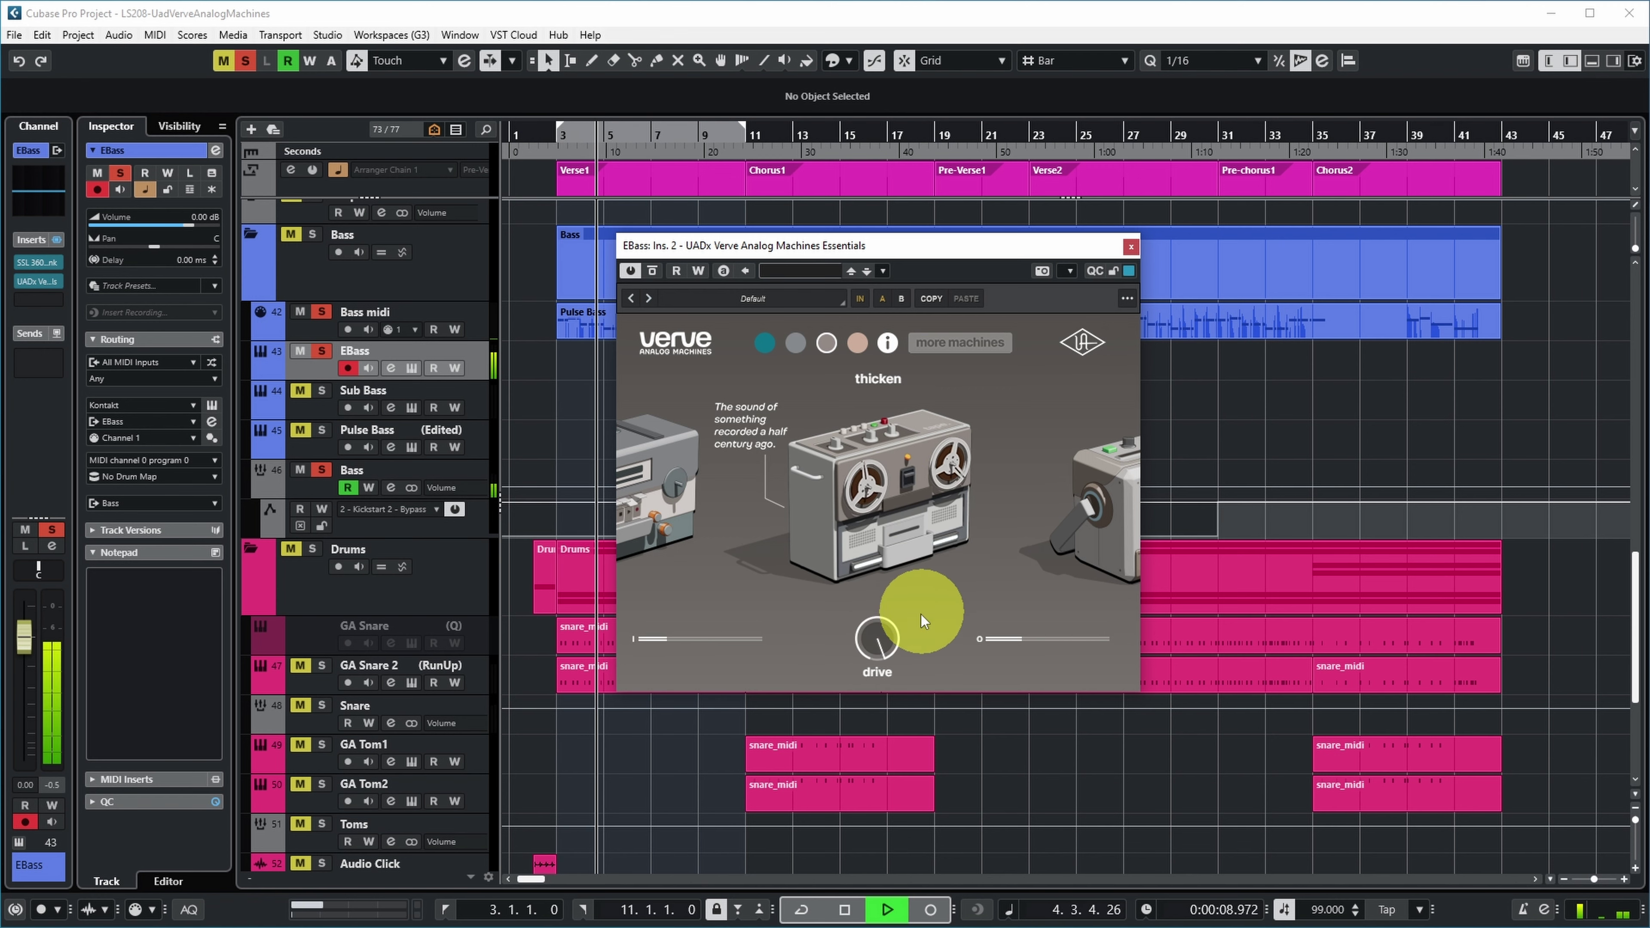
pyautogui.moveTo(890, 625); pyautogui.dragTo(883, 681)
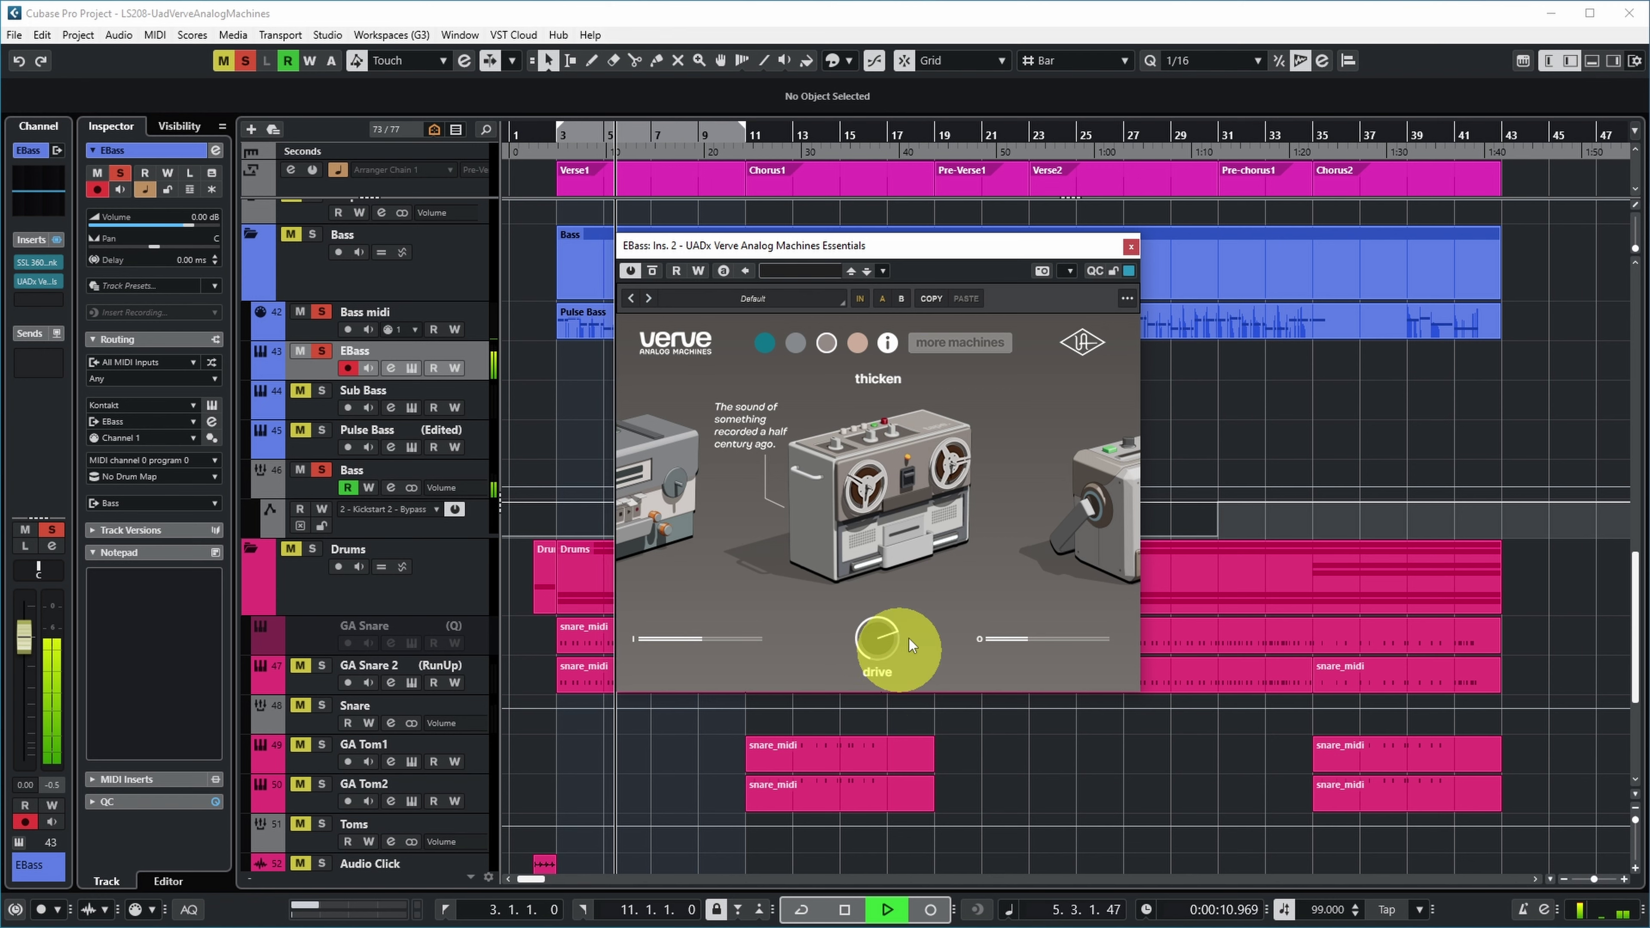
pyautogui.press('space')
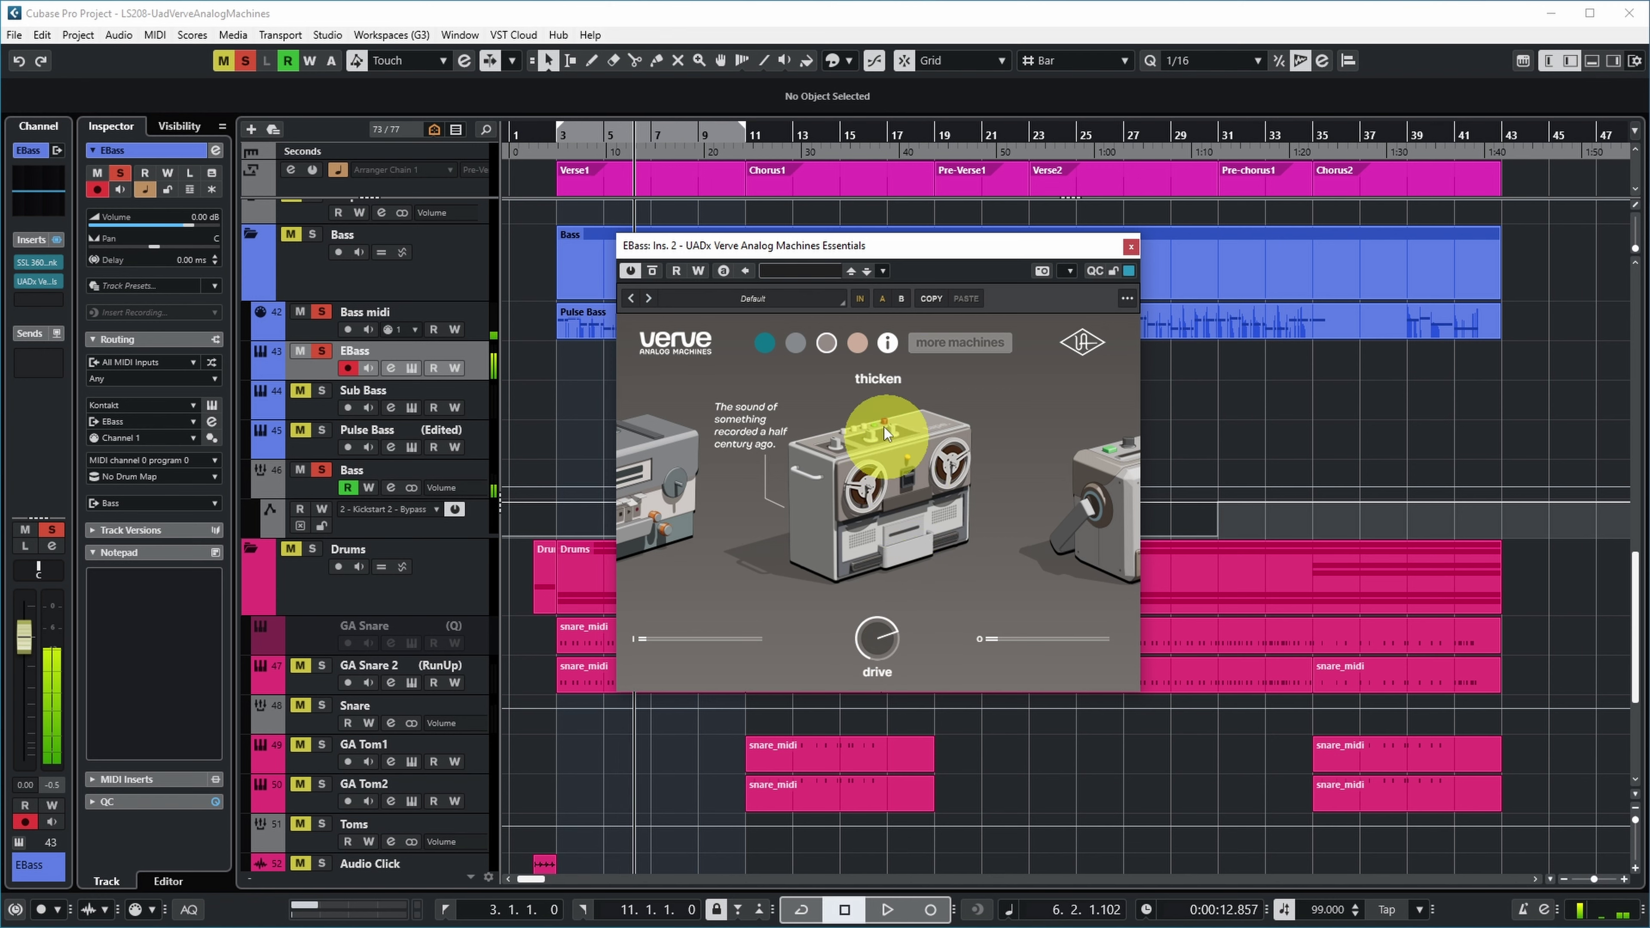
# - Select the vintagize machine and, while playing, move its drive up to 100.0 and back to 79.5
pyautogui.click(858, 343)
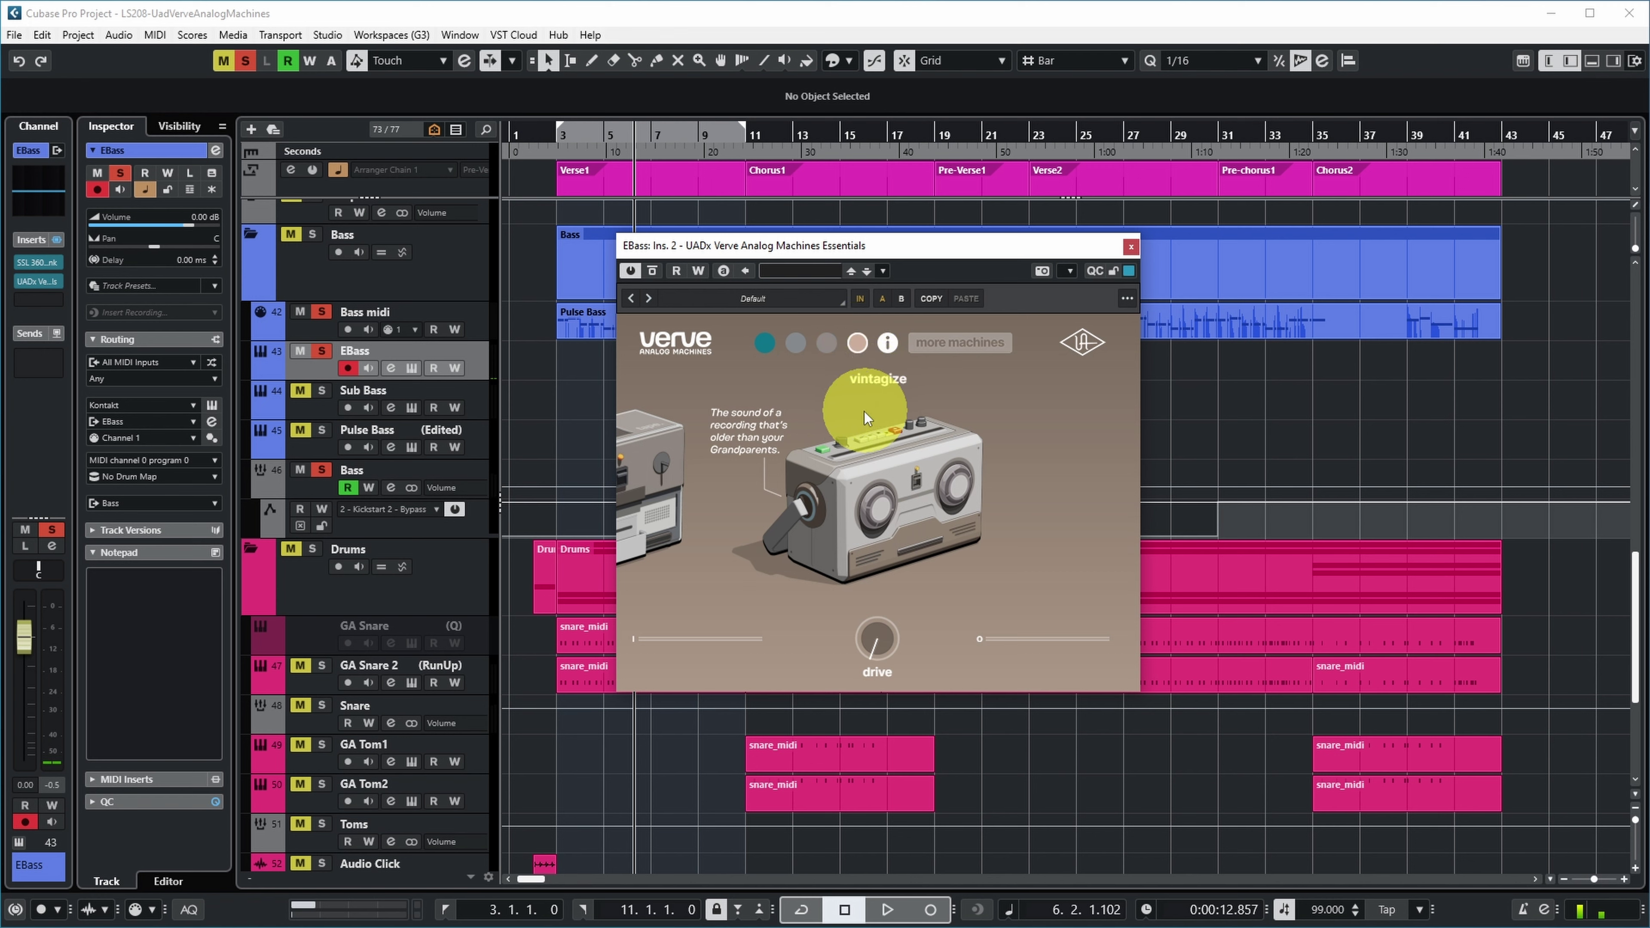
pyautogui.click(890, 642)
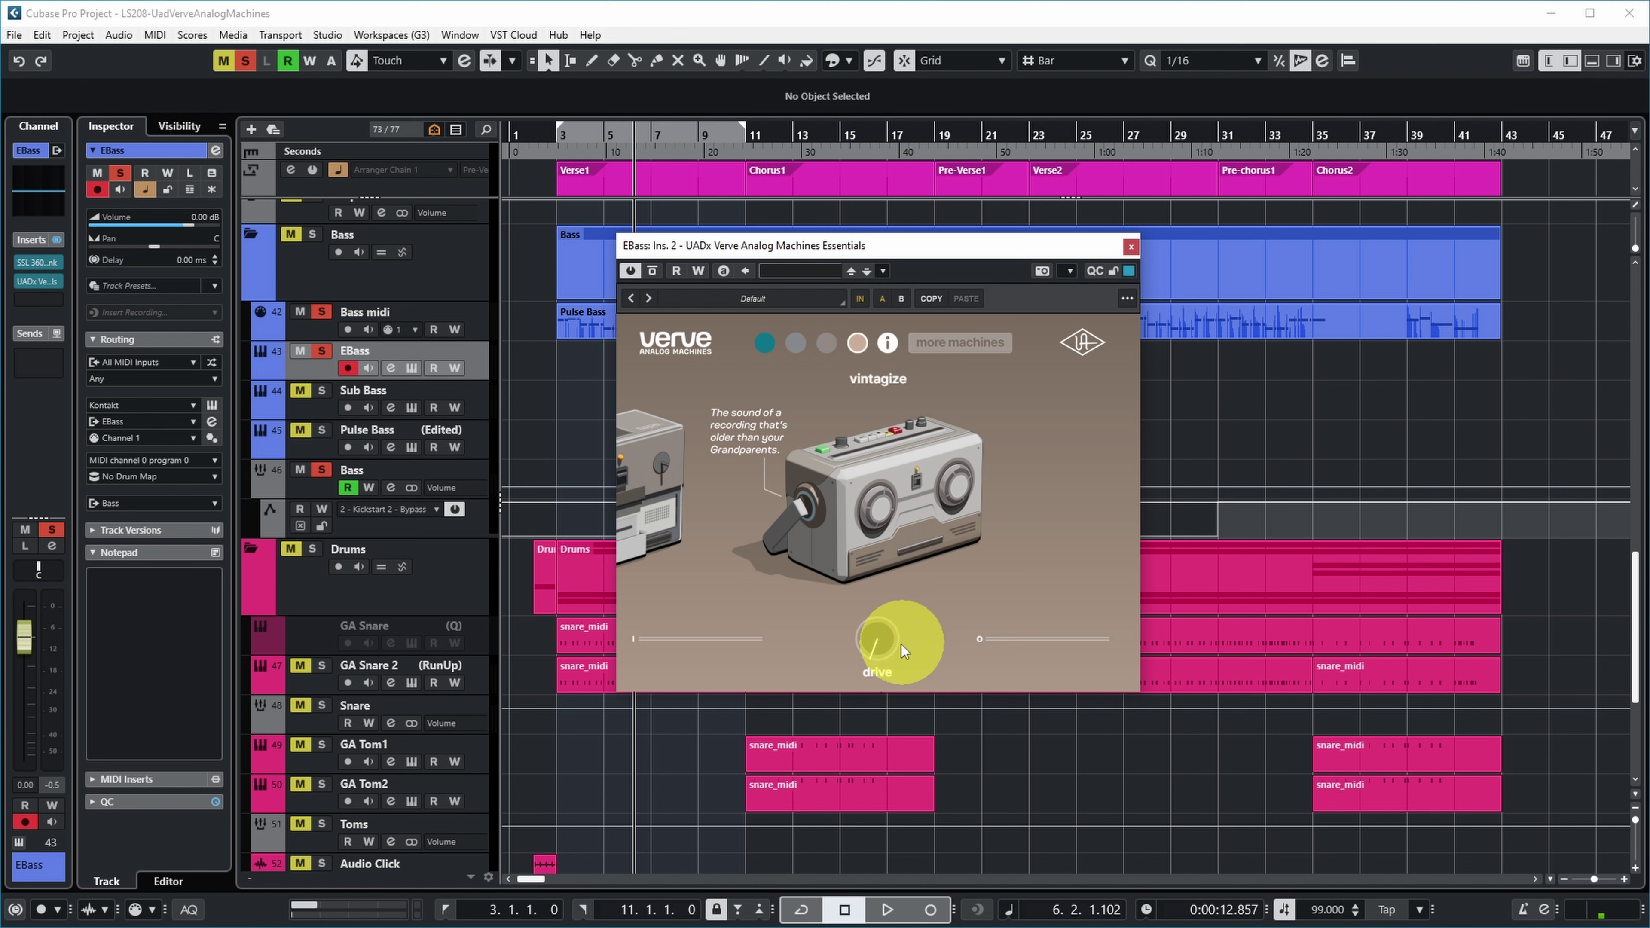
pyautogui.press('space')
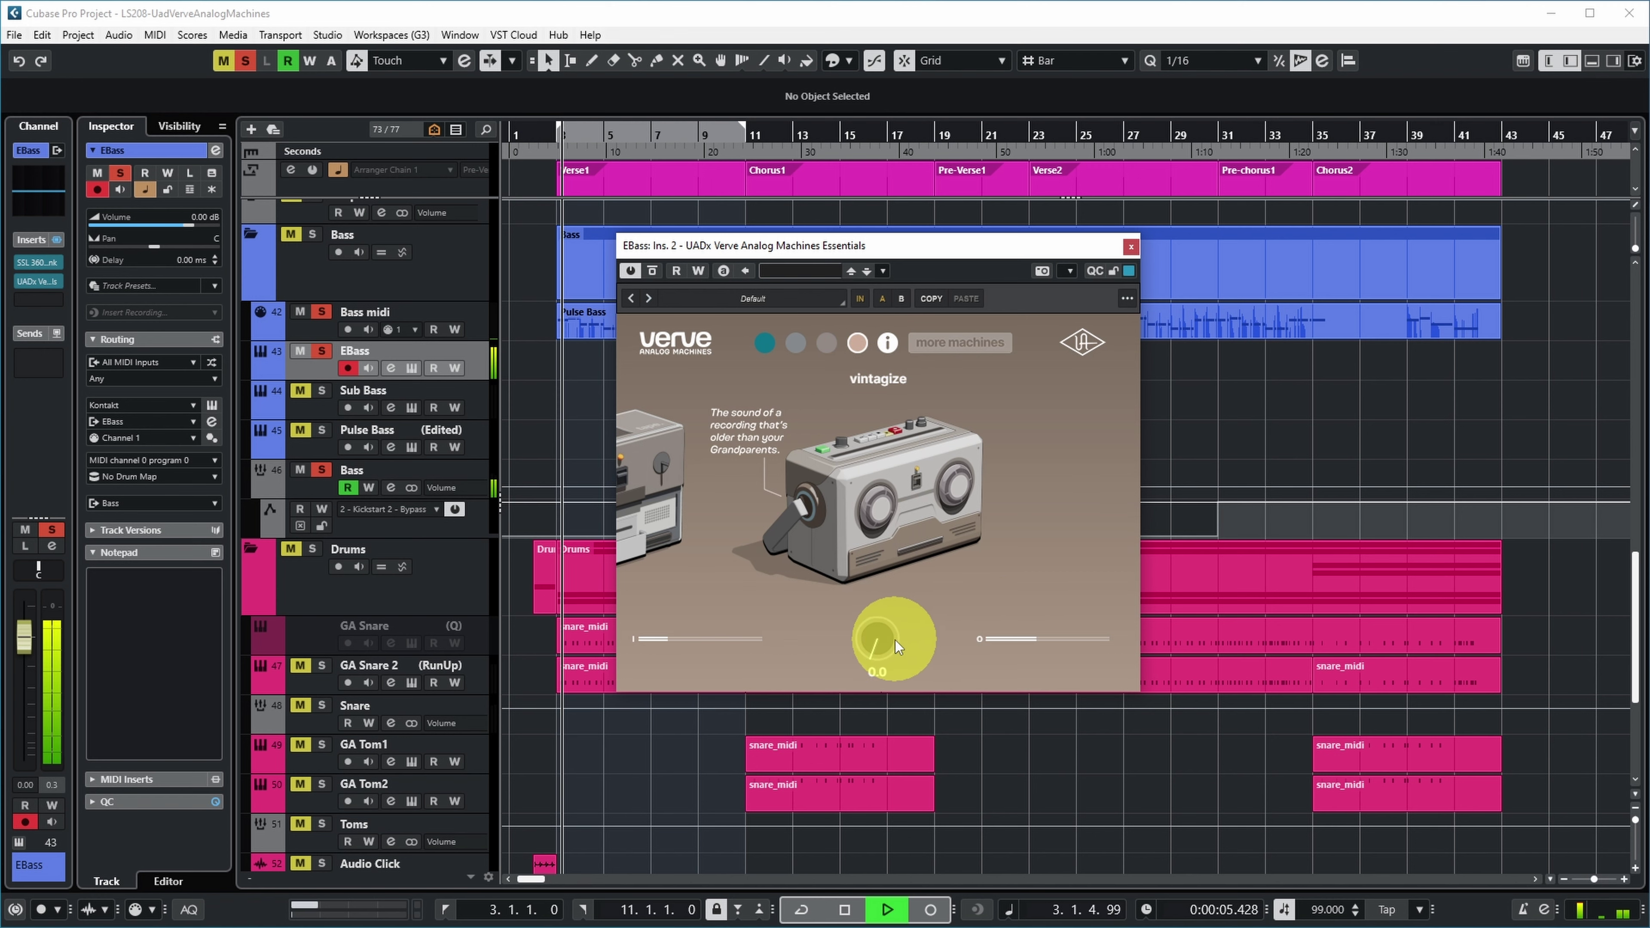
pyautogui.moveTo(878, 645); pyautogui.dragTo(919, 485)
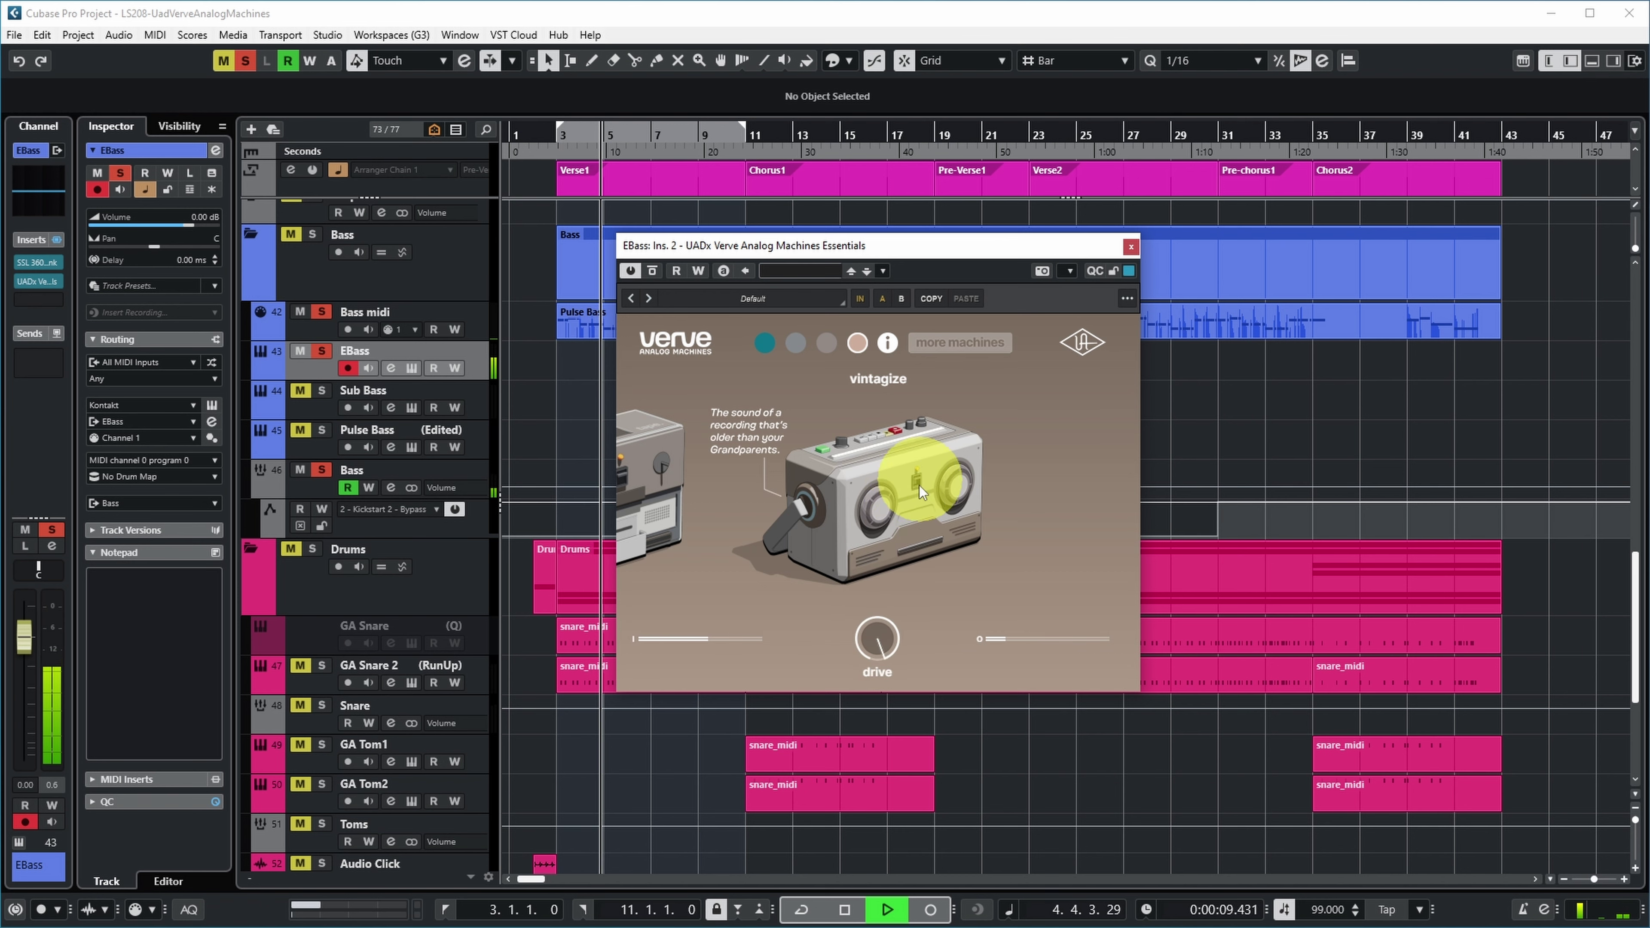
pyautogui.click(889, 645)
pyautogui.moveTo(889, 645); pyautogui.dragTo(887, 728)
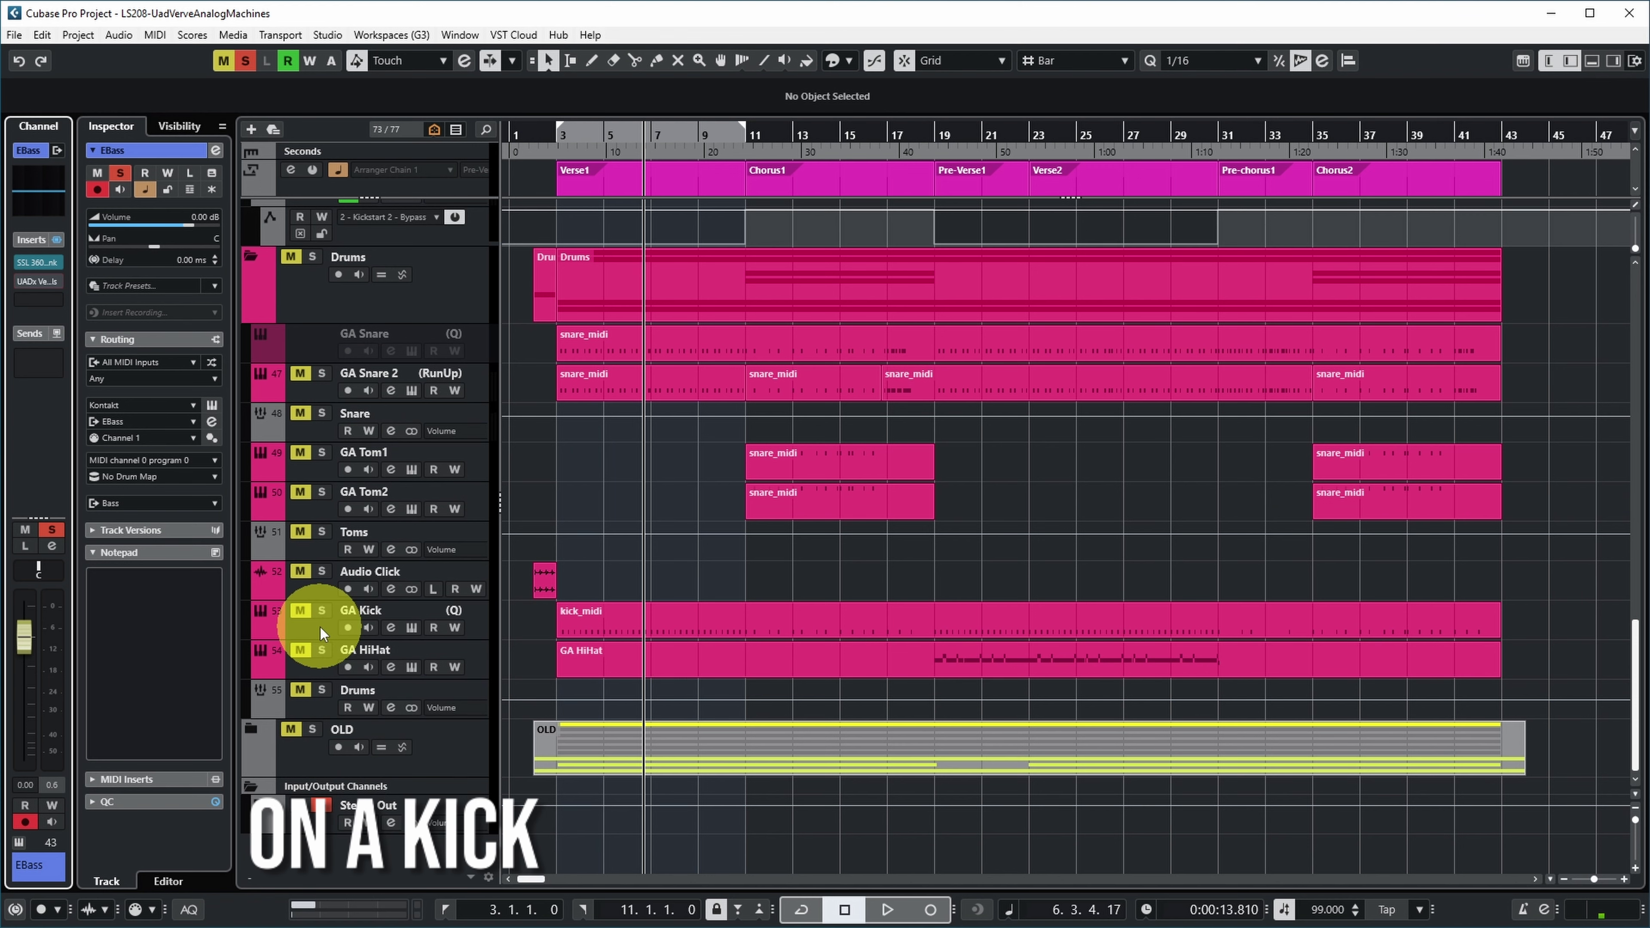
# - Open GA Kick's Verve and vary the sweeten drive (0.0, 78.0, 68.0) as the kick plays
pyautogui.click(320, 627)
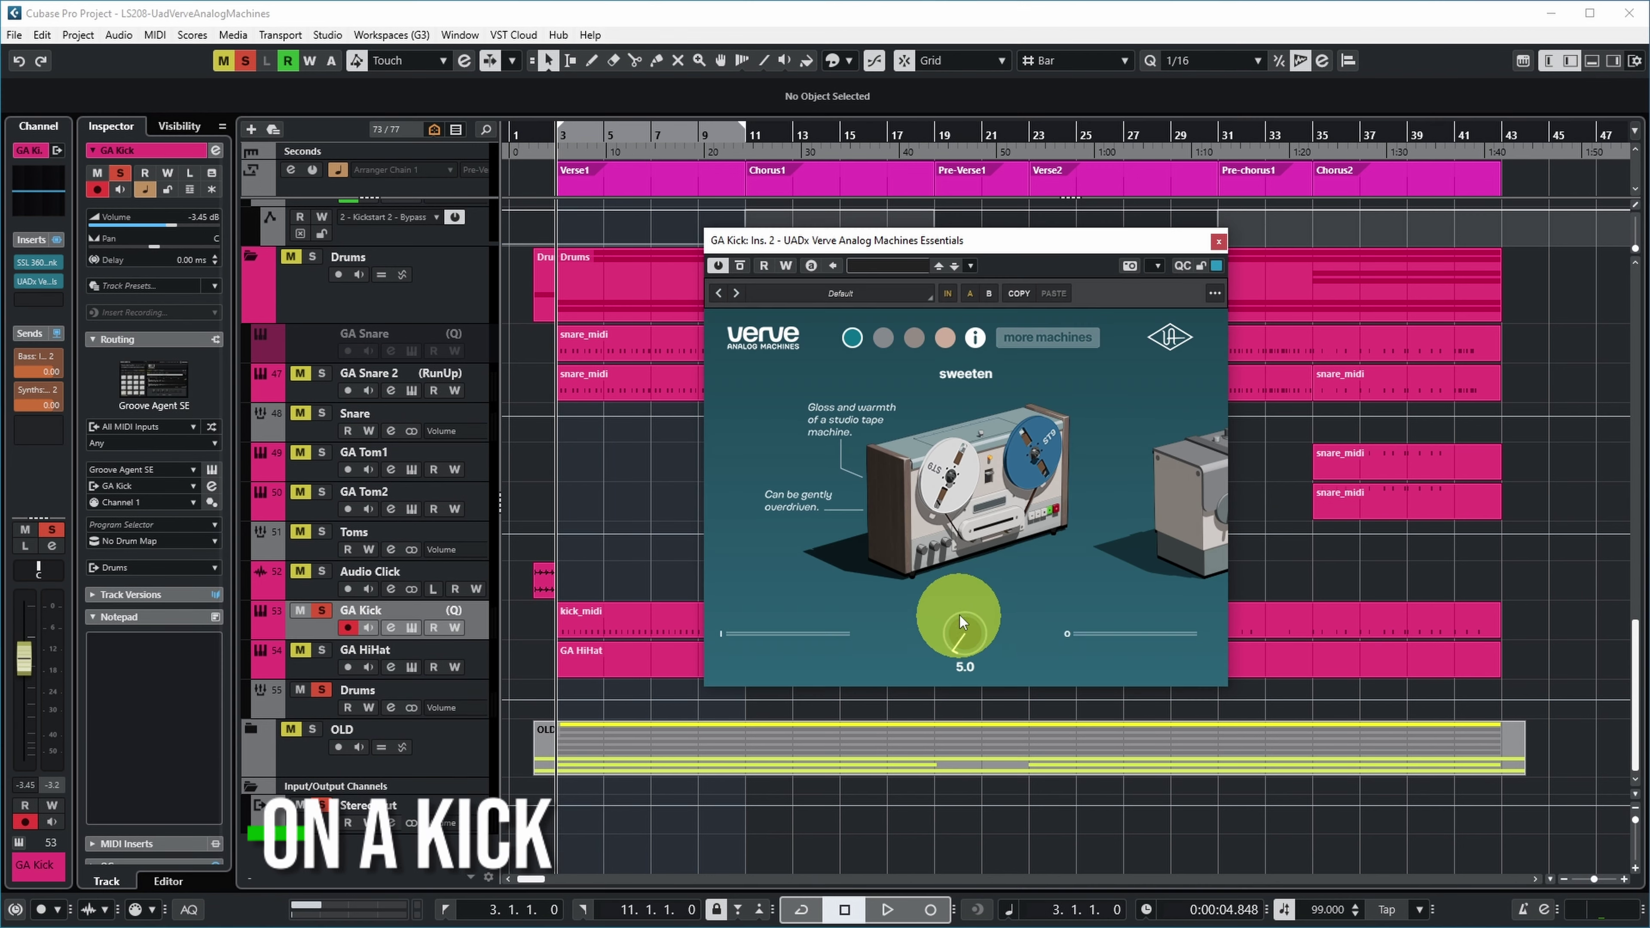
pyautogui.moveTo(960, 622); pyautogui.dragTo(1008, 503)
pyautogui.press('space')
pyautogui.press('space')
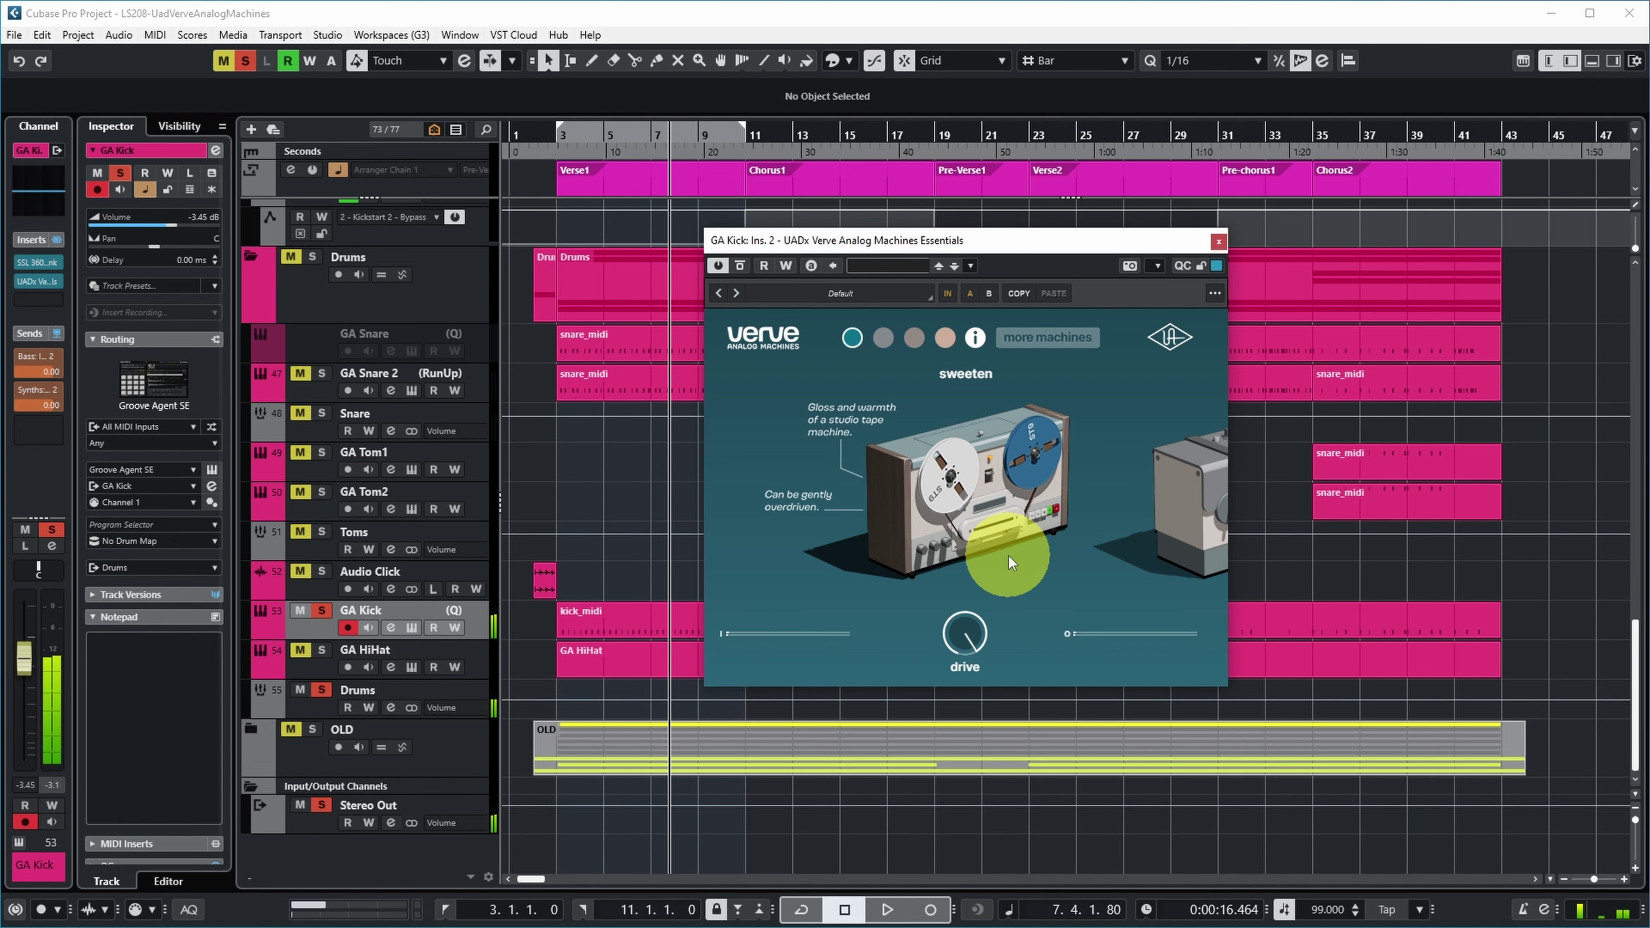
pyautogui.click(975, 636)
pyautogui.moveTo(975, 634); pyautogui.dragTo(970, 673)
pyautogui.press('space')
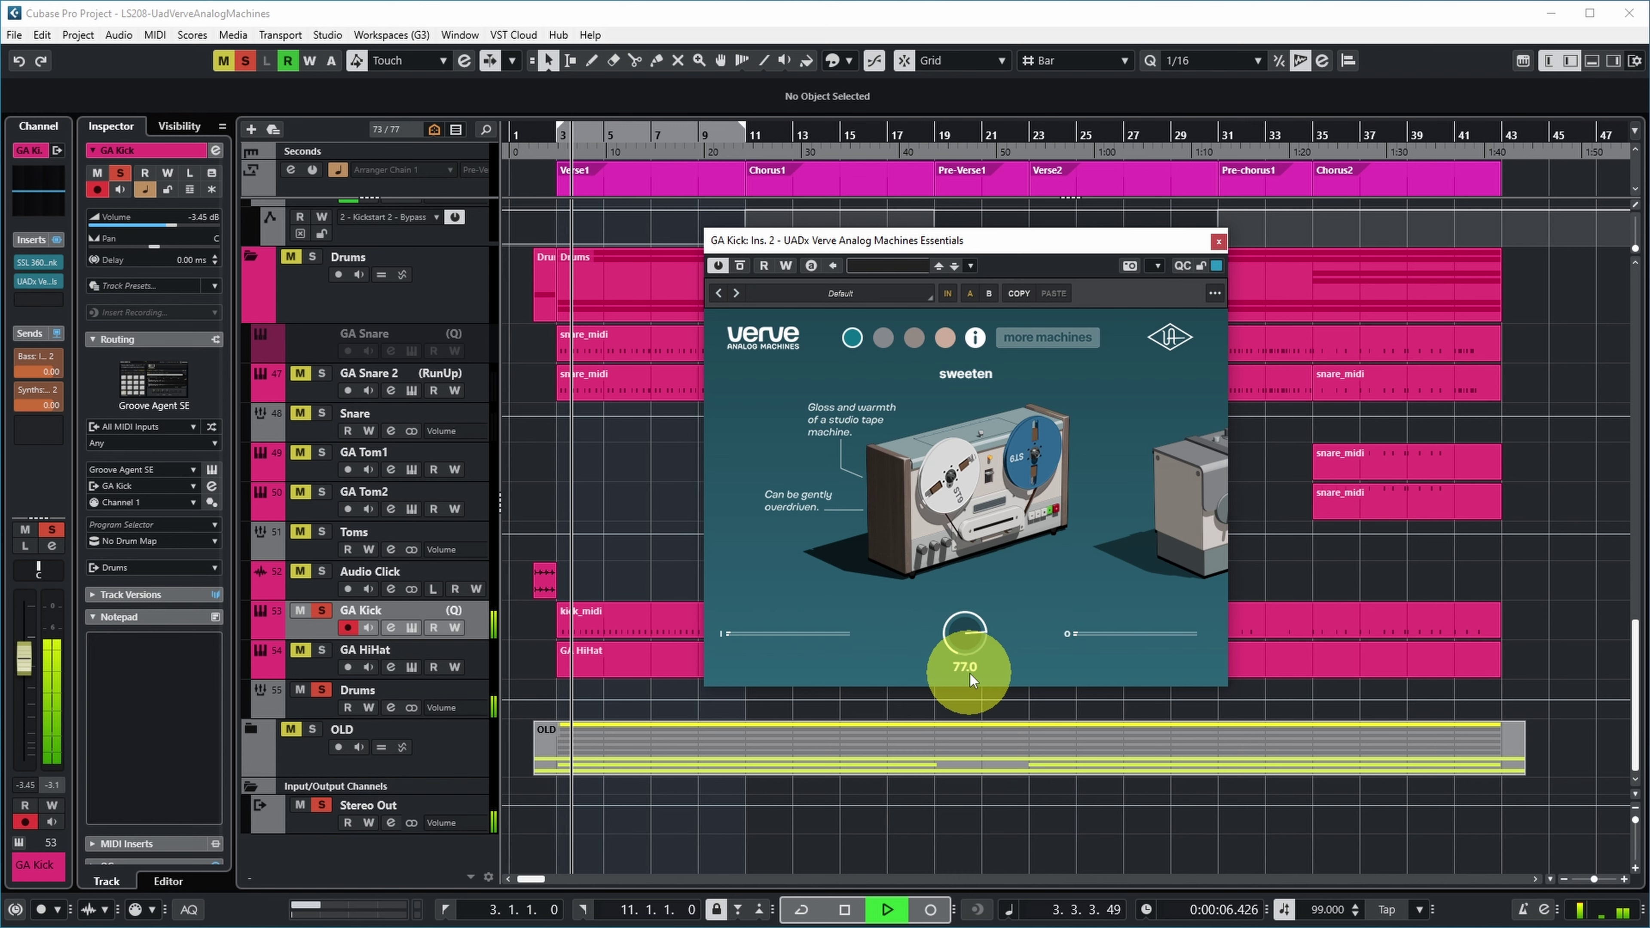
pyautogui.moveTo(972, 770); pyautogui.dragTo(972, 688)
pyautogui.press('space')
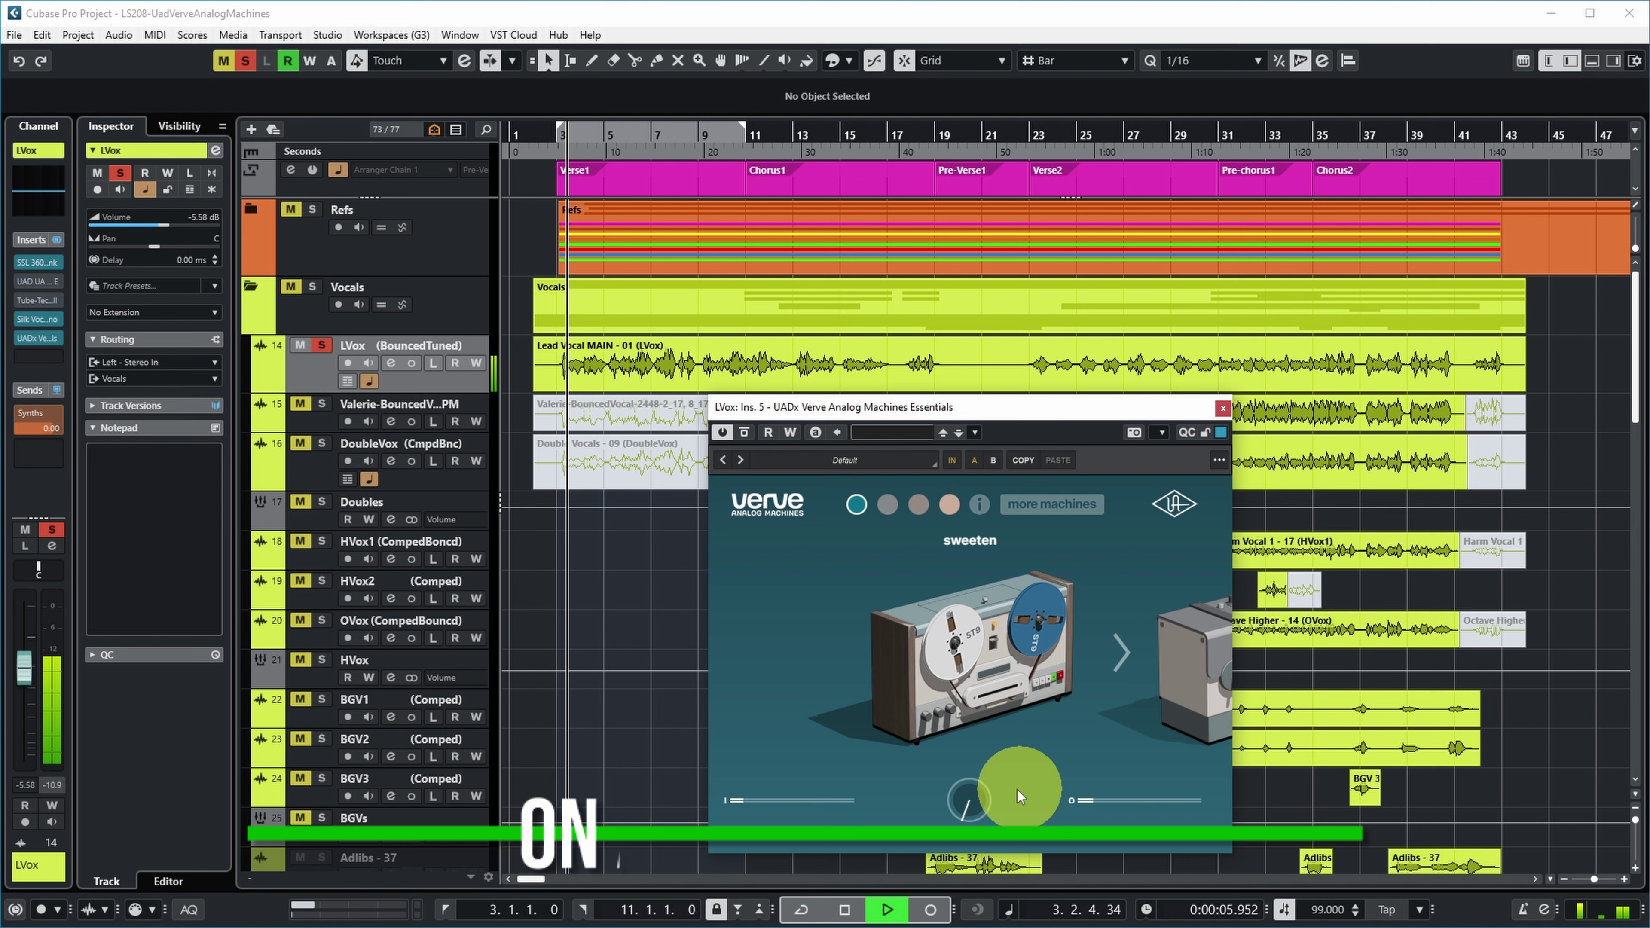
# - Set the vocal's sweeten drive to 55.0, then try warm with drive 77.5
pyautogui.moveTo(979, 805); pyautogui.dragTo(1004, 669)
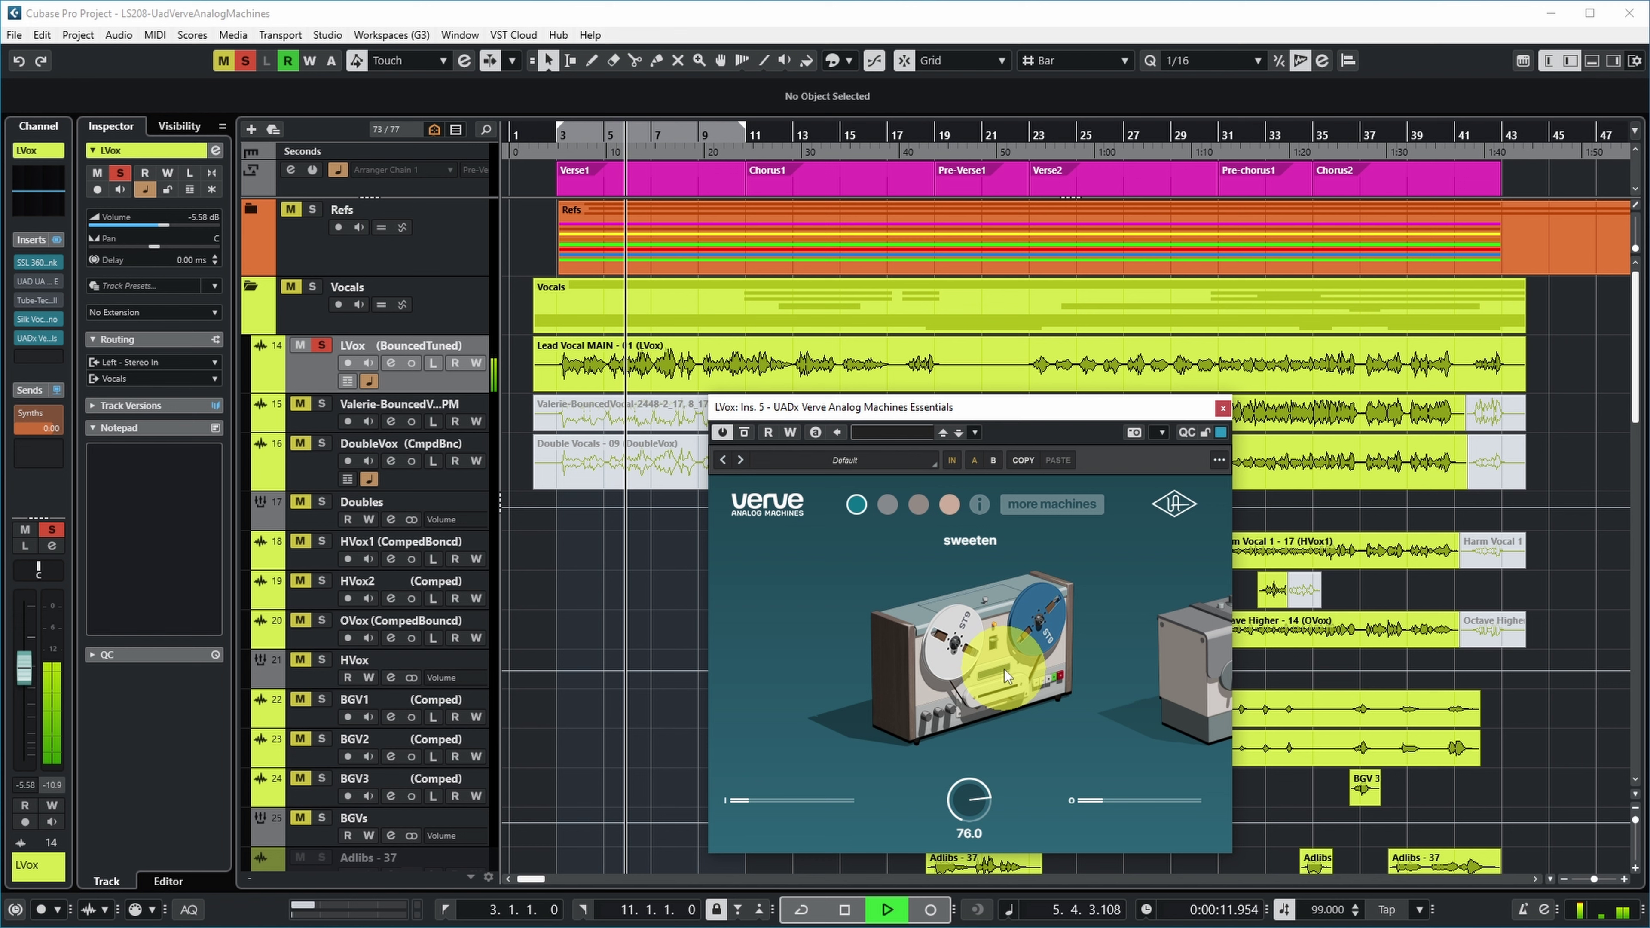
pyautogui.click(884, 503)
pyautogui.click(979, 802)
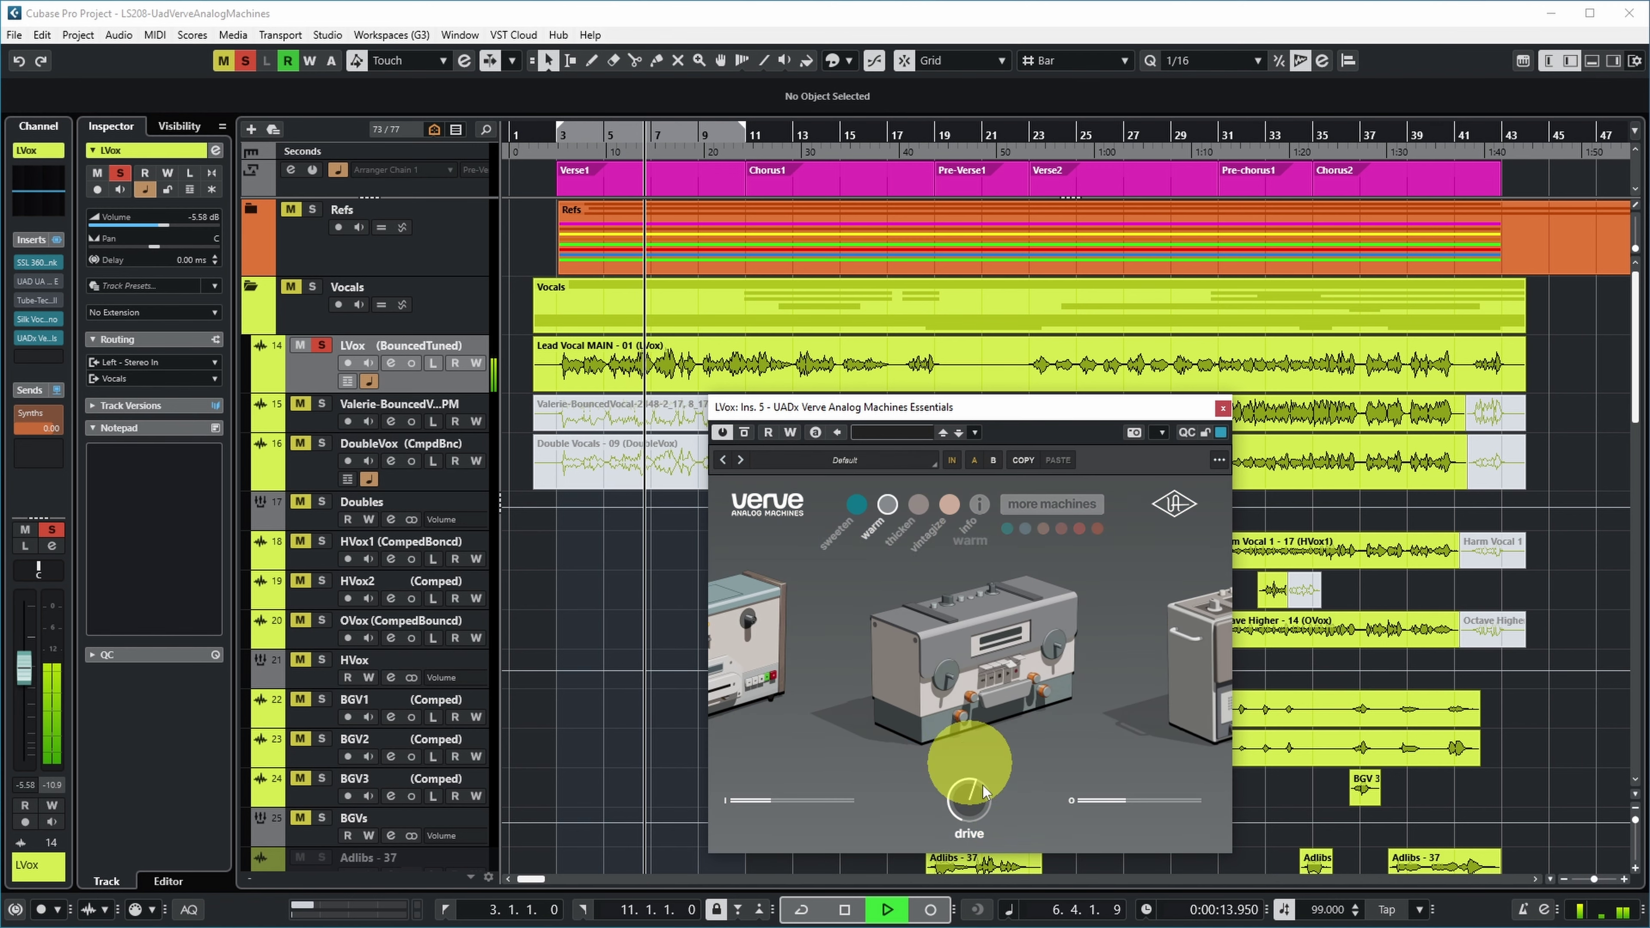
pyautogui.moveTo(979, 802); pyautogui.dragTo(970, 766)
# - Try the thicken machine on the vocal with drive 4.0, then stop and reposition the window
pyautogui.click(918, 506)
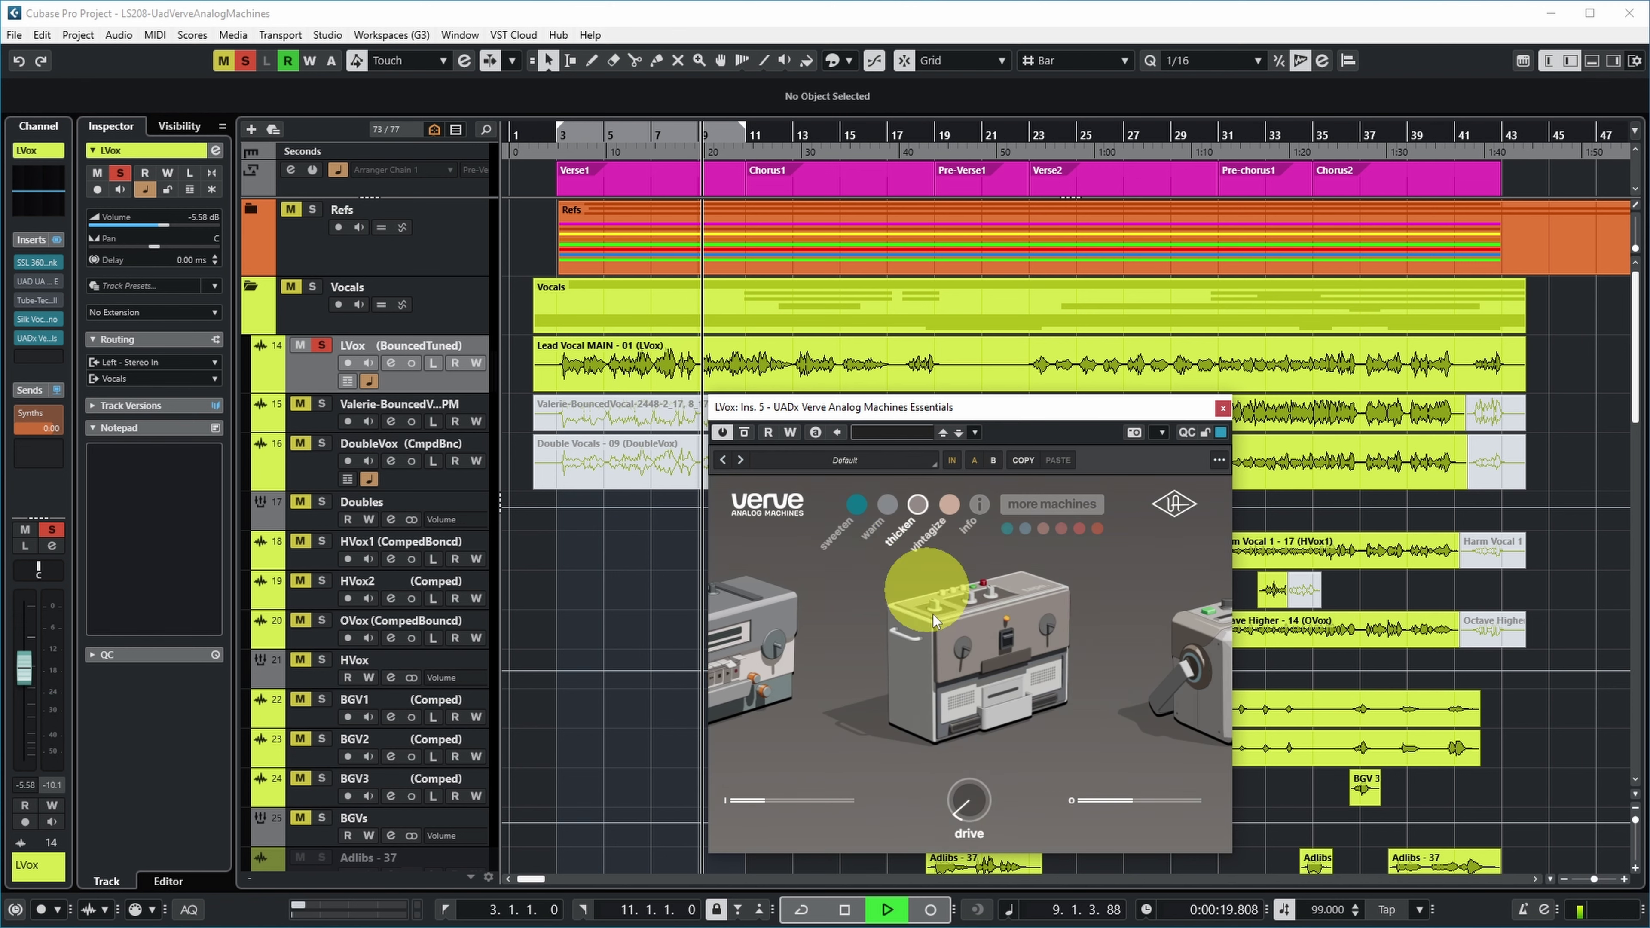
pyautogui.moveTo(978, 823); pyautogui.dragTo(990, 697)
pyautogui.press('space')
pyautogui.press('KP_Divide')
pyautogui.moveTo(1009, 406)
pyautogui.mouseDown()
pyautogui.moveTo(997, 369)
pyautogui.moveTo(998, 396)
pyautogui.mouseUp()
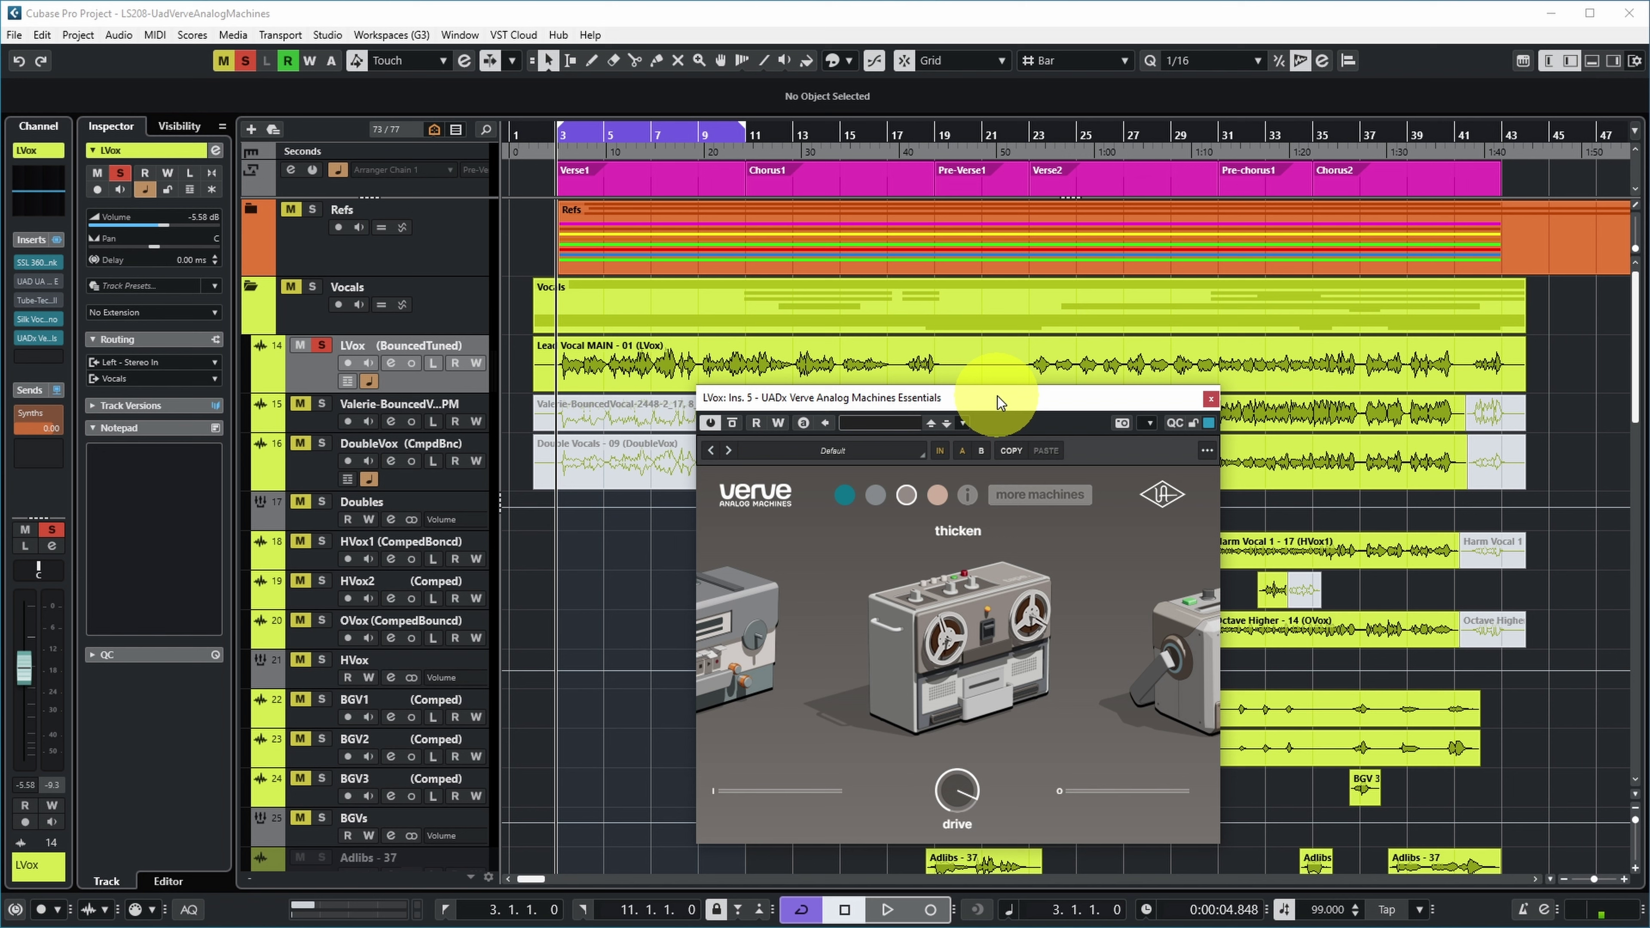
# - Play the vocal through the vintagize machine with drive lowered to 0.5
pyautogui.press('space')
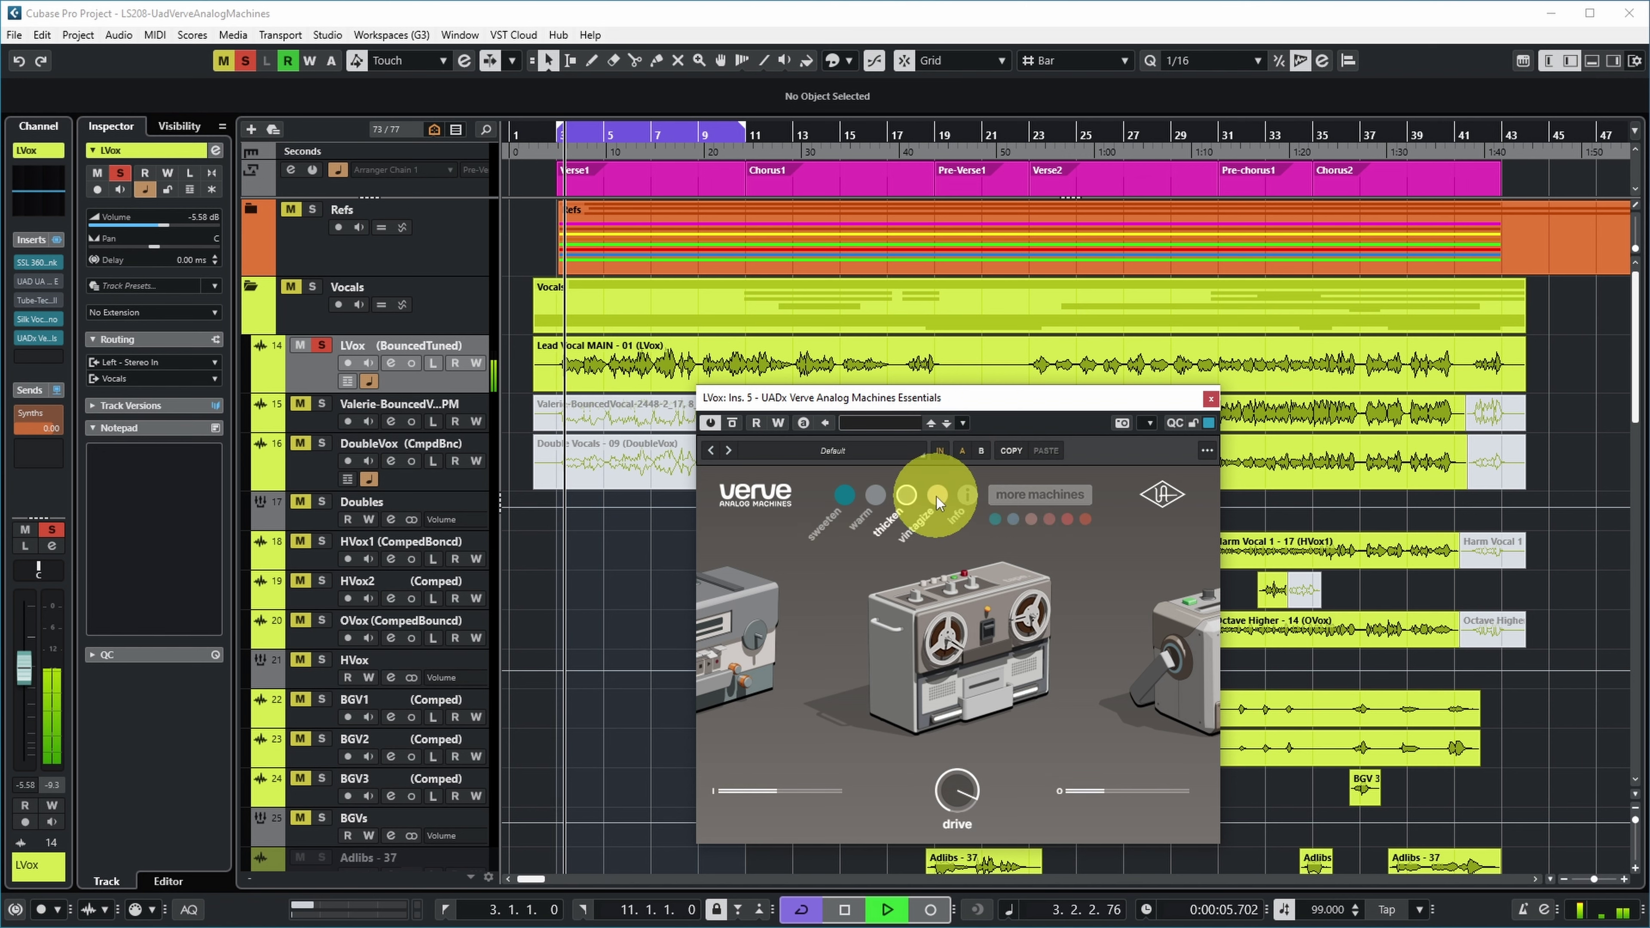
pyautogui.click(937, 495)
pyautogui.moveTo(976, 790)
pyautogui.mouseDown()
pyautogui.moveTo(975, 859)
pyautogui.moveTo(985, 679)
pyautogui.moveTo(969, 777)
pyautogui.mouseUp()
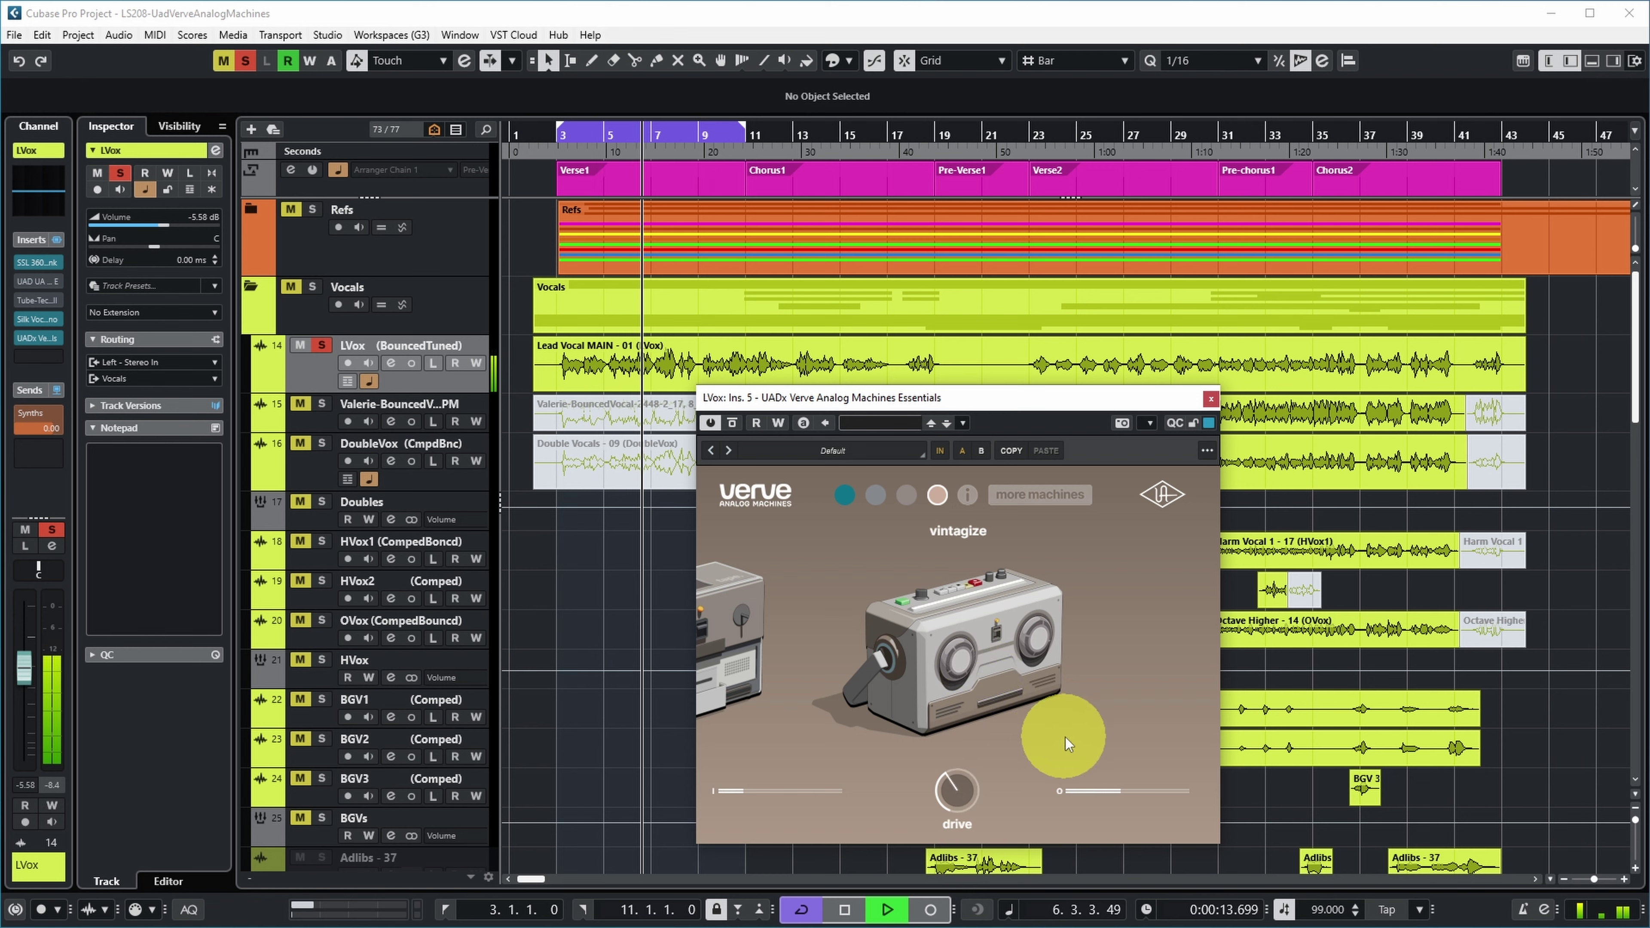
pyautogui.press('space')
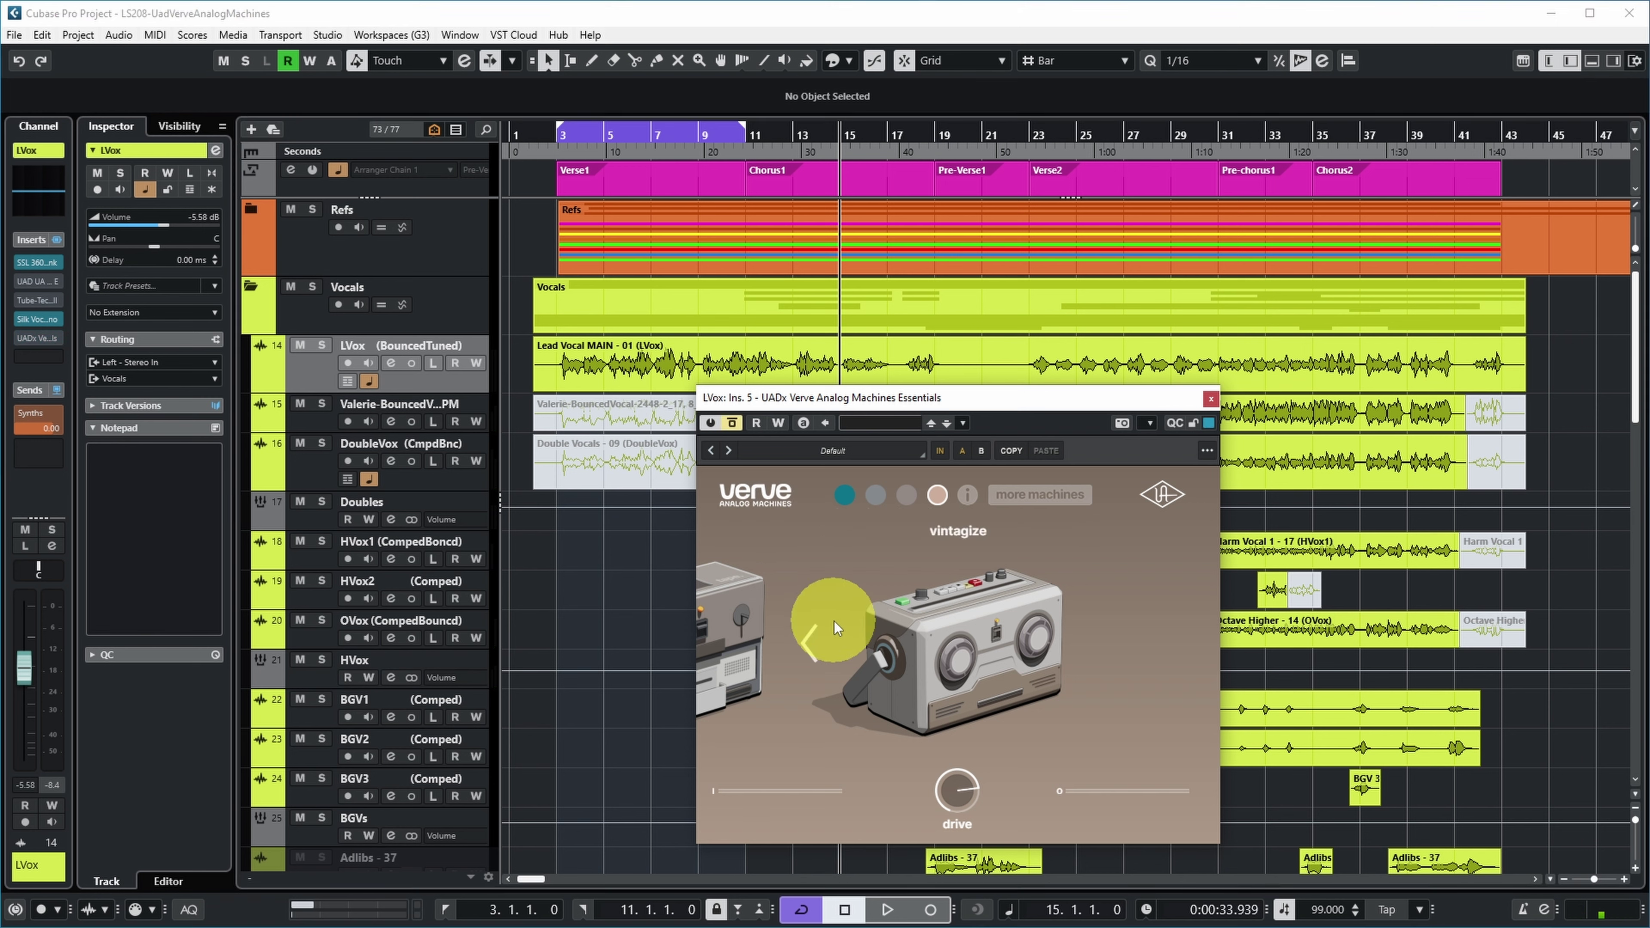
# - Play LVox and bypass its Verve vintagize effect to compare against the dry vocal
pyautogui.press('space')
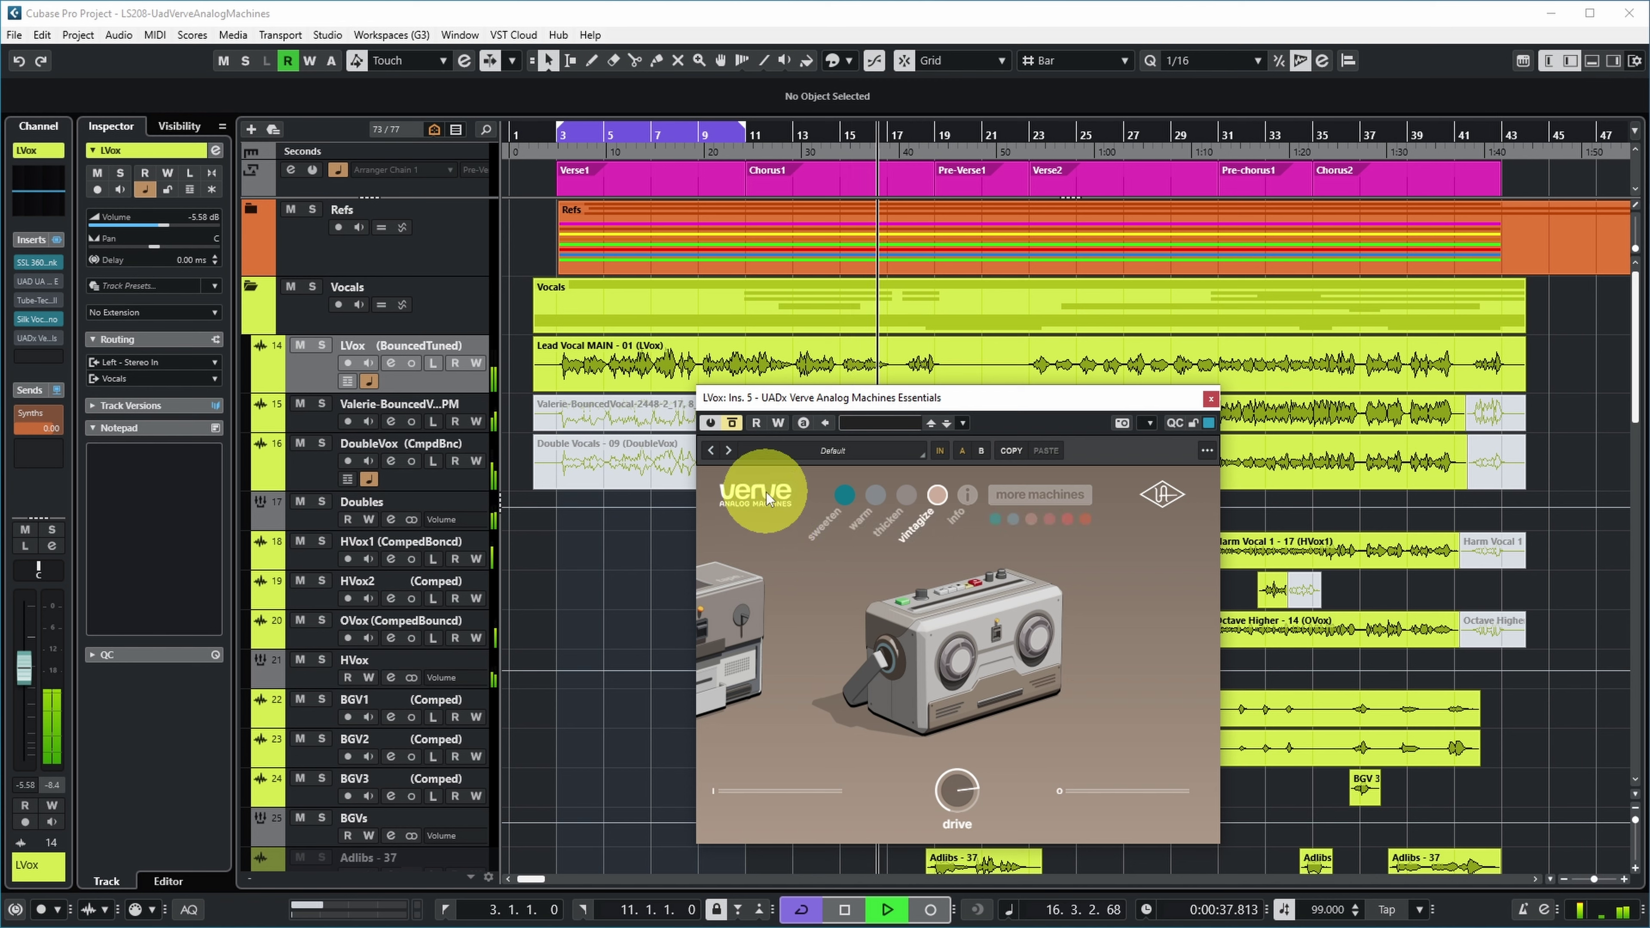
pyautogui.click(732, 423)
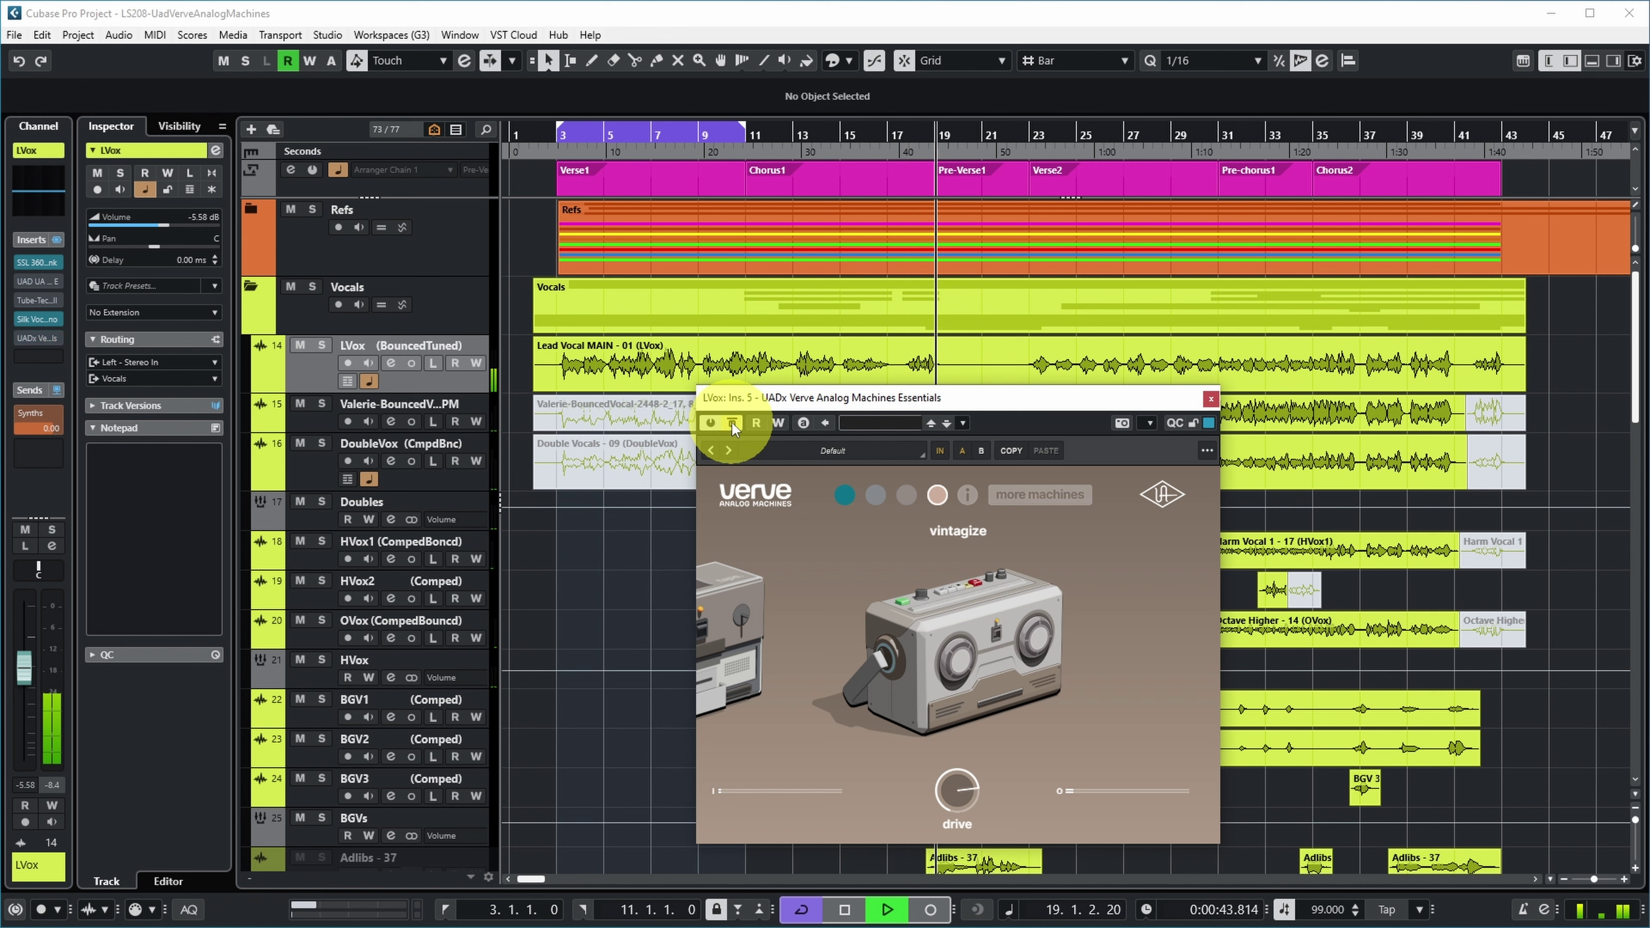
pyautogui.press('space')
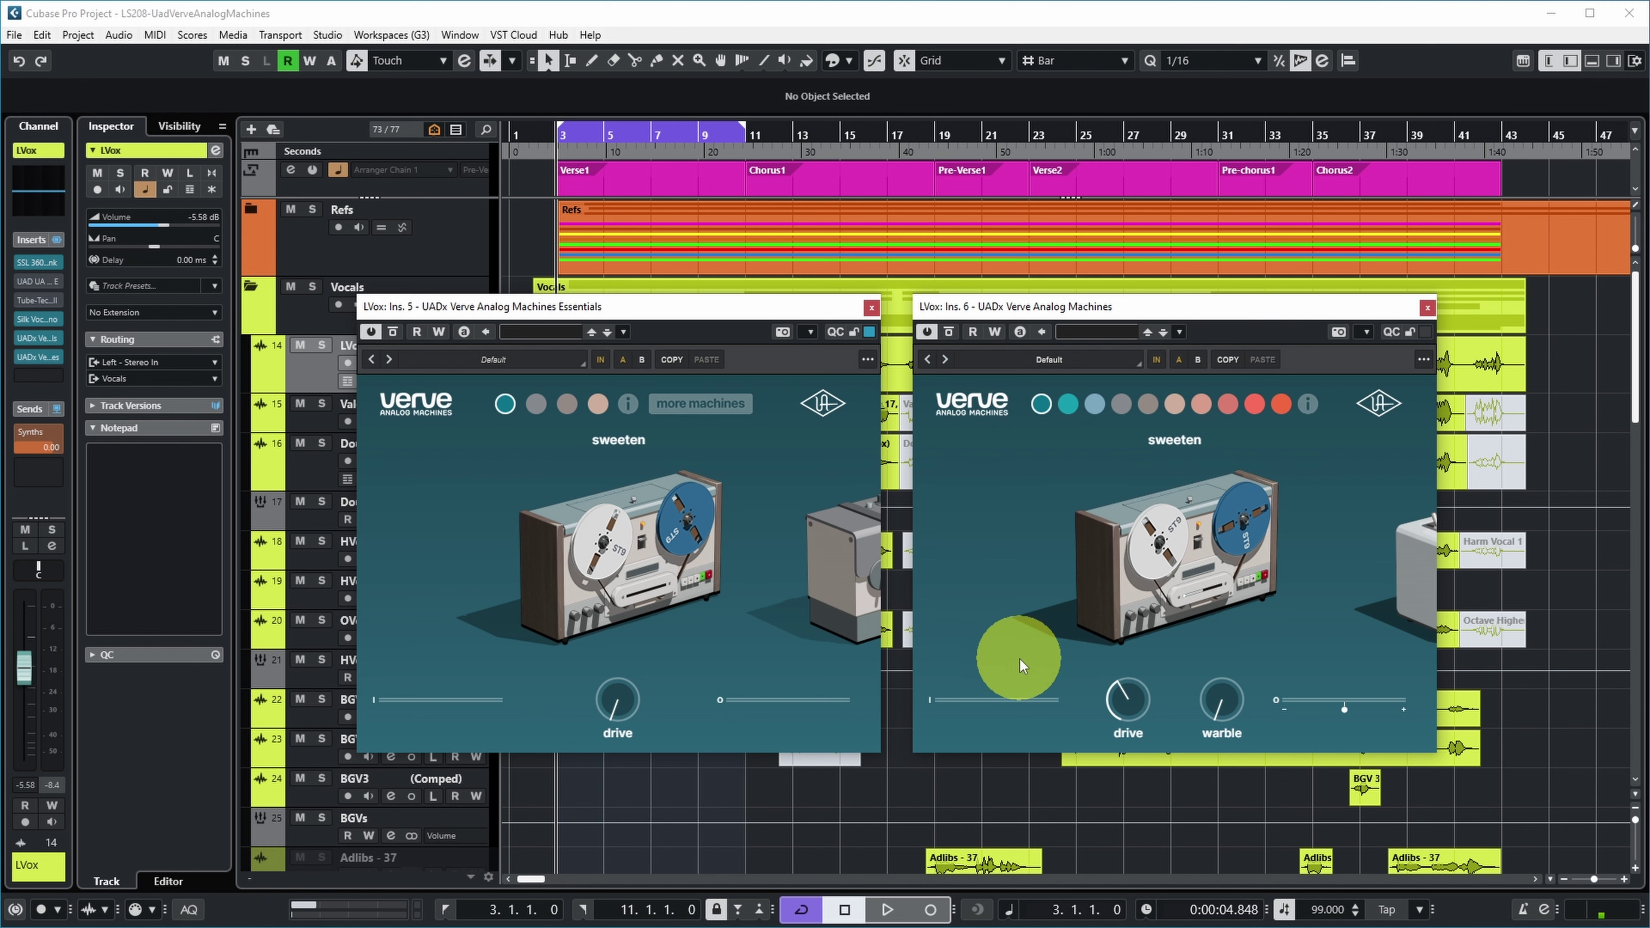
# - Show the Essentials info notes, step Essentials to vintagize, and set the full Verve to glow
pyautogui.click(627, 403)
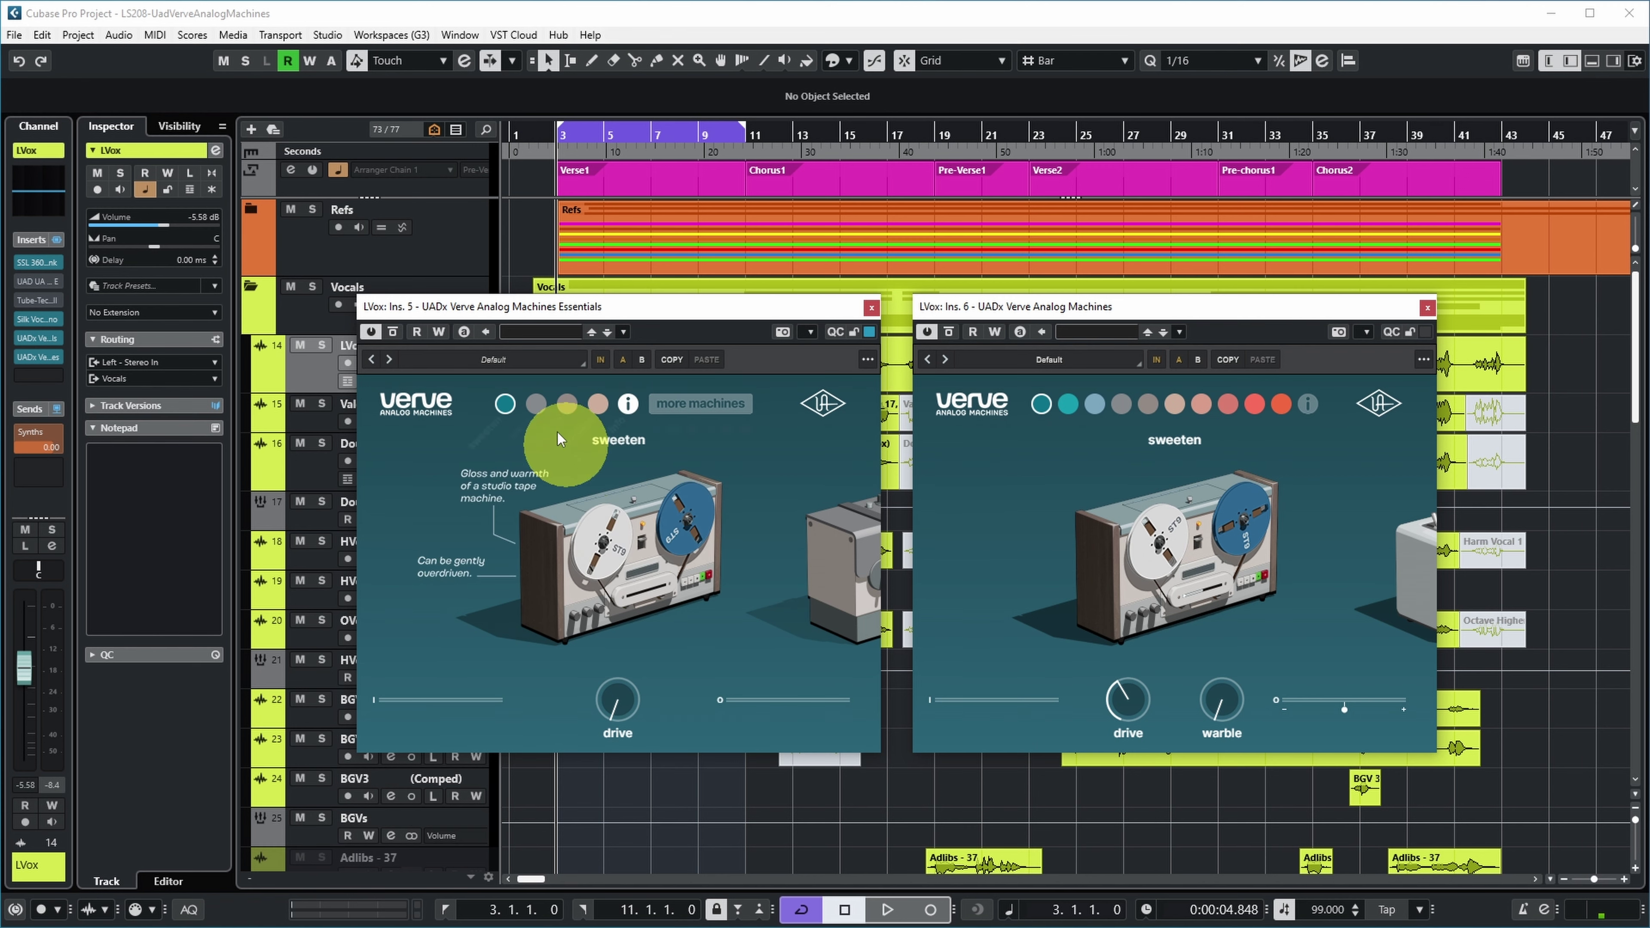
pyautogui.click(541, 407)
pyautogui.click(570, 406)
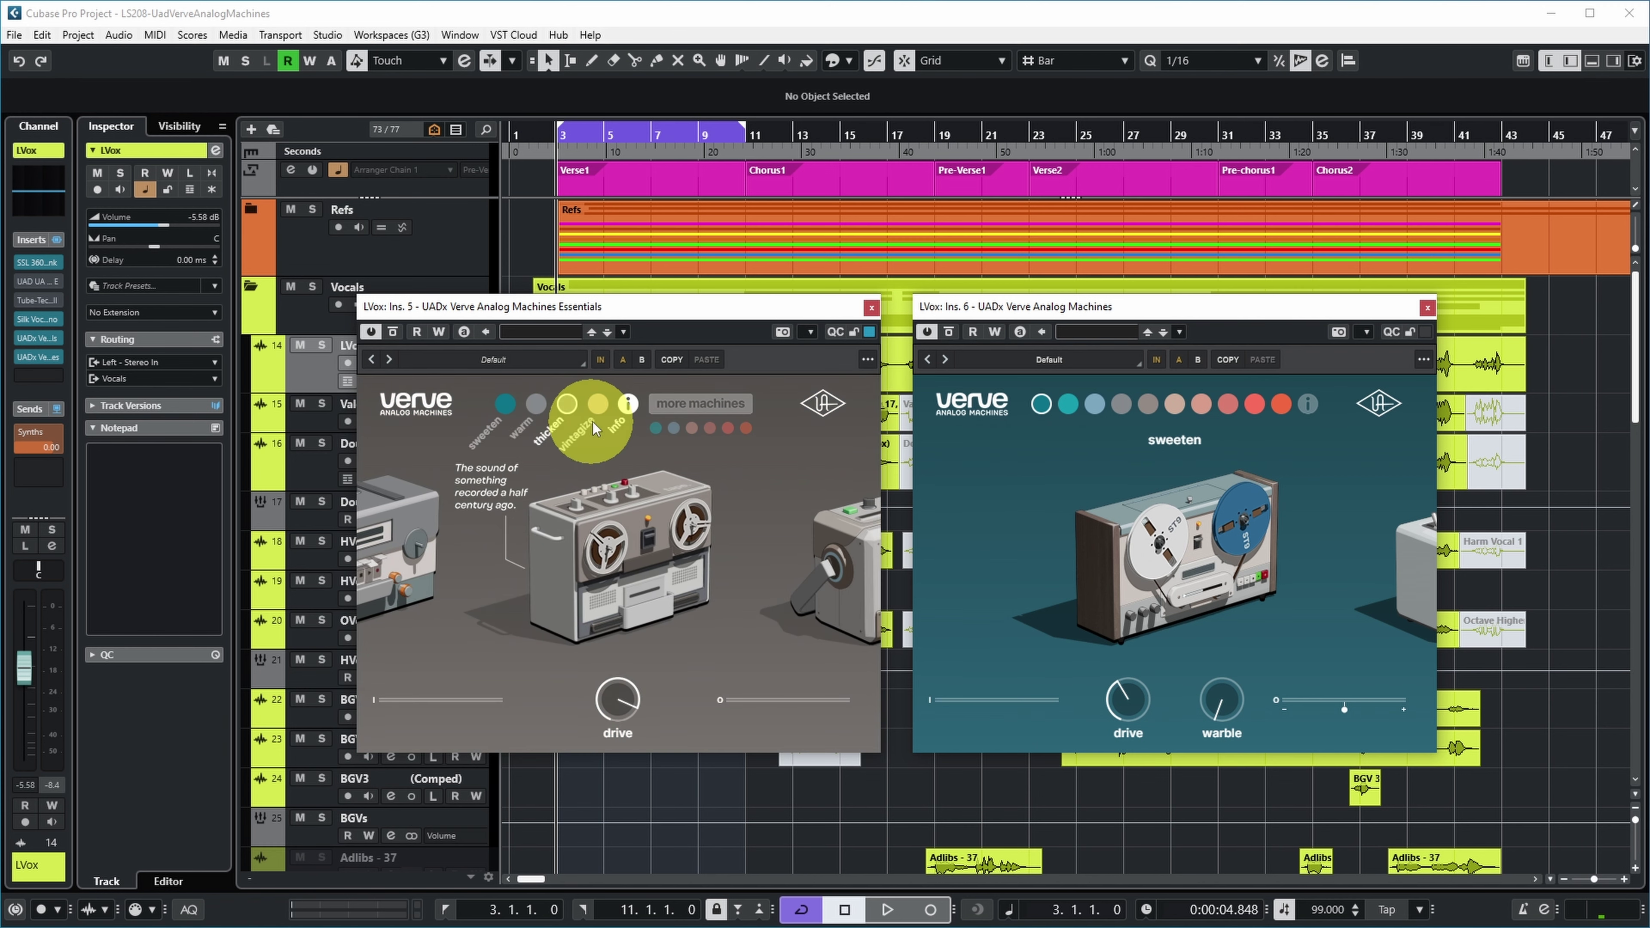
pyautogui.click(602, 402)
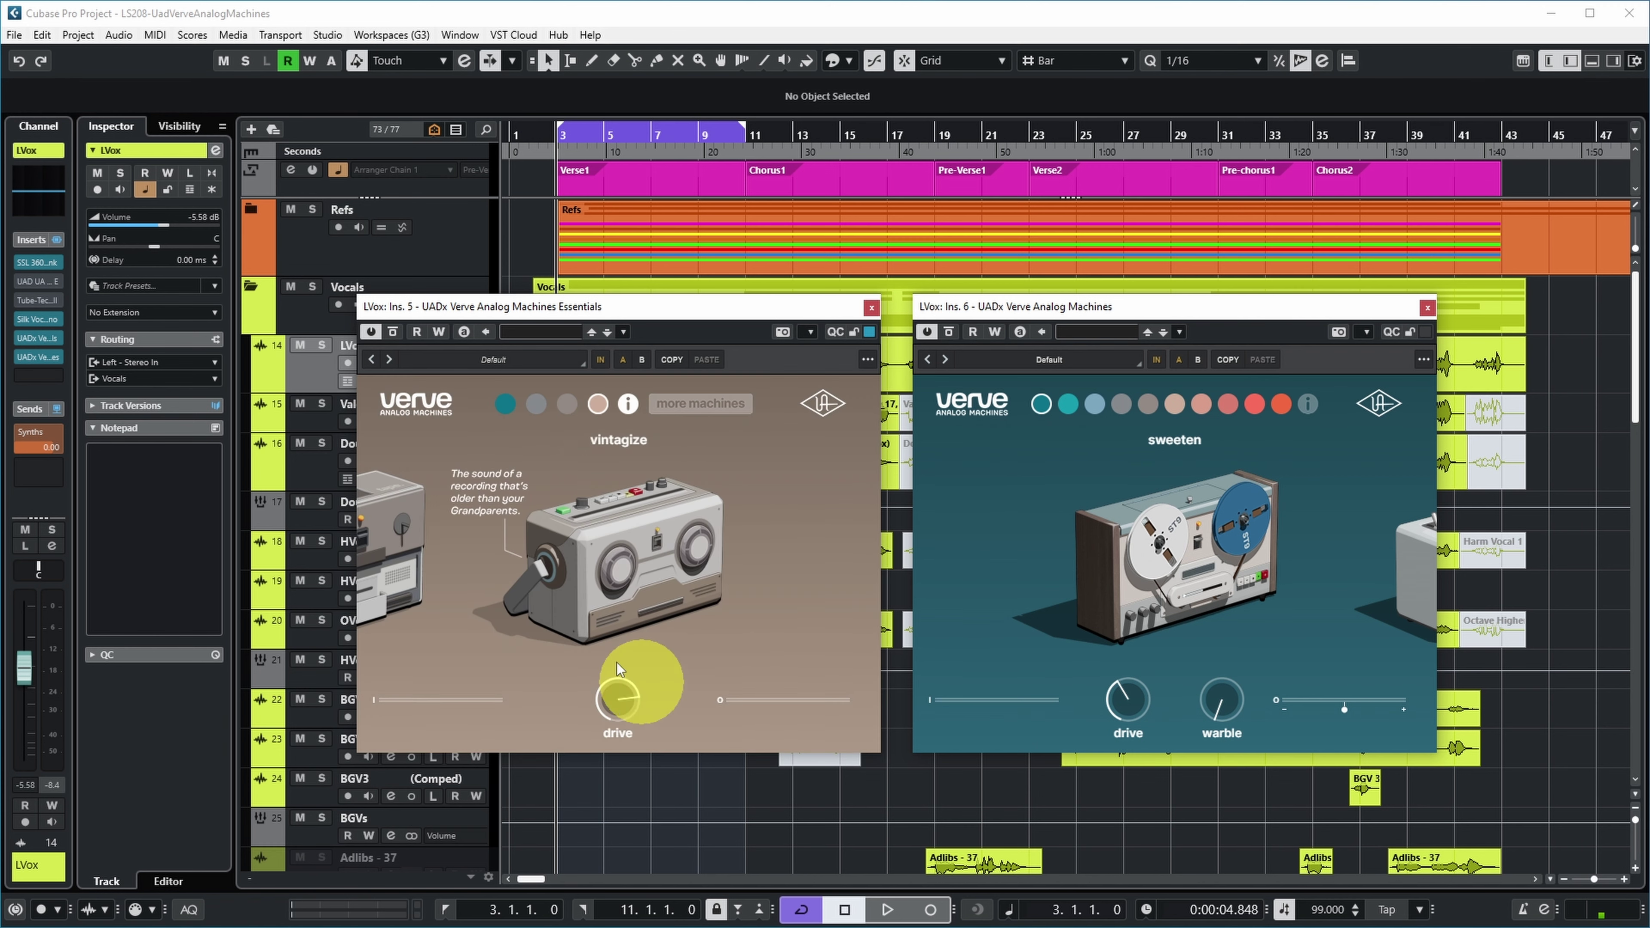
pyautogui.click(1095, 404)
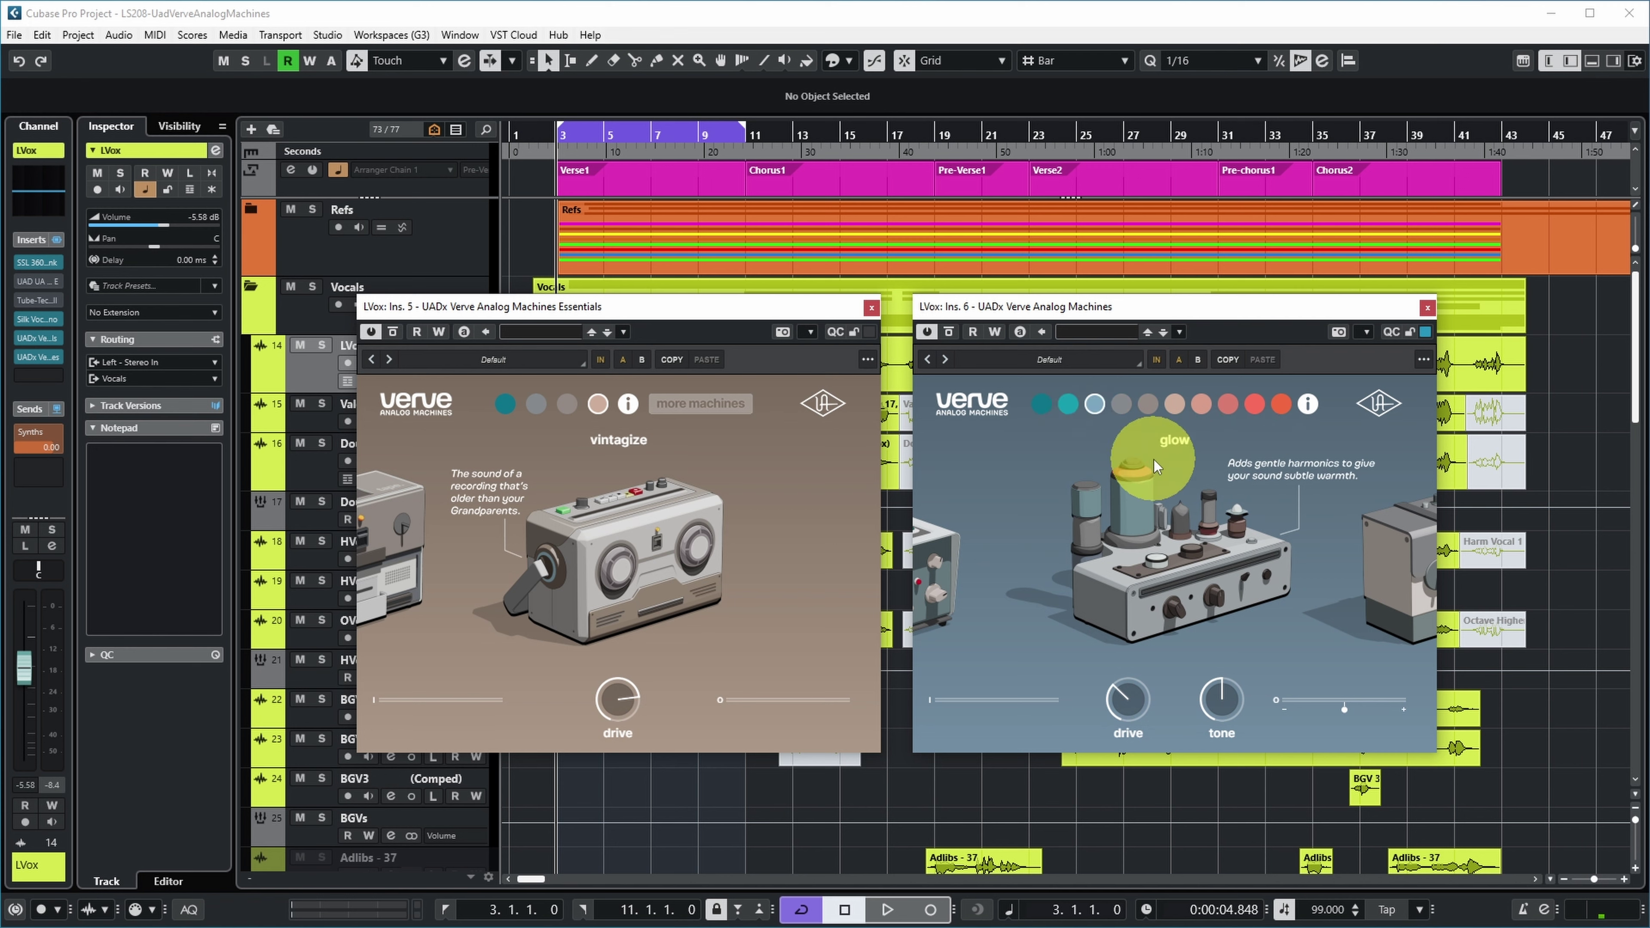
# - Step the full Verve through warm, thicken, vintagize, distort, overdrive, fire and sputter
pyautogui.click(1122, 403)
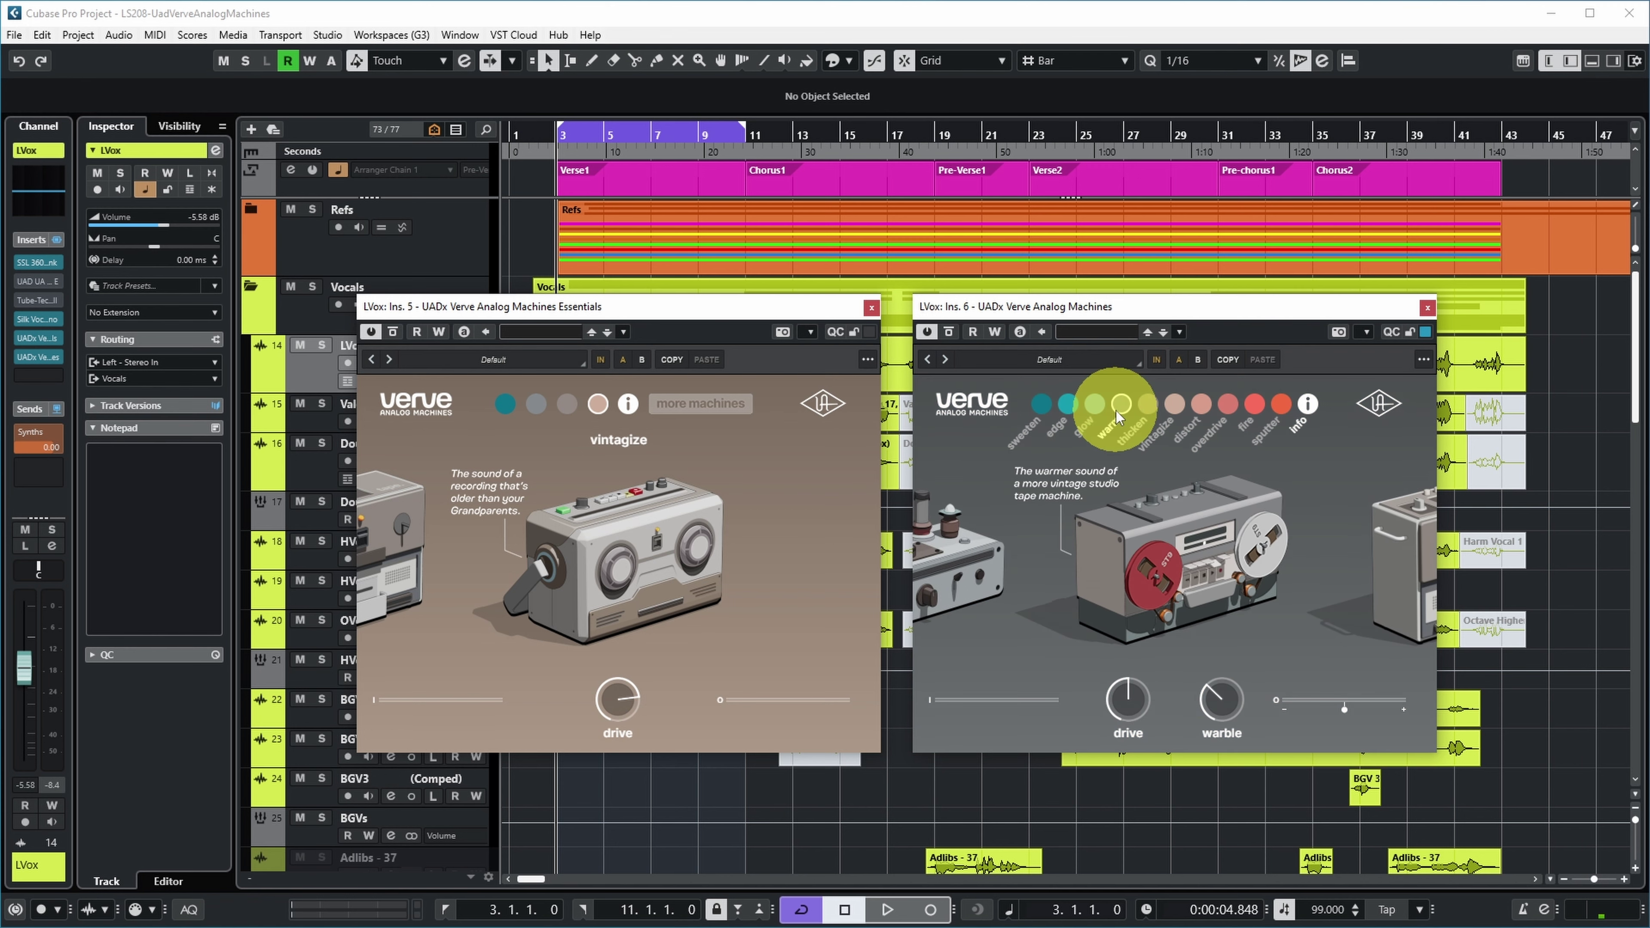
pyautogui.click(1149, 409)
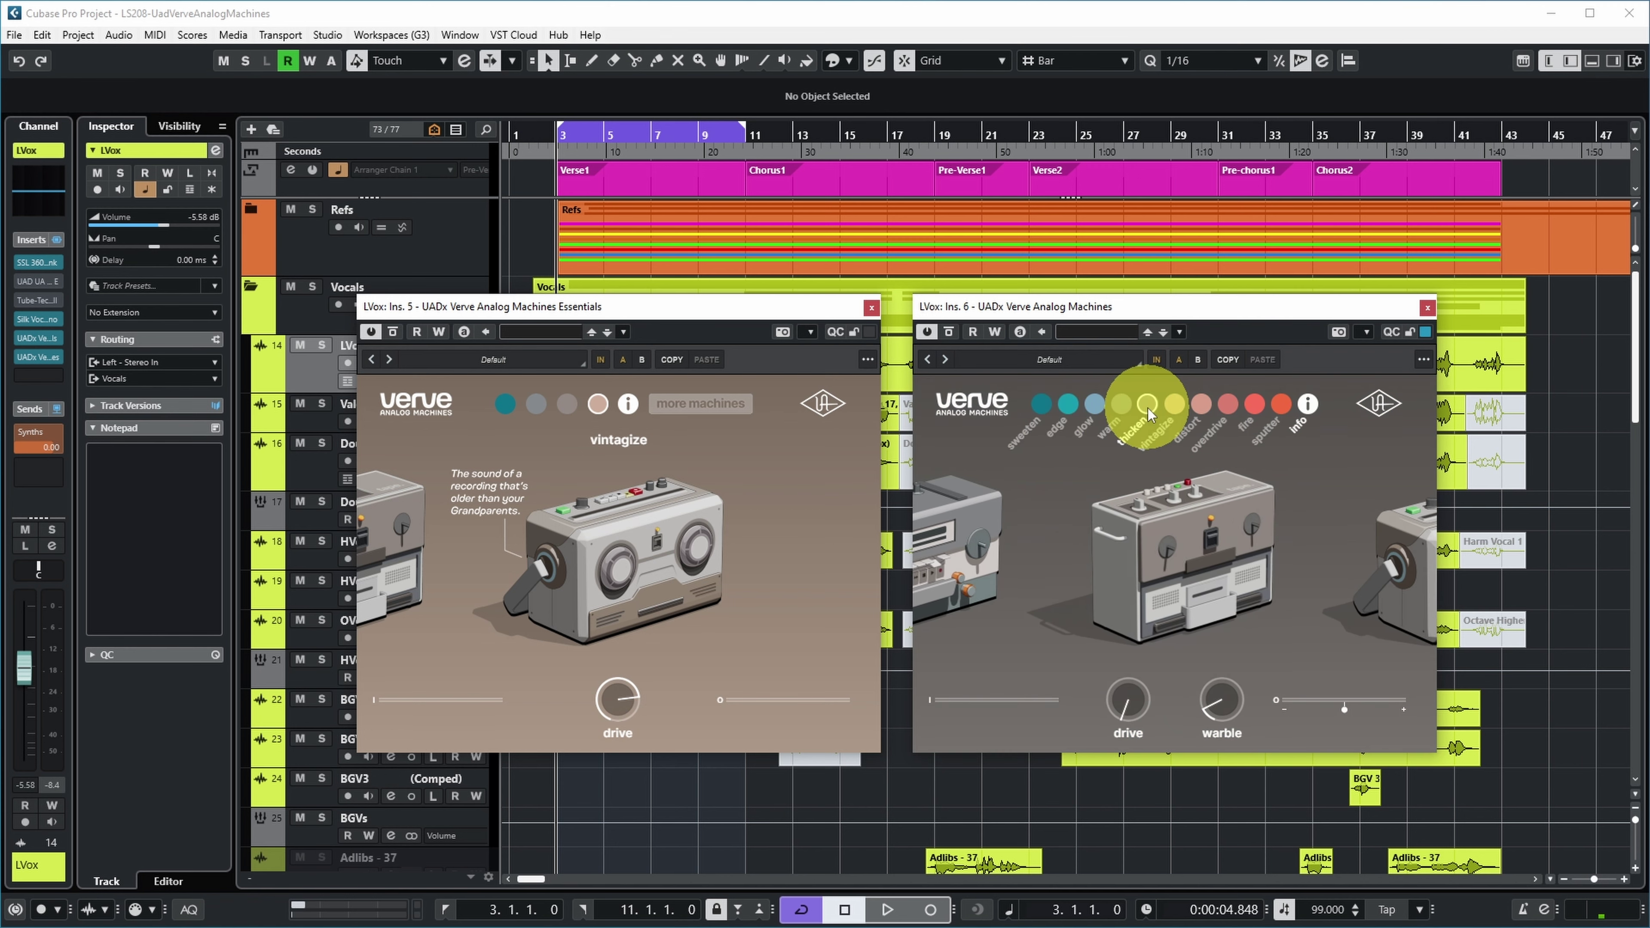
pyautogui.click(1175, 405)
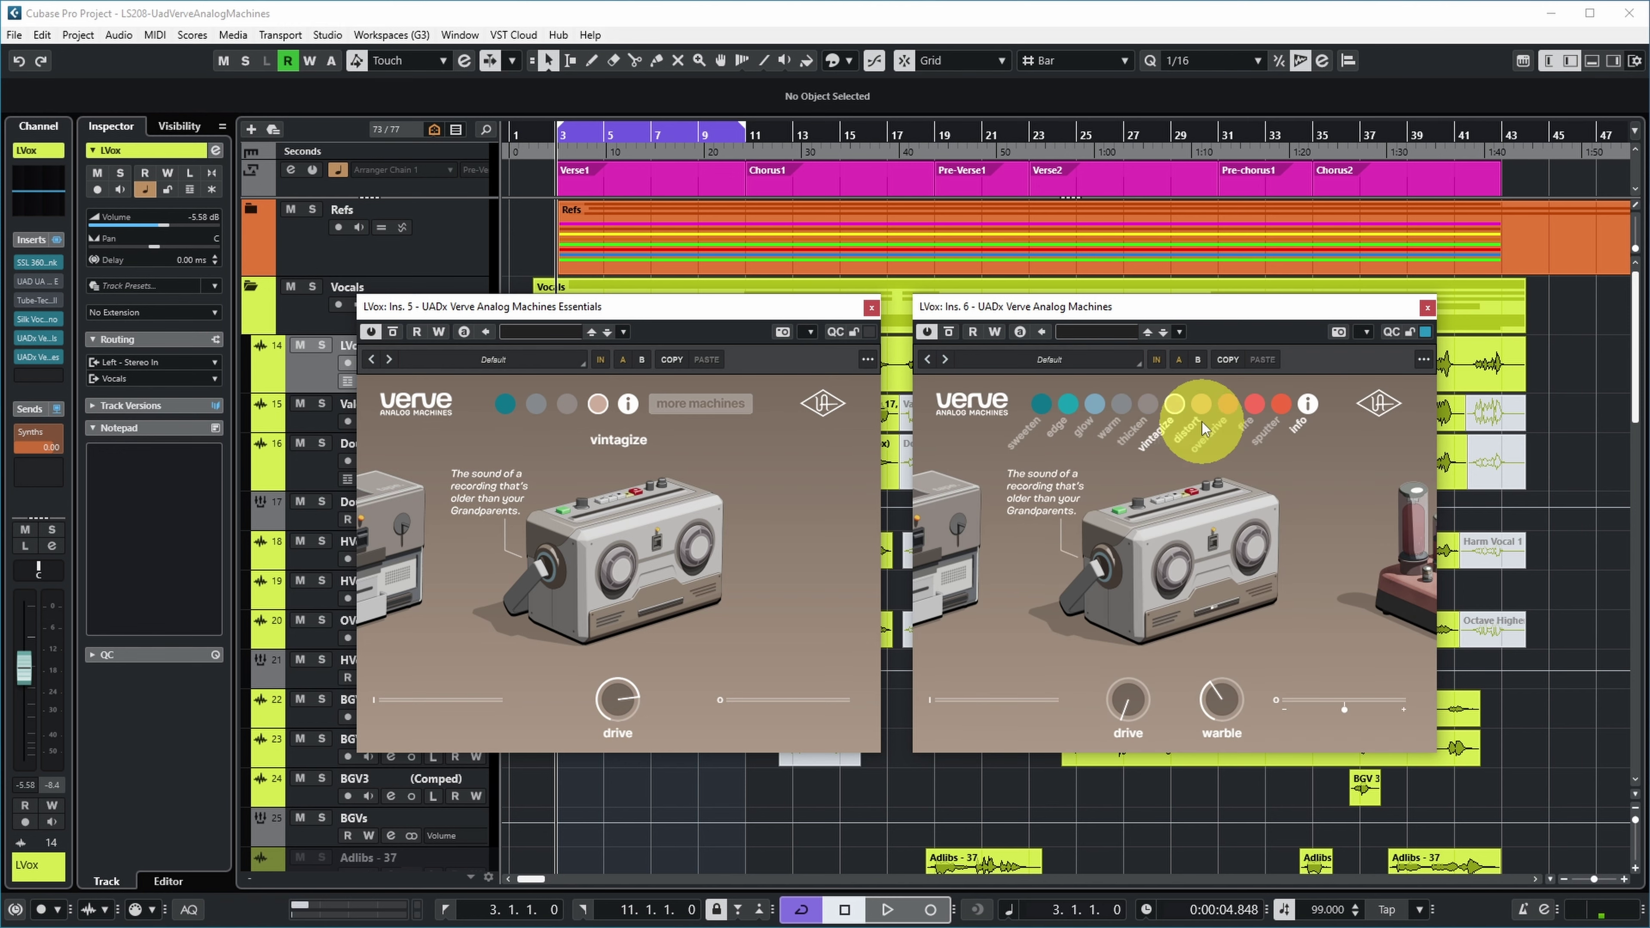
pyautogui.click(1202, 410)
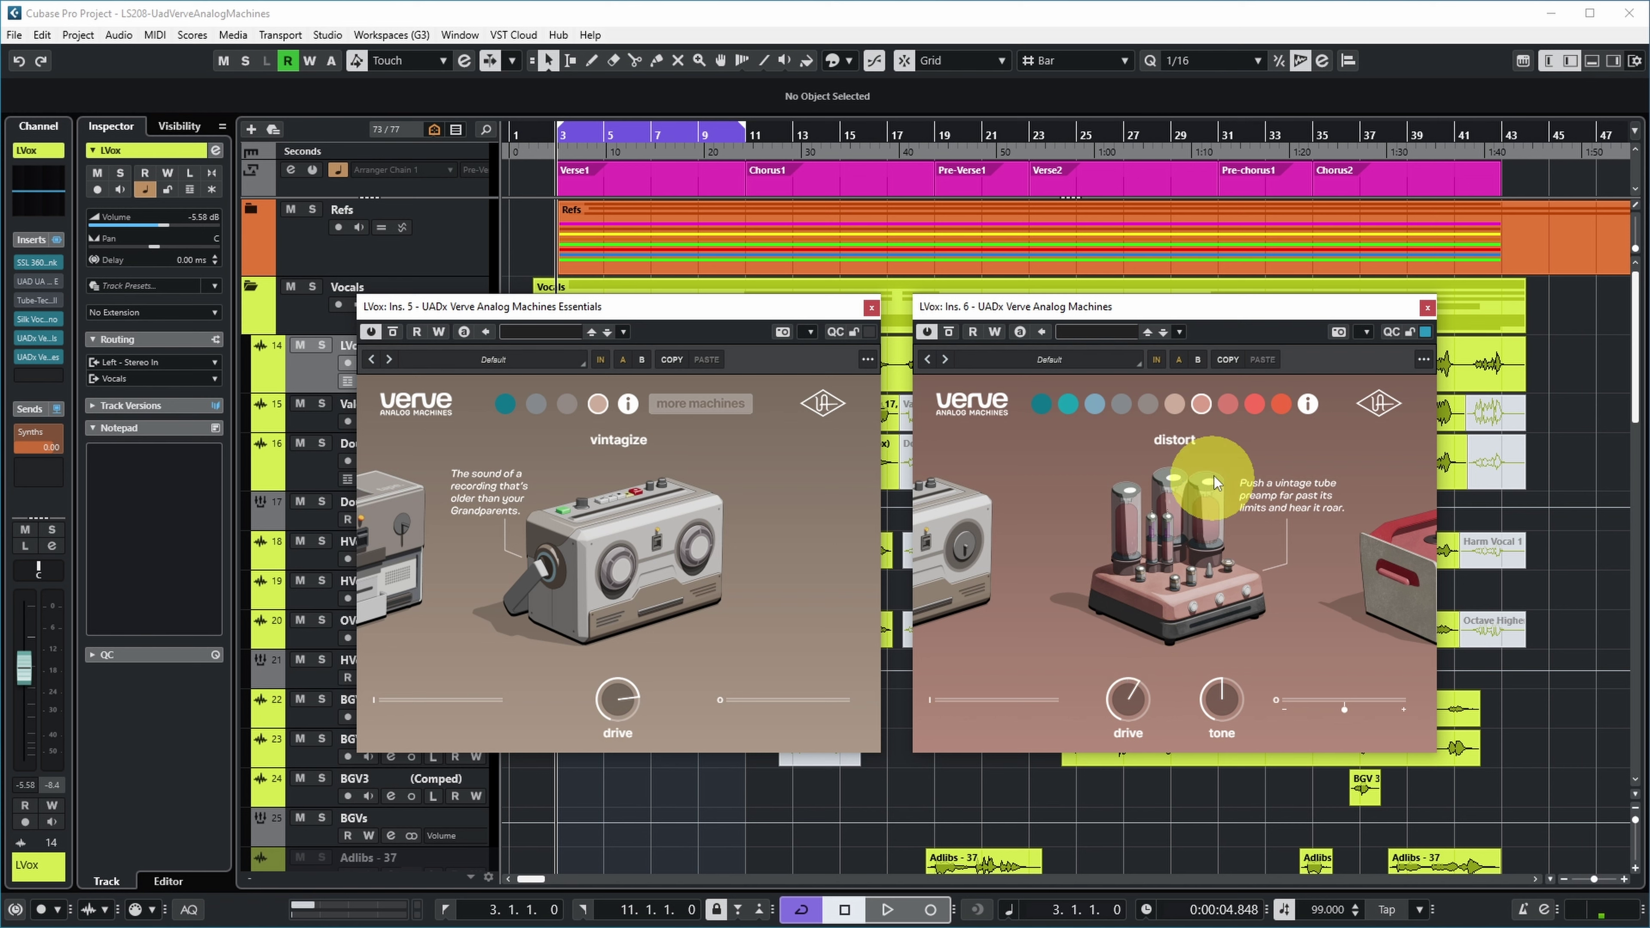
pyautogui.click(1223, 405)
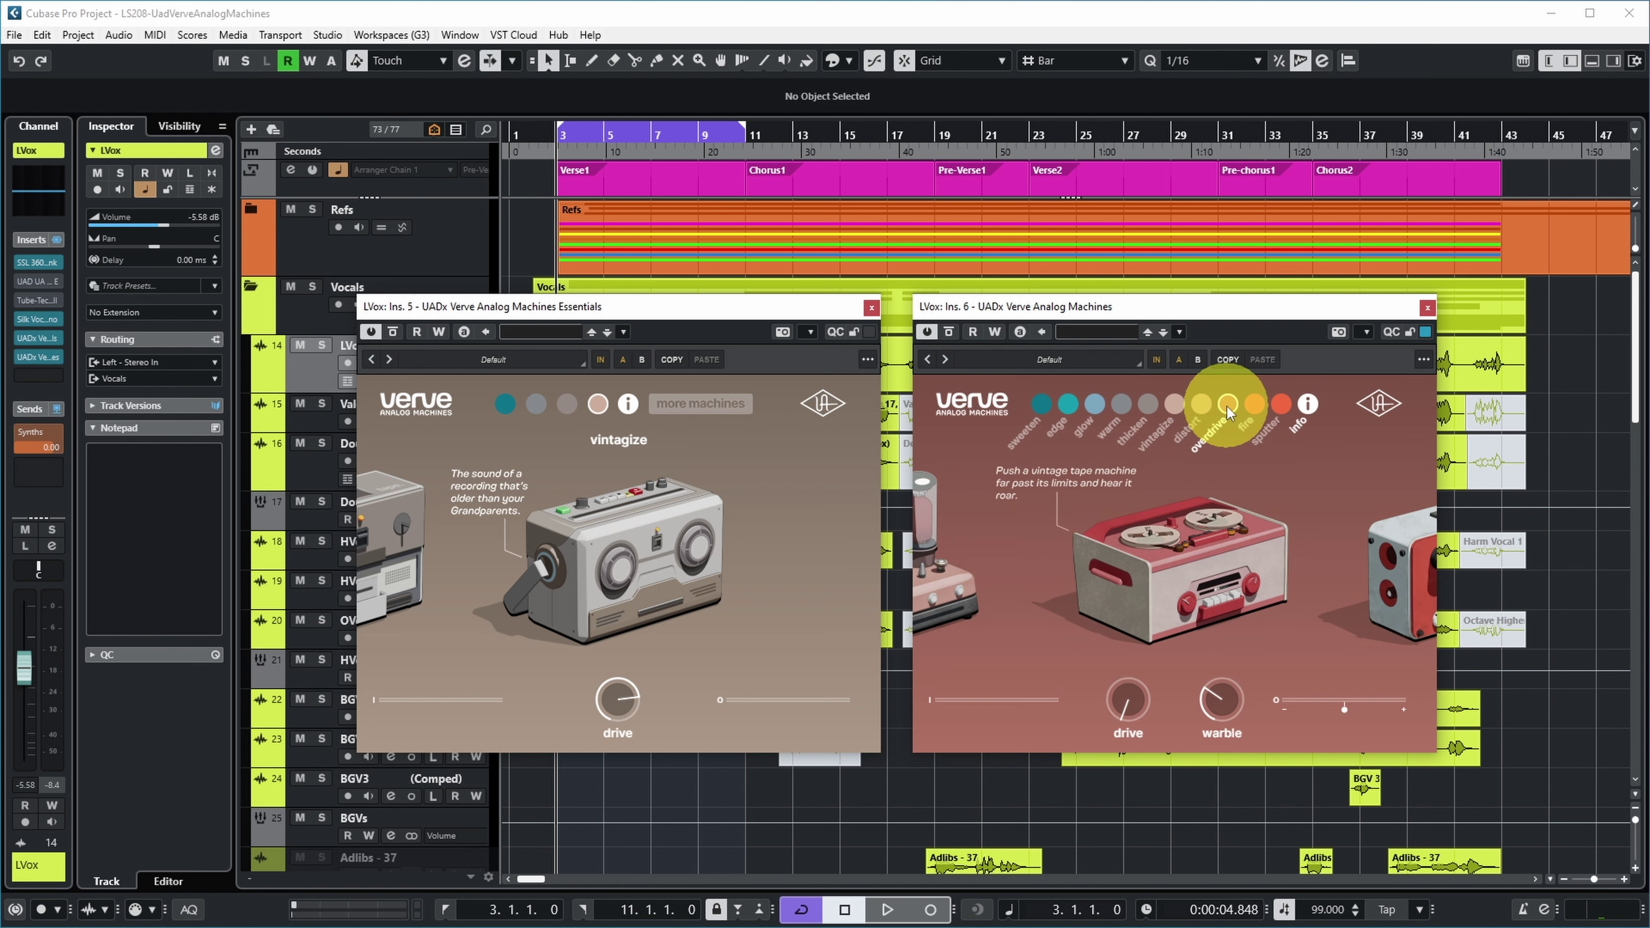
pyautogui.click(1252, 402)
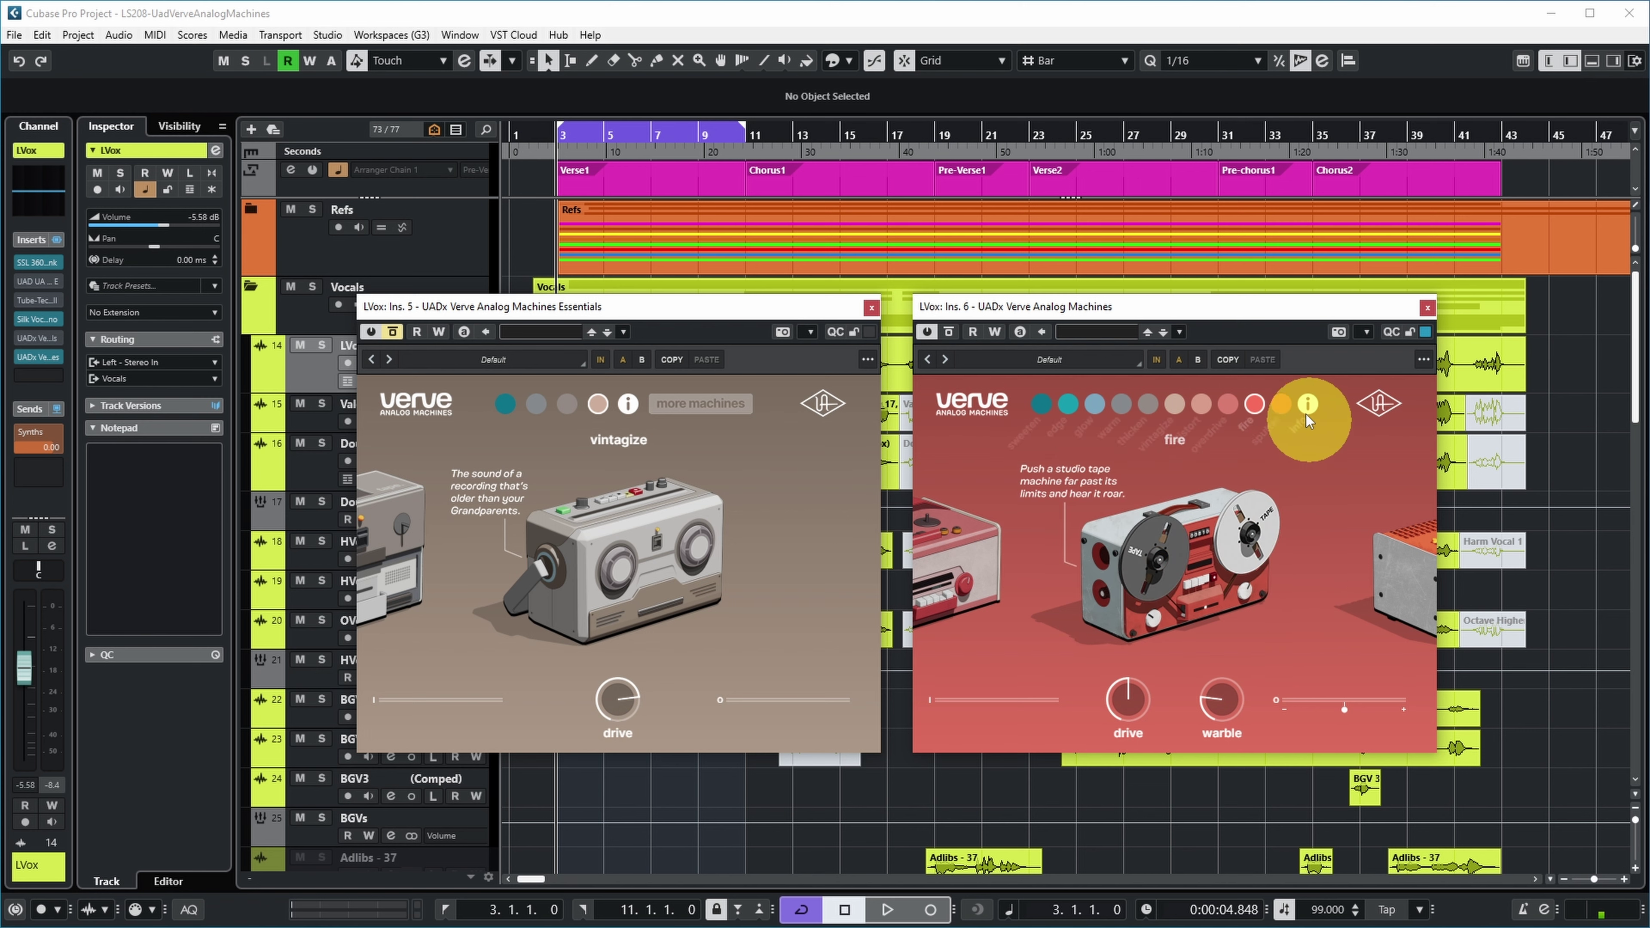
pyautogui.click(1282, 403)
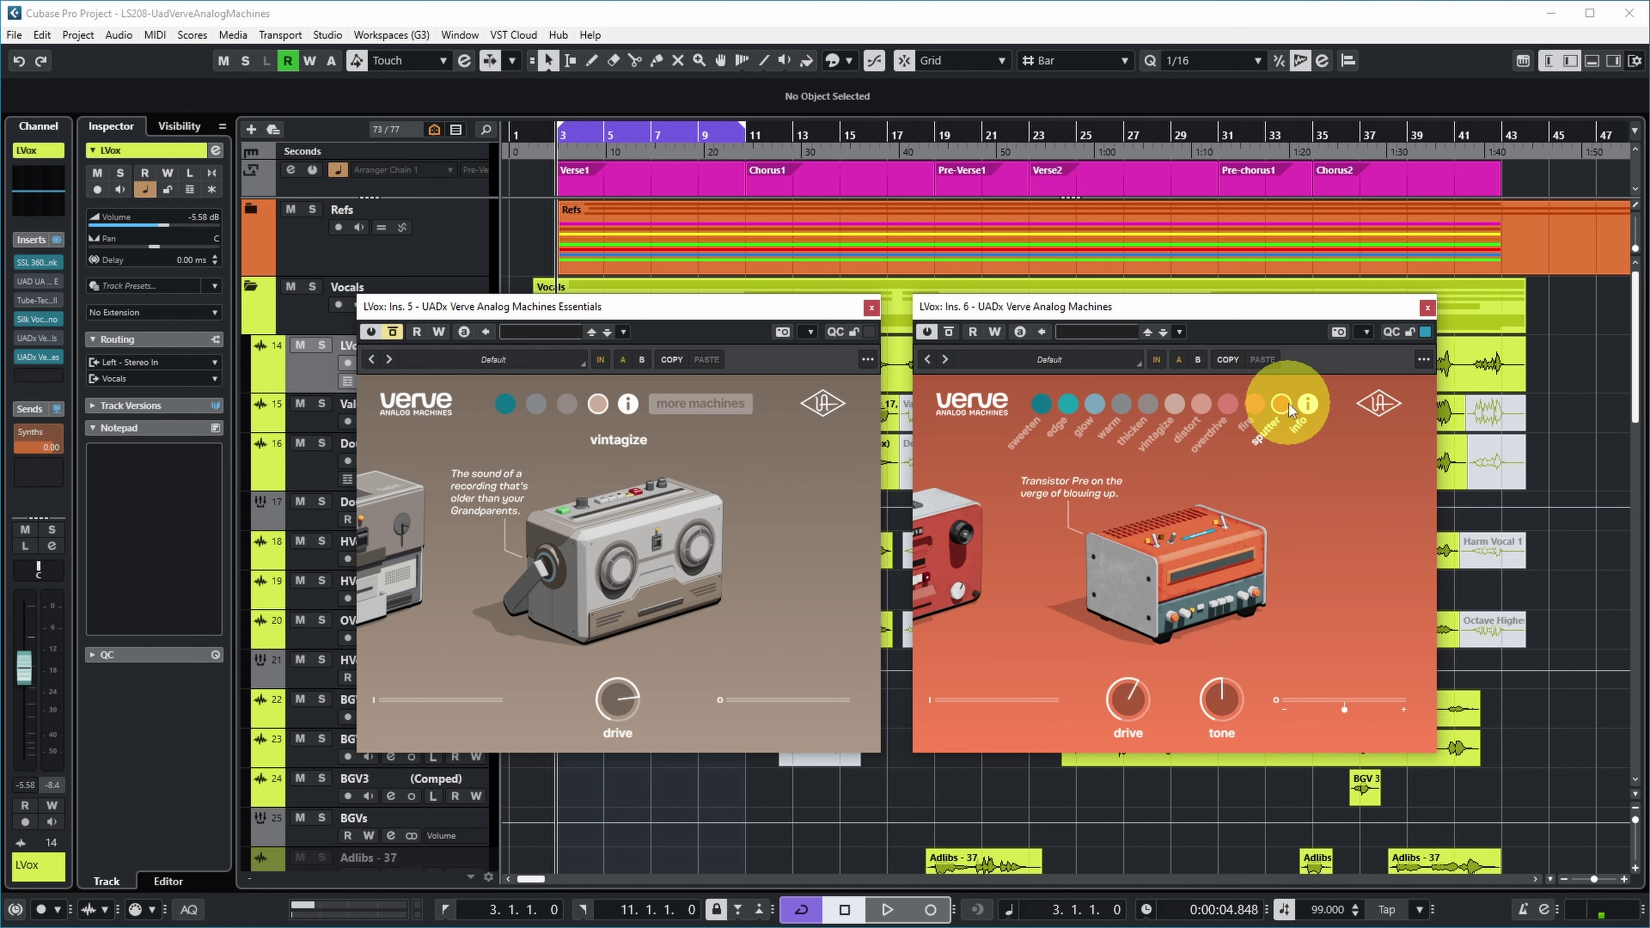
# - Solo LVox and play it, lowering the sputter drive to 28.5
pyautogui.press('s')
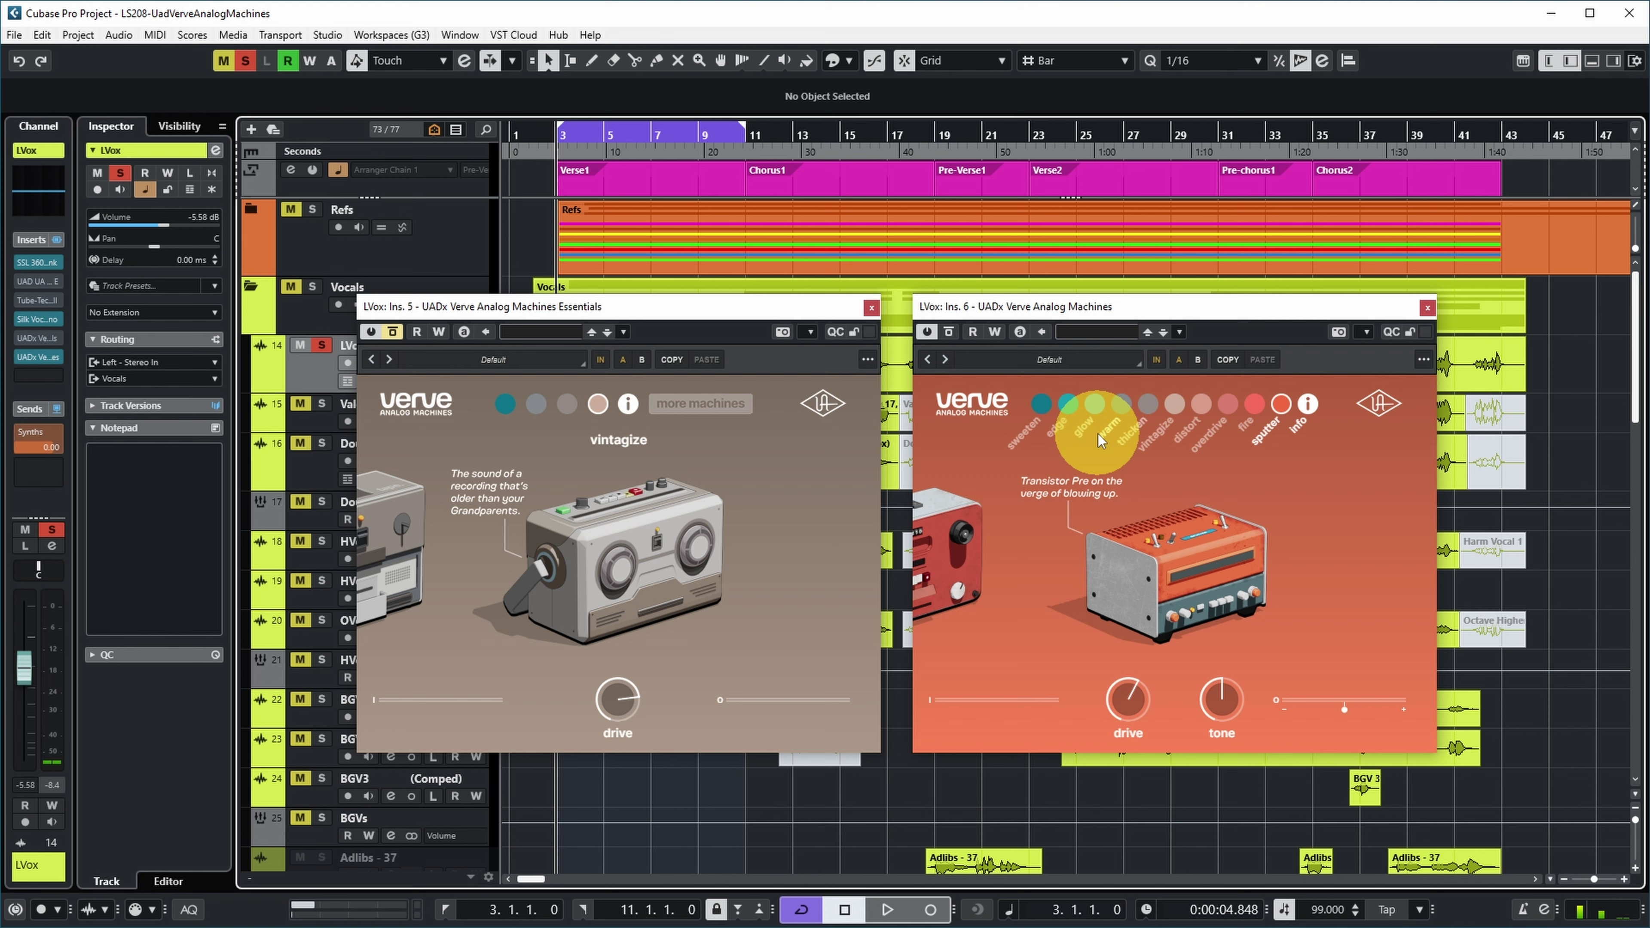
pyautogui.press('space')
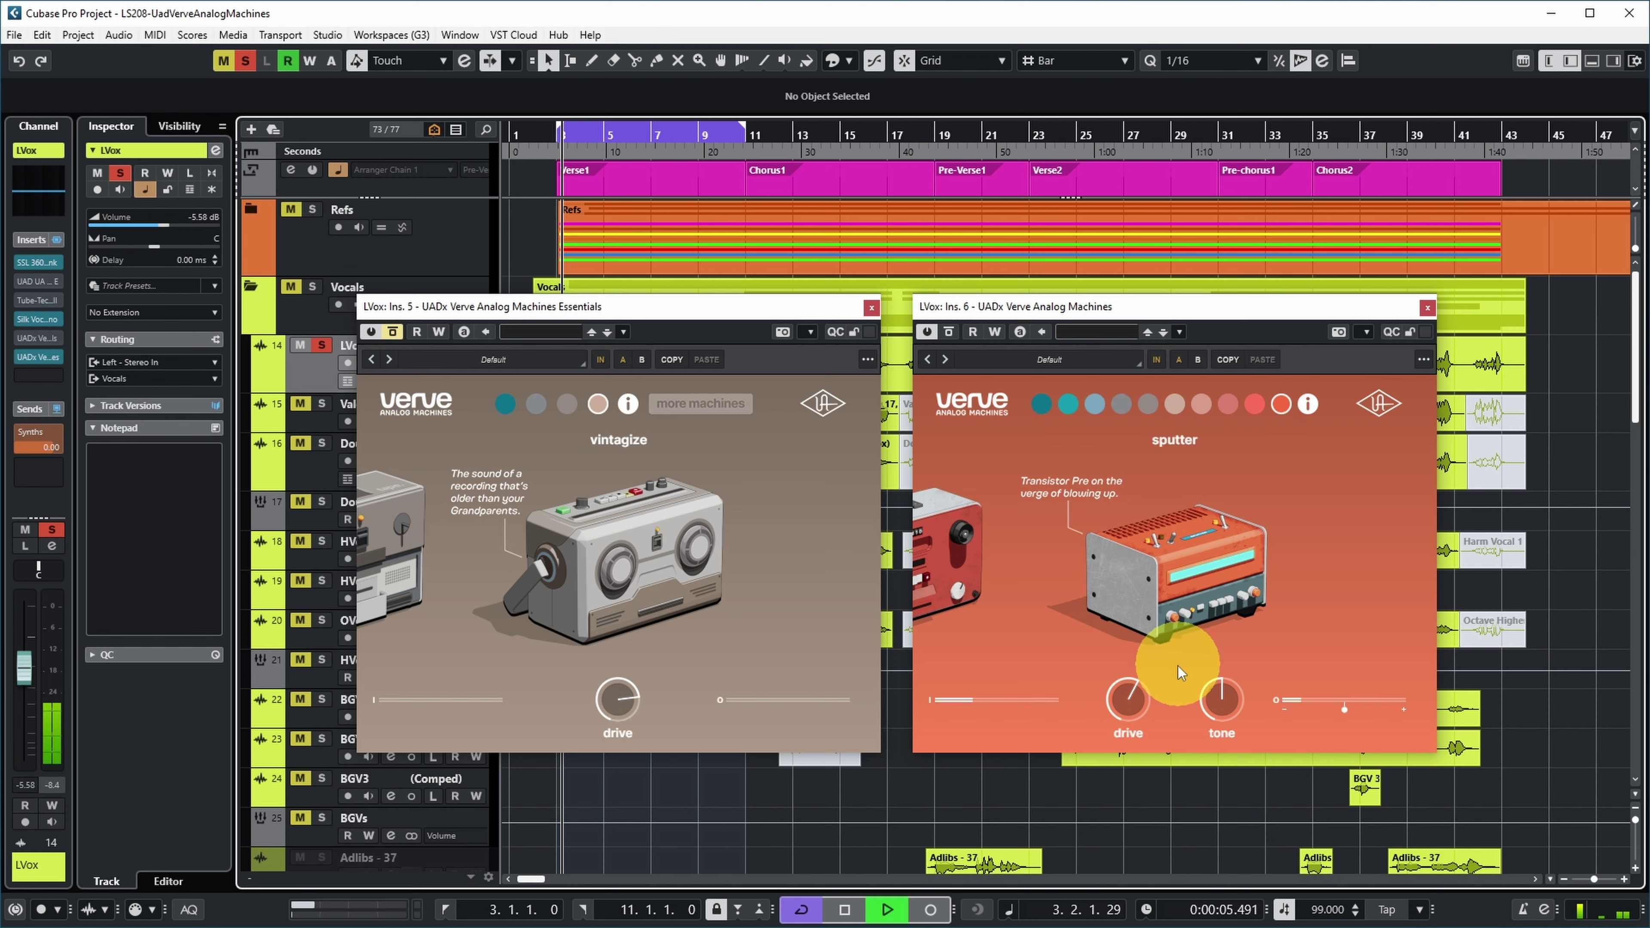
pyautogui.moveTo(1129, 701)
pyautogui.moveTo(1129, 701); pyautogui.dragTo(1118, 812)
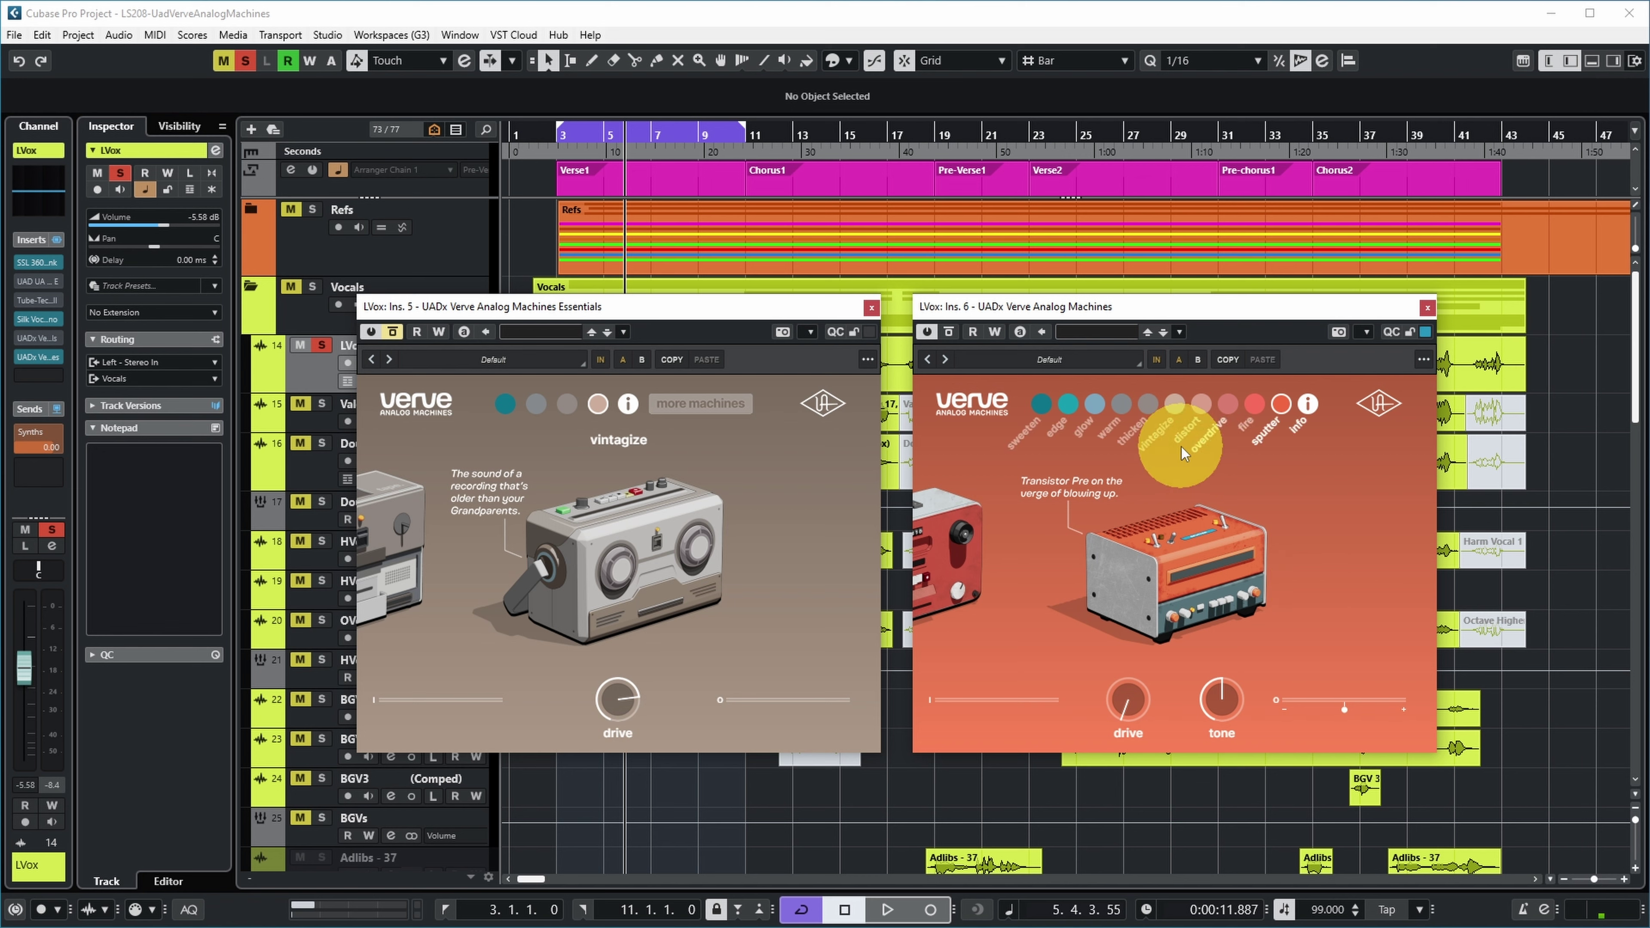
# - Return both the full and Essentials Verve plugins to sweeten and try the warble amount
pyautogui.click(1041, 403)
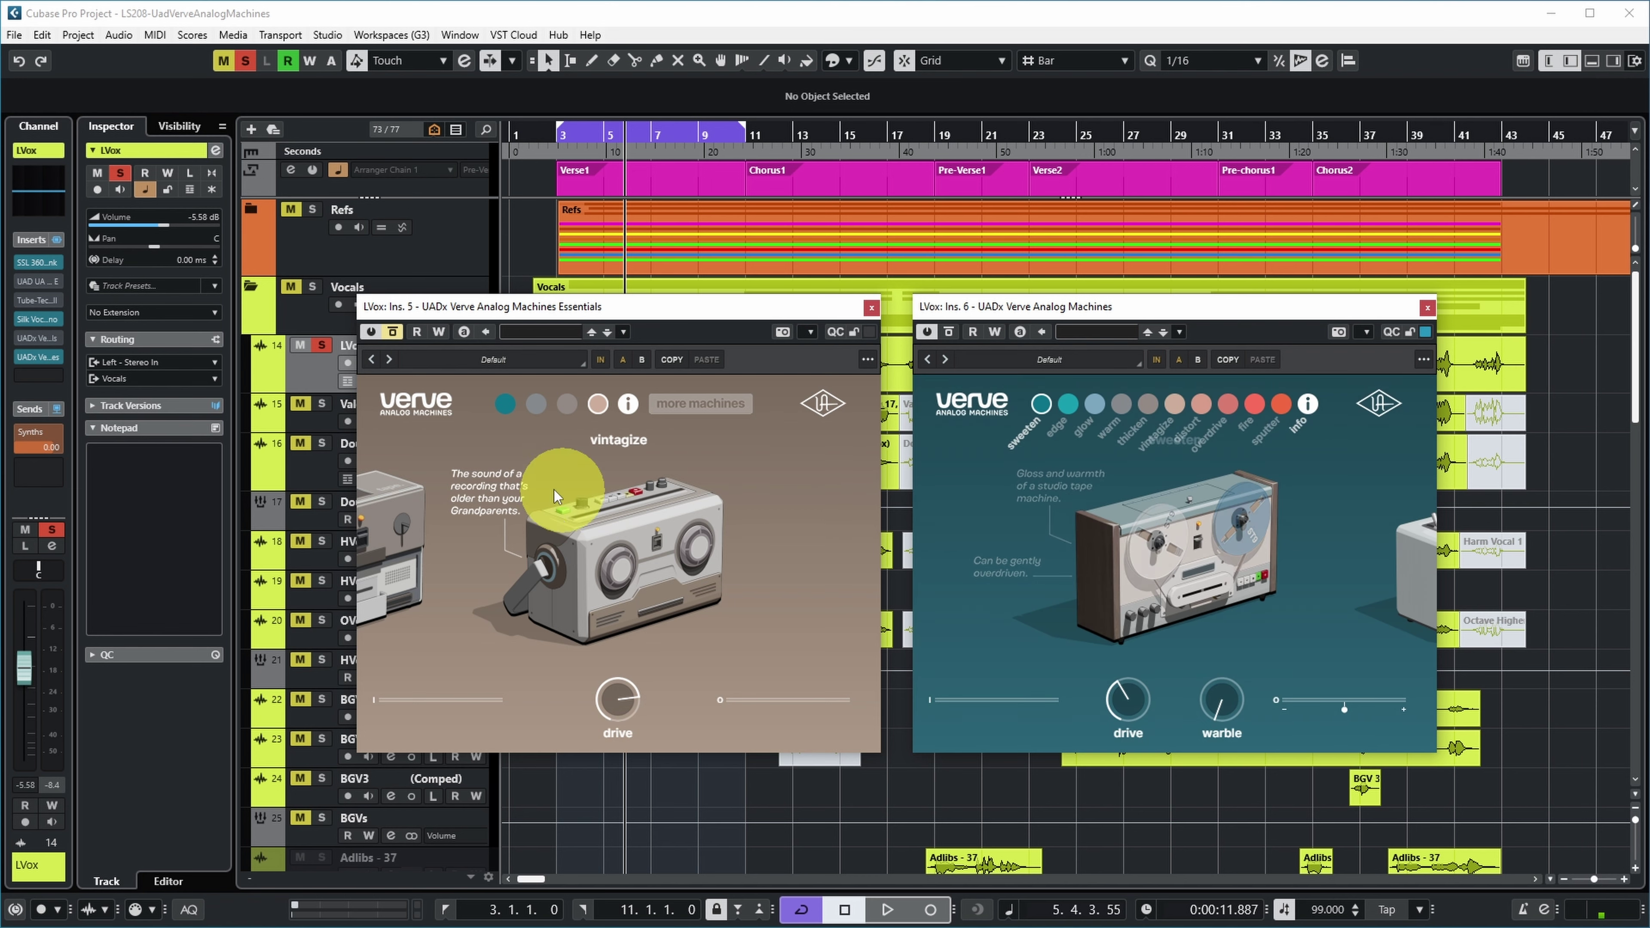
pyautogui.click(506, 405)
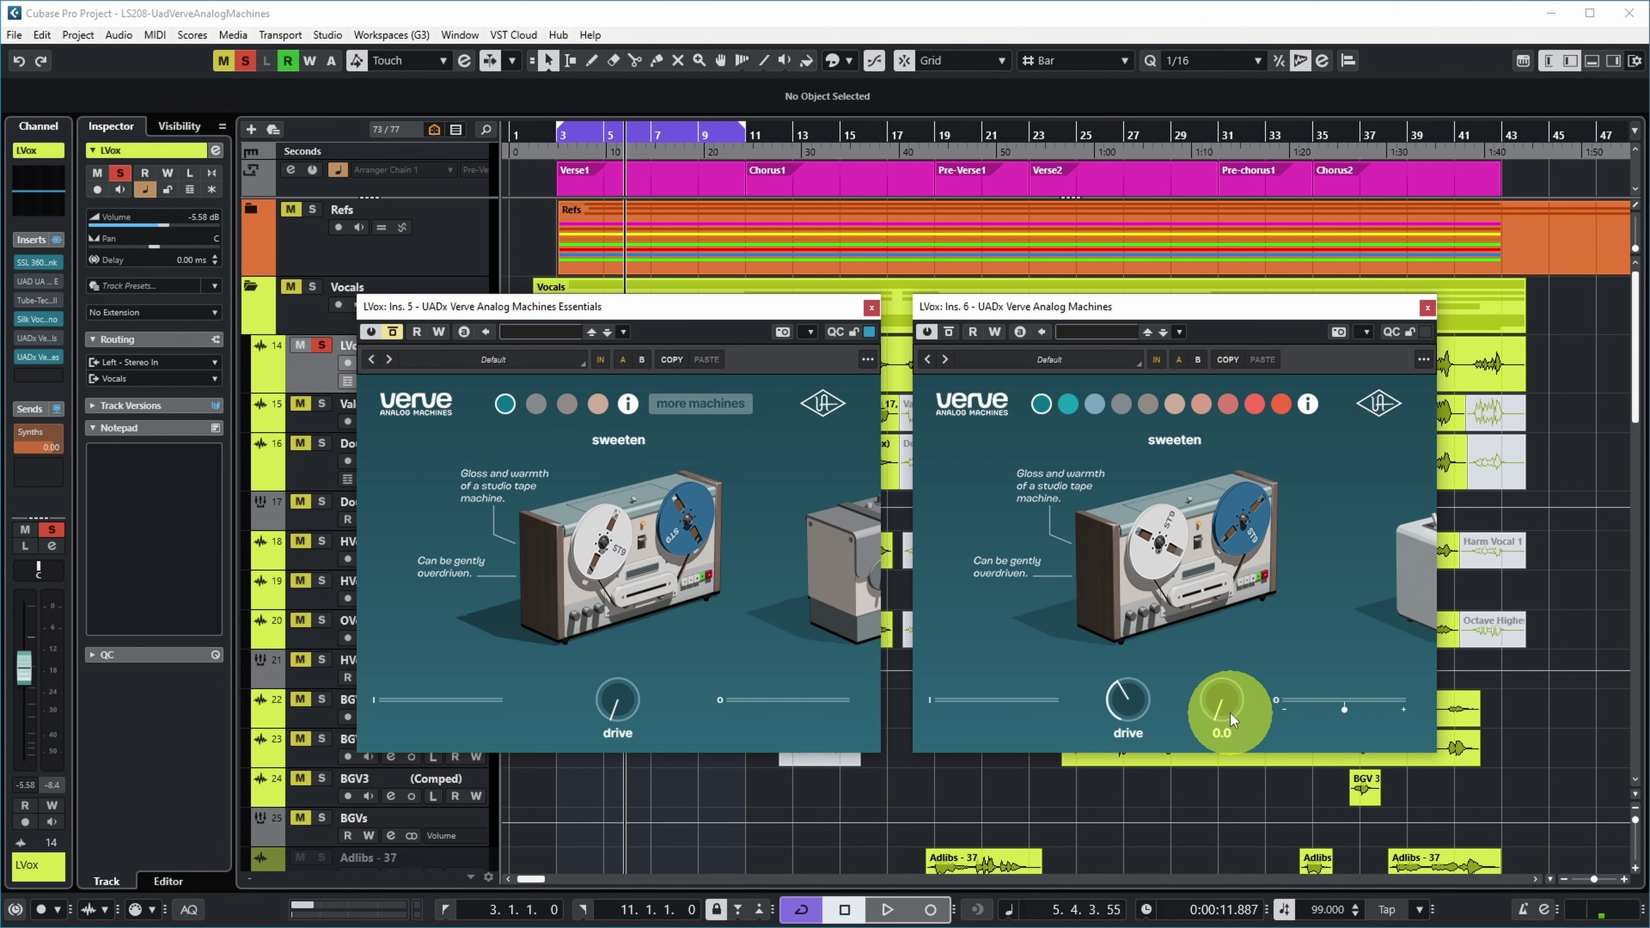
pyautogui.moveTo(1217, 708); pyautogui.dragTo(1227, 741)
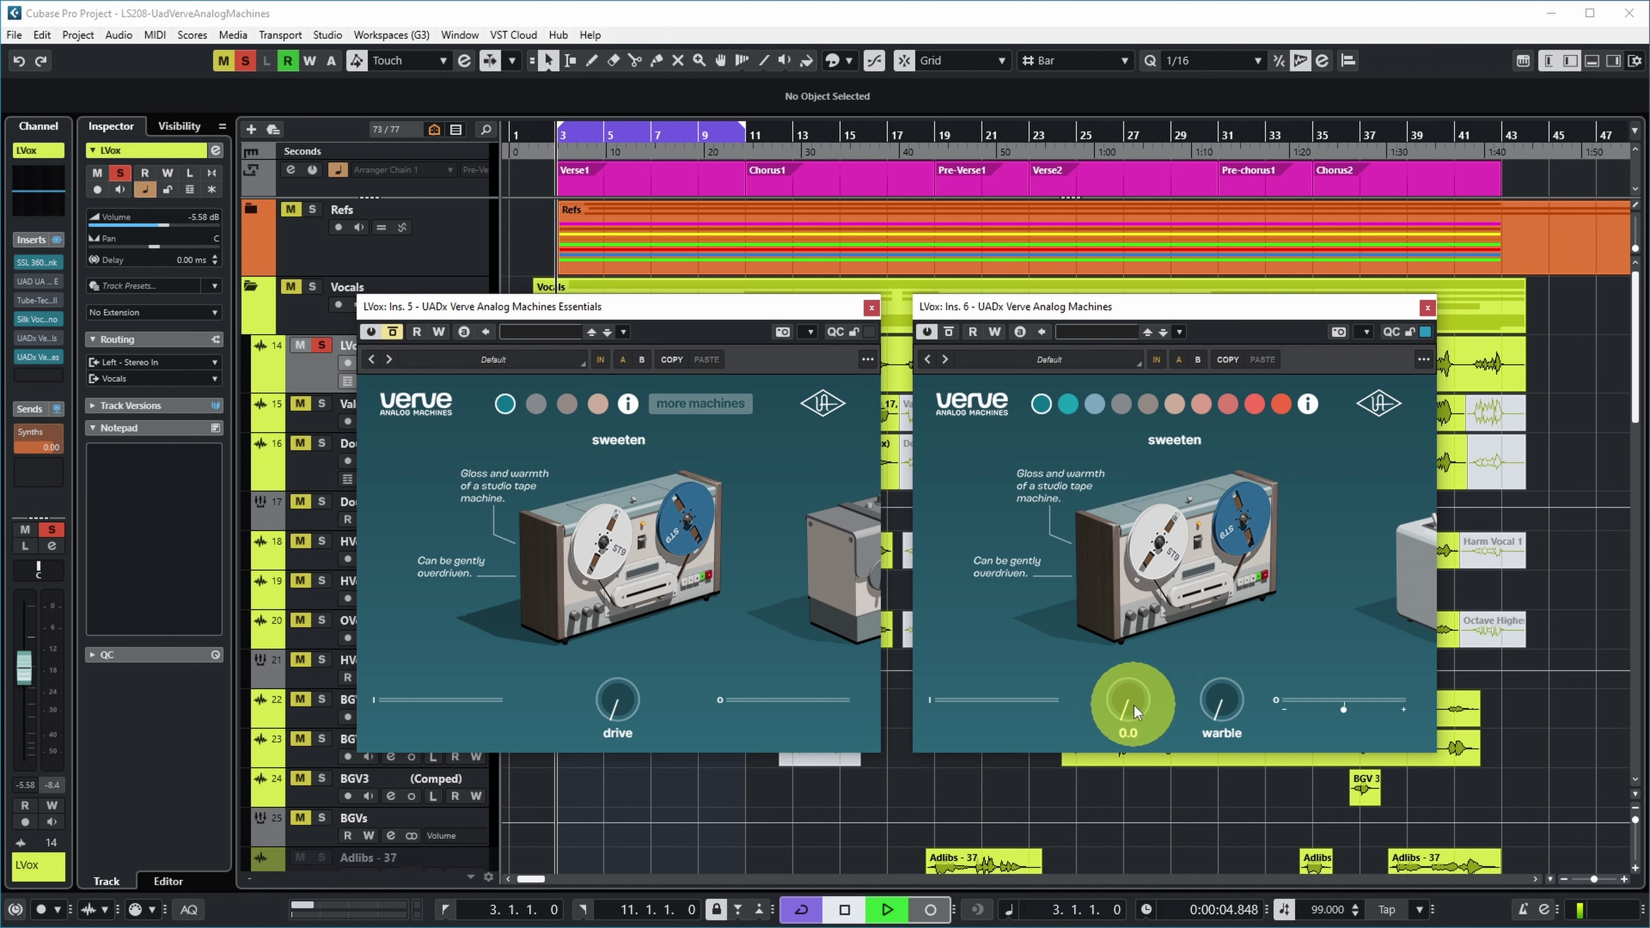
# - Push the full Verve's sweeten drive near maximum with warble 27.0, and nudge the level up
pyautogui.moveTo(1134, 710); pyautogui.dragTo(1177, 595)
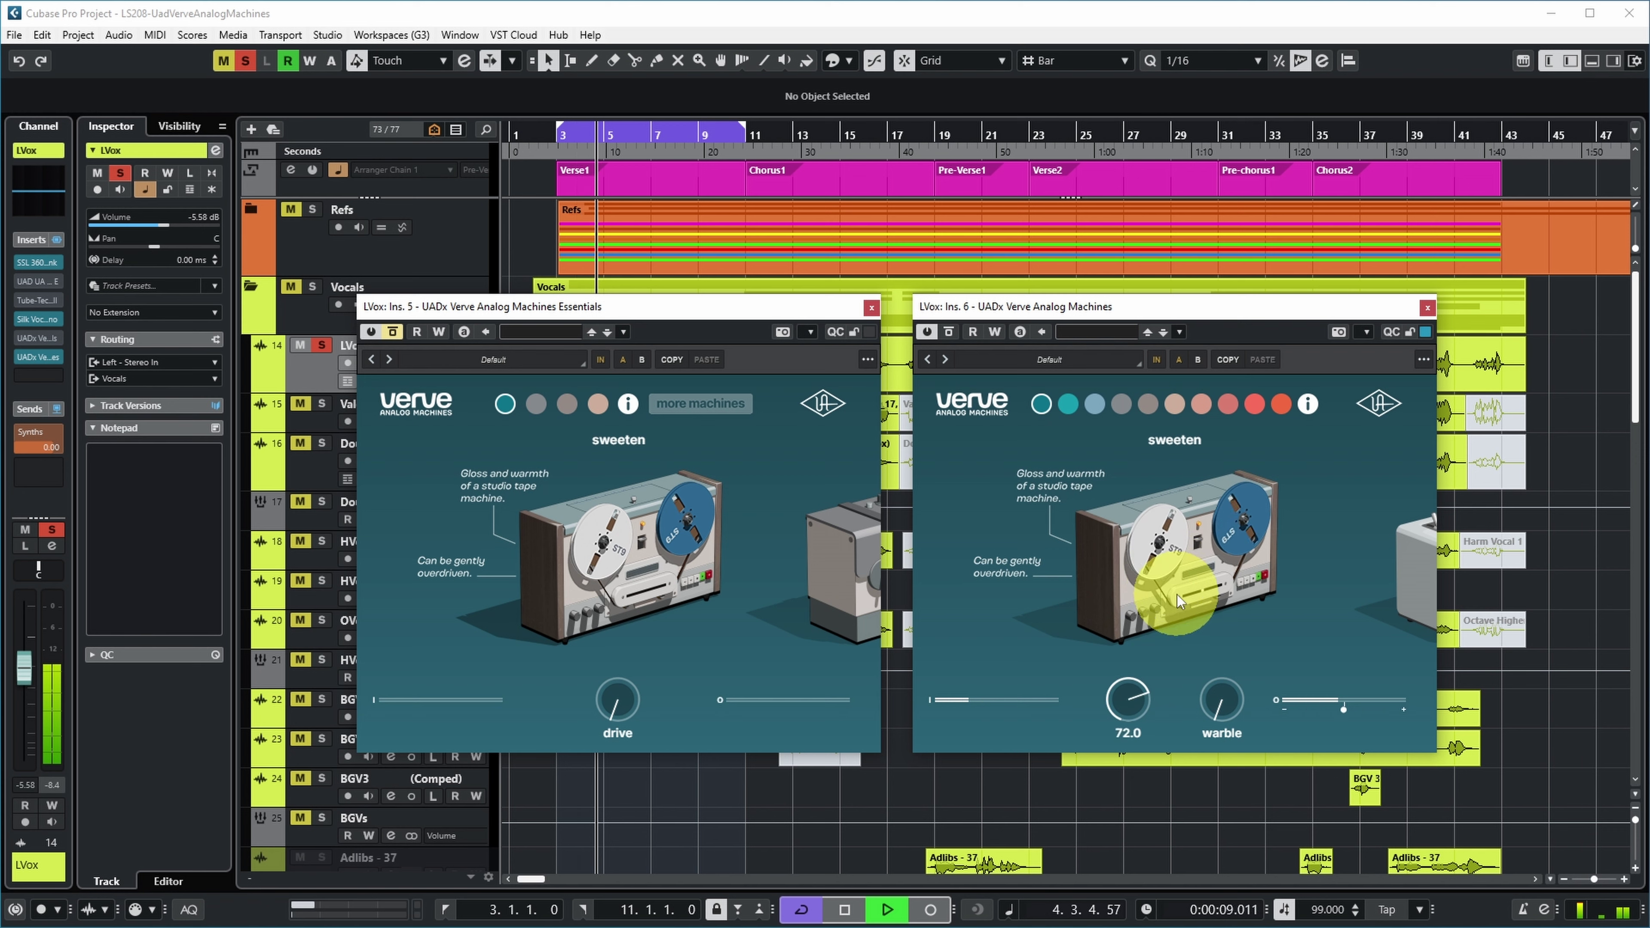
pyautogui.moveTo(1219, 703); pyautogui.dragTo(1284, 524)
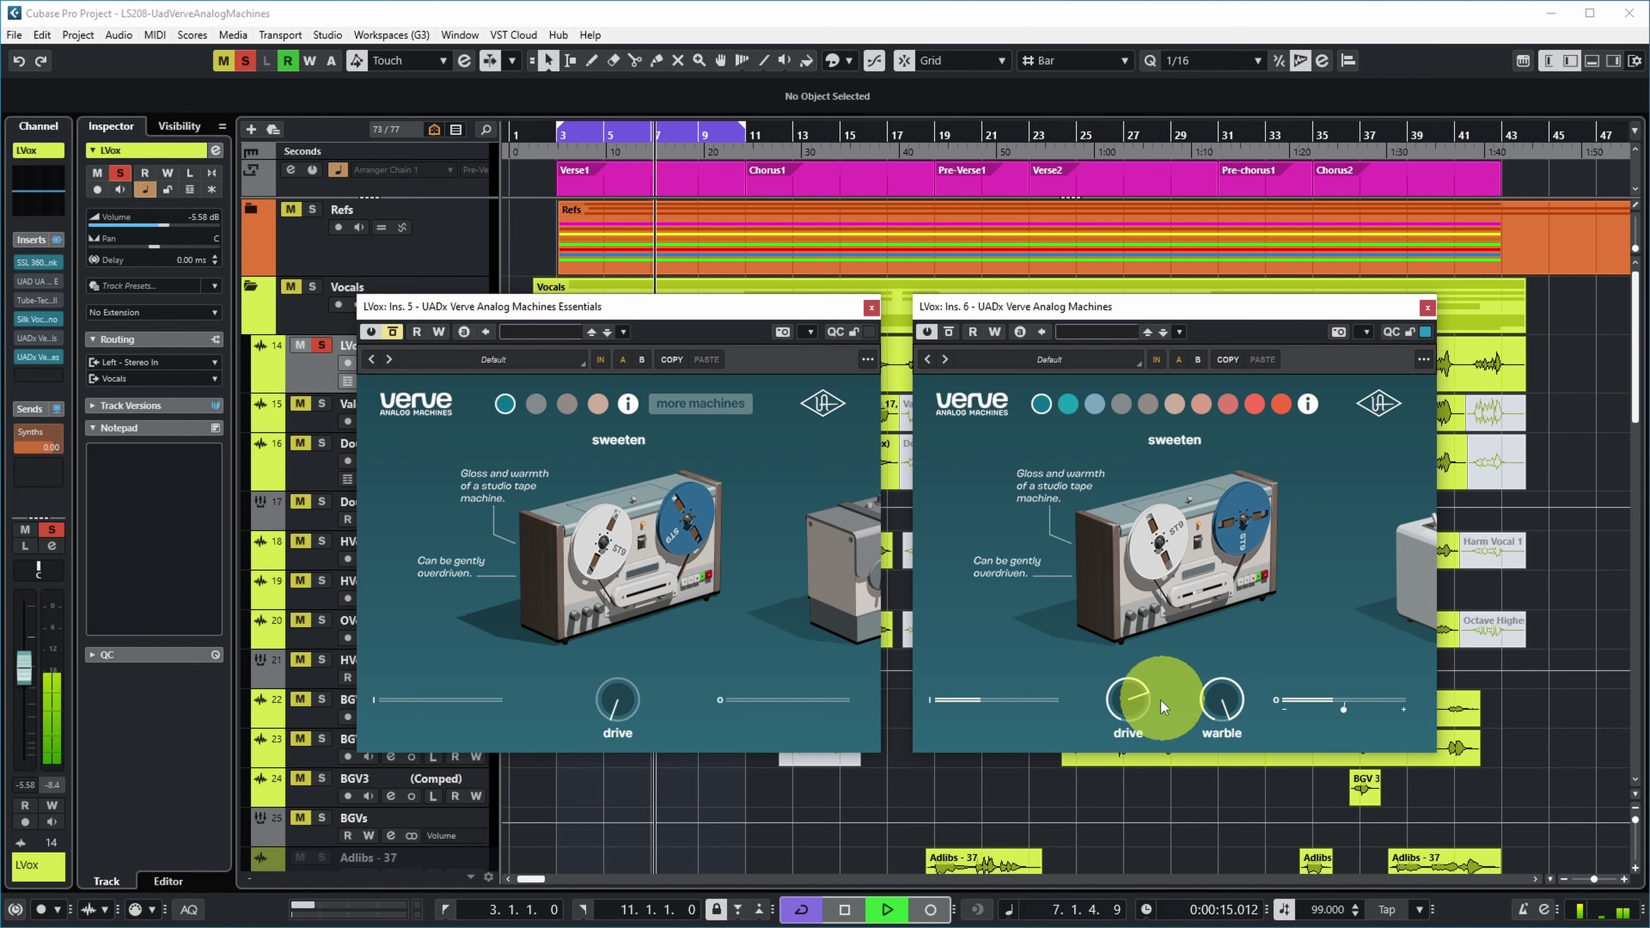
pyautogui.moveTo(1142, 708); pyautogui.dragTo(1194, 606)
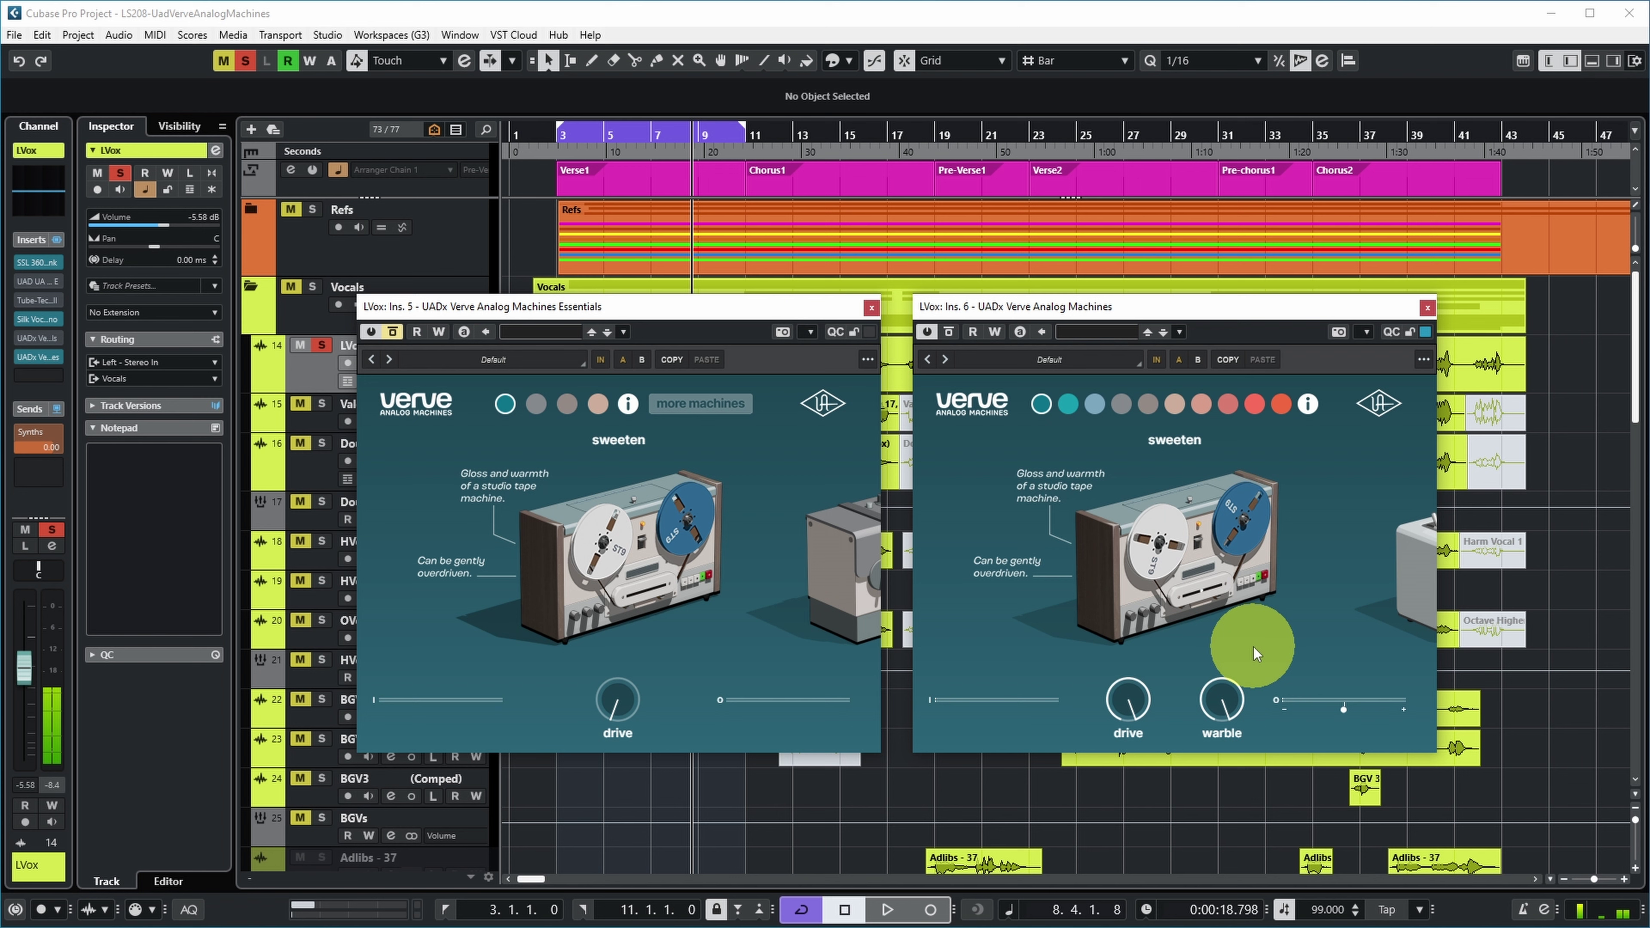
pyautogui.press('space')
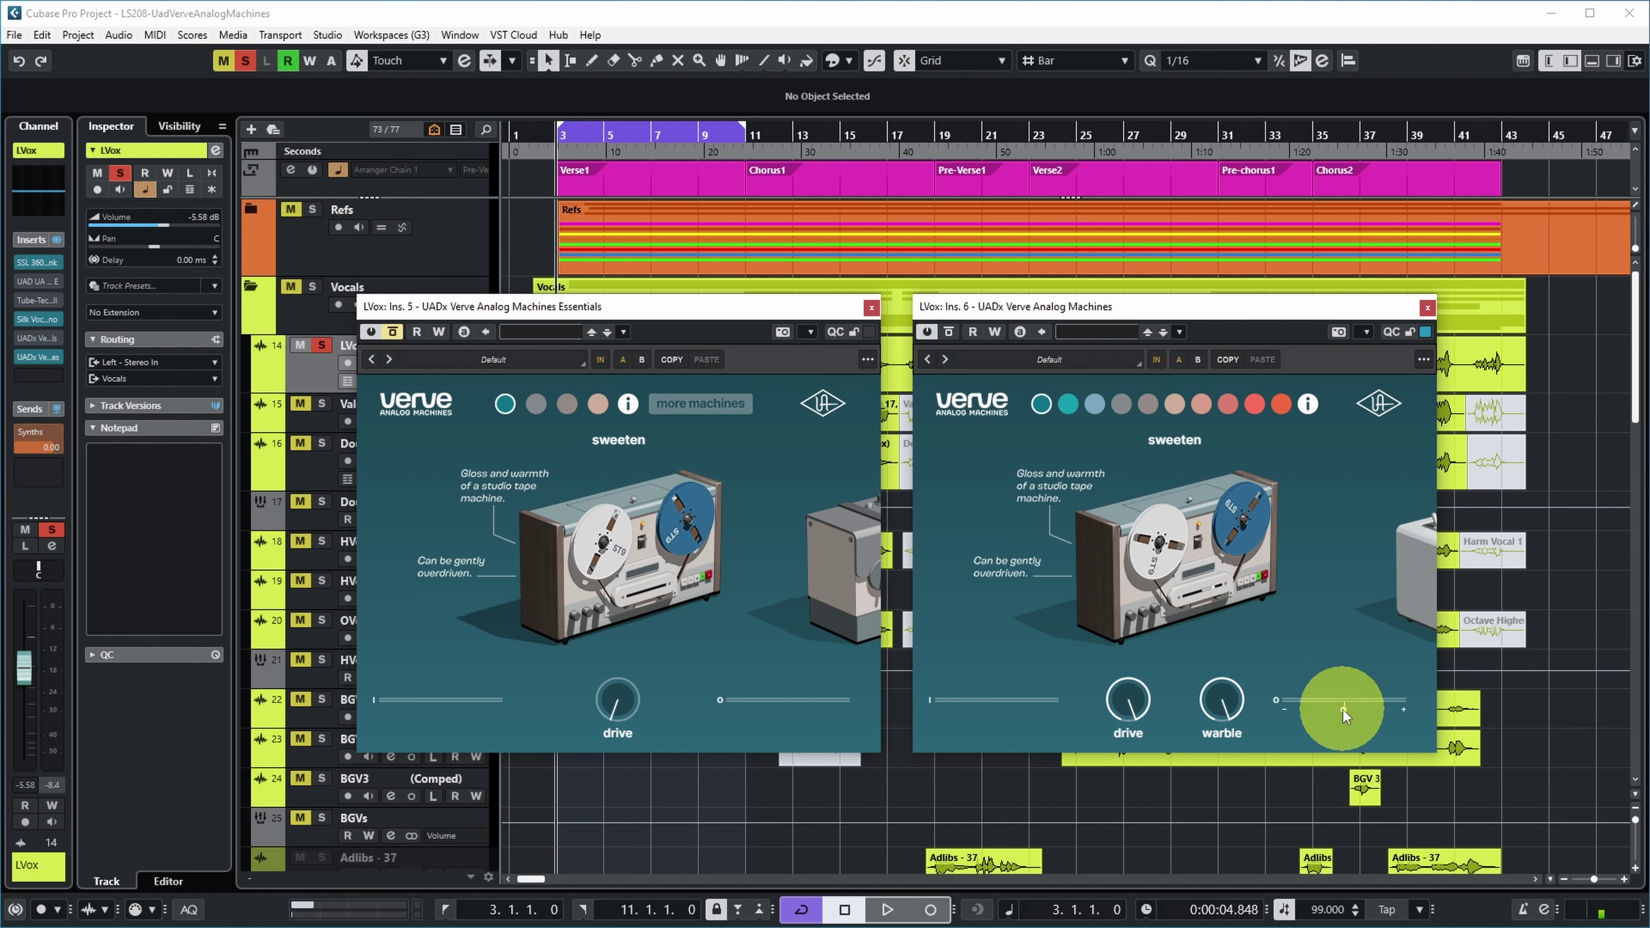
pyautogui.press('space')
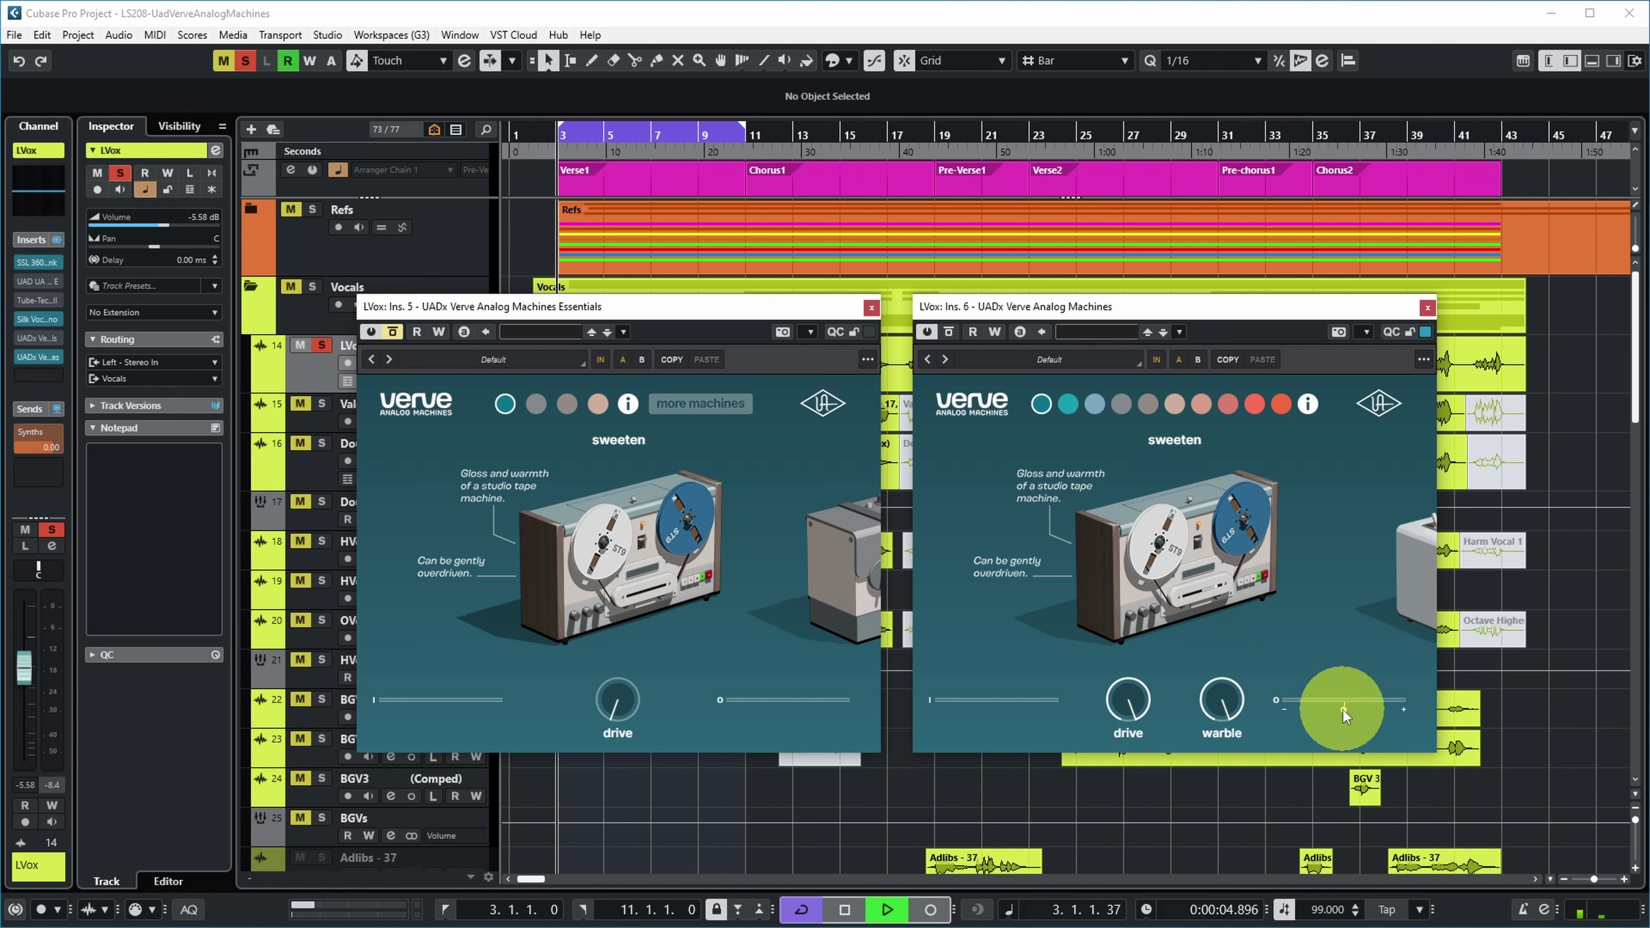
pyautogui.moveTo(1341, 709)
pyautogui.mouseDown()
pyautogui.moveTo(1310, 709)
pyautogui.moveTo(1334, 709)
pyautogui.mouseUp()
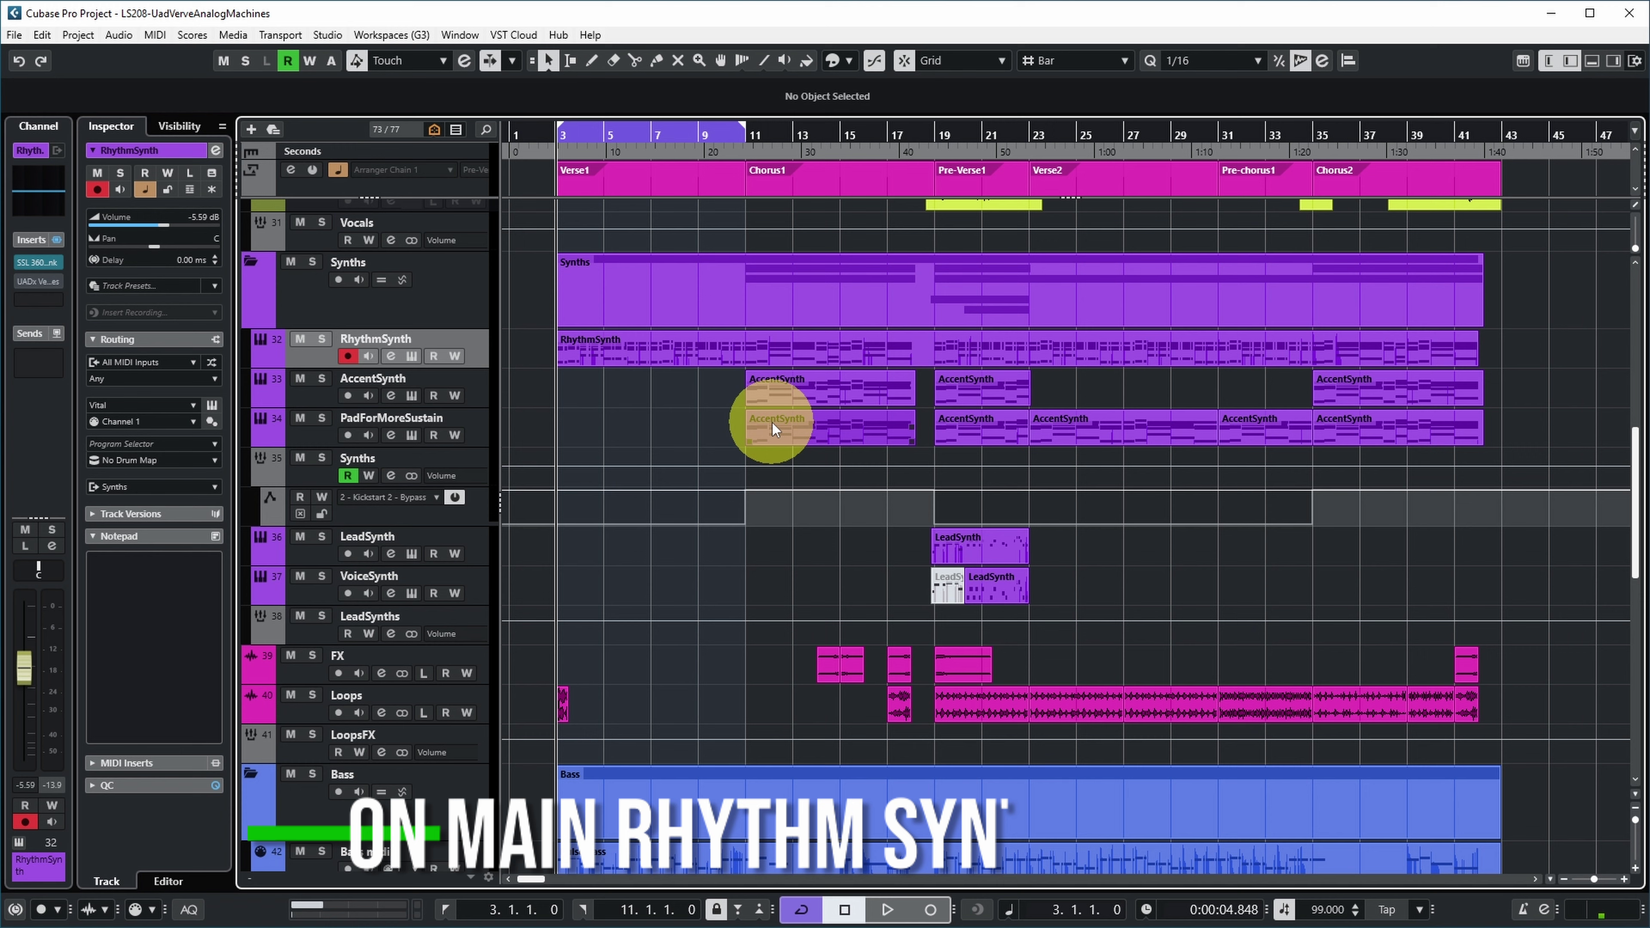
# - Solo and briefly play RhythmSynth, then open its UADx Verve insert in the Inspector
pyautogui.press('s')
pyautogui.press('space')
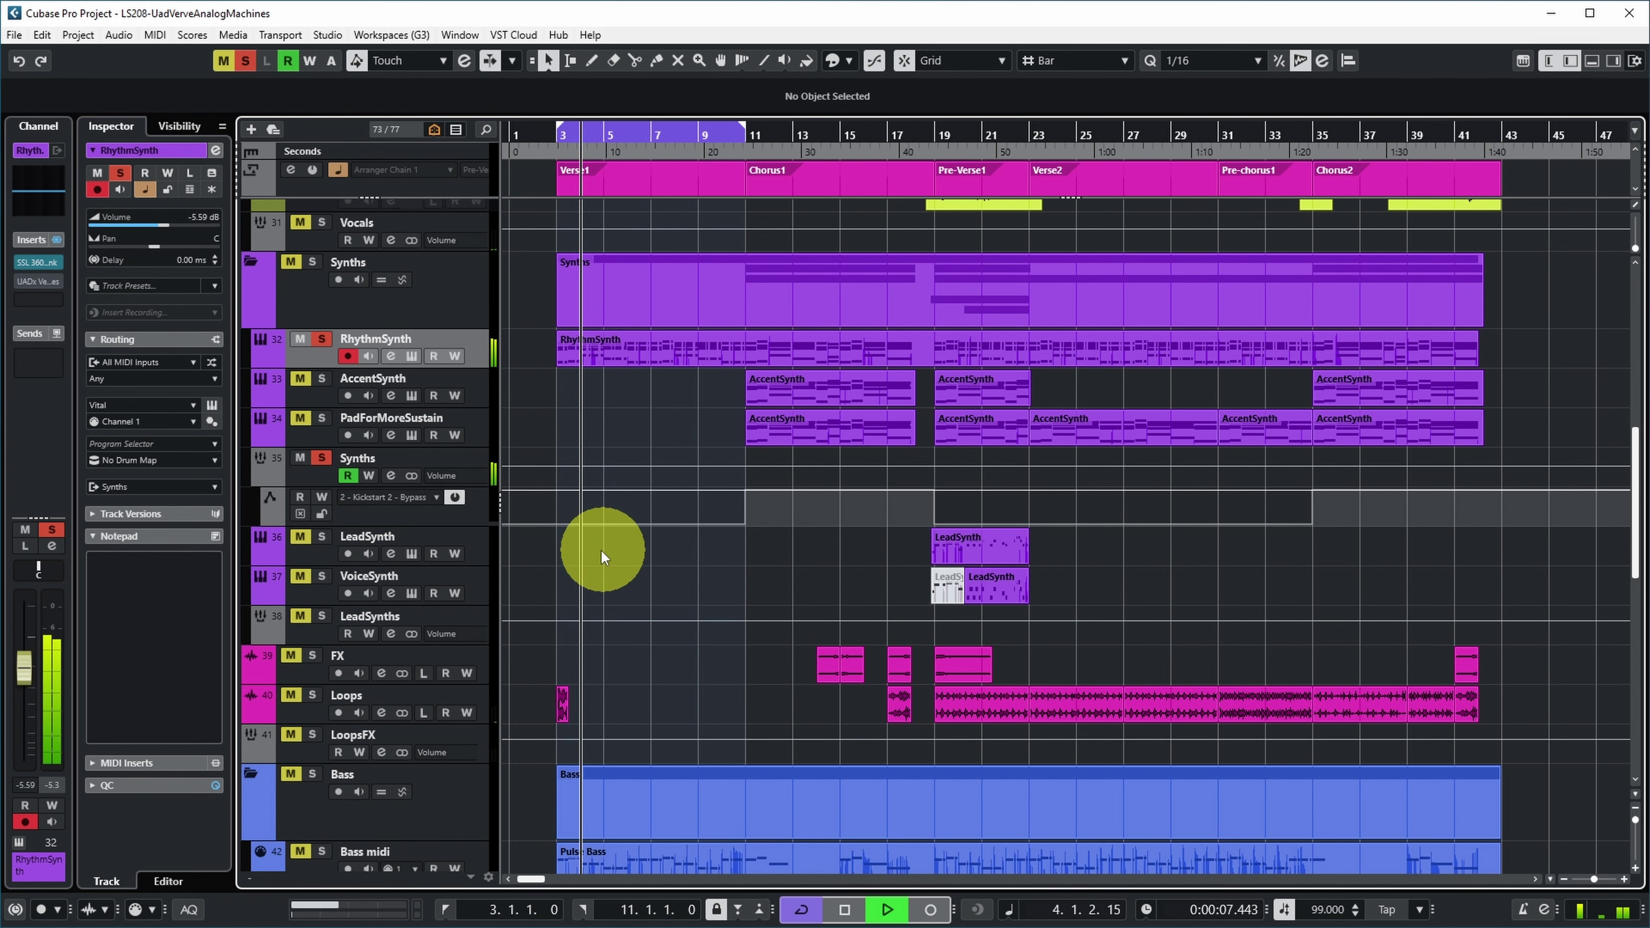
pyautogui.press('space')
pyautogui.click(211, 405)
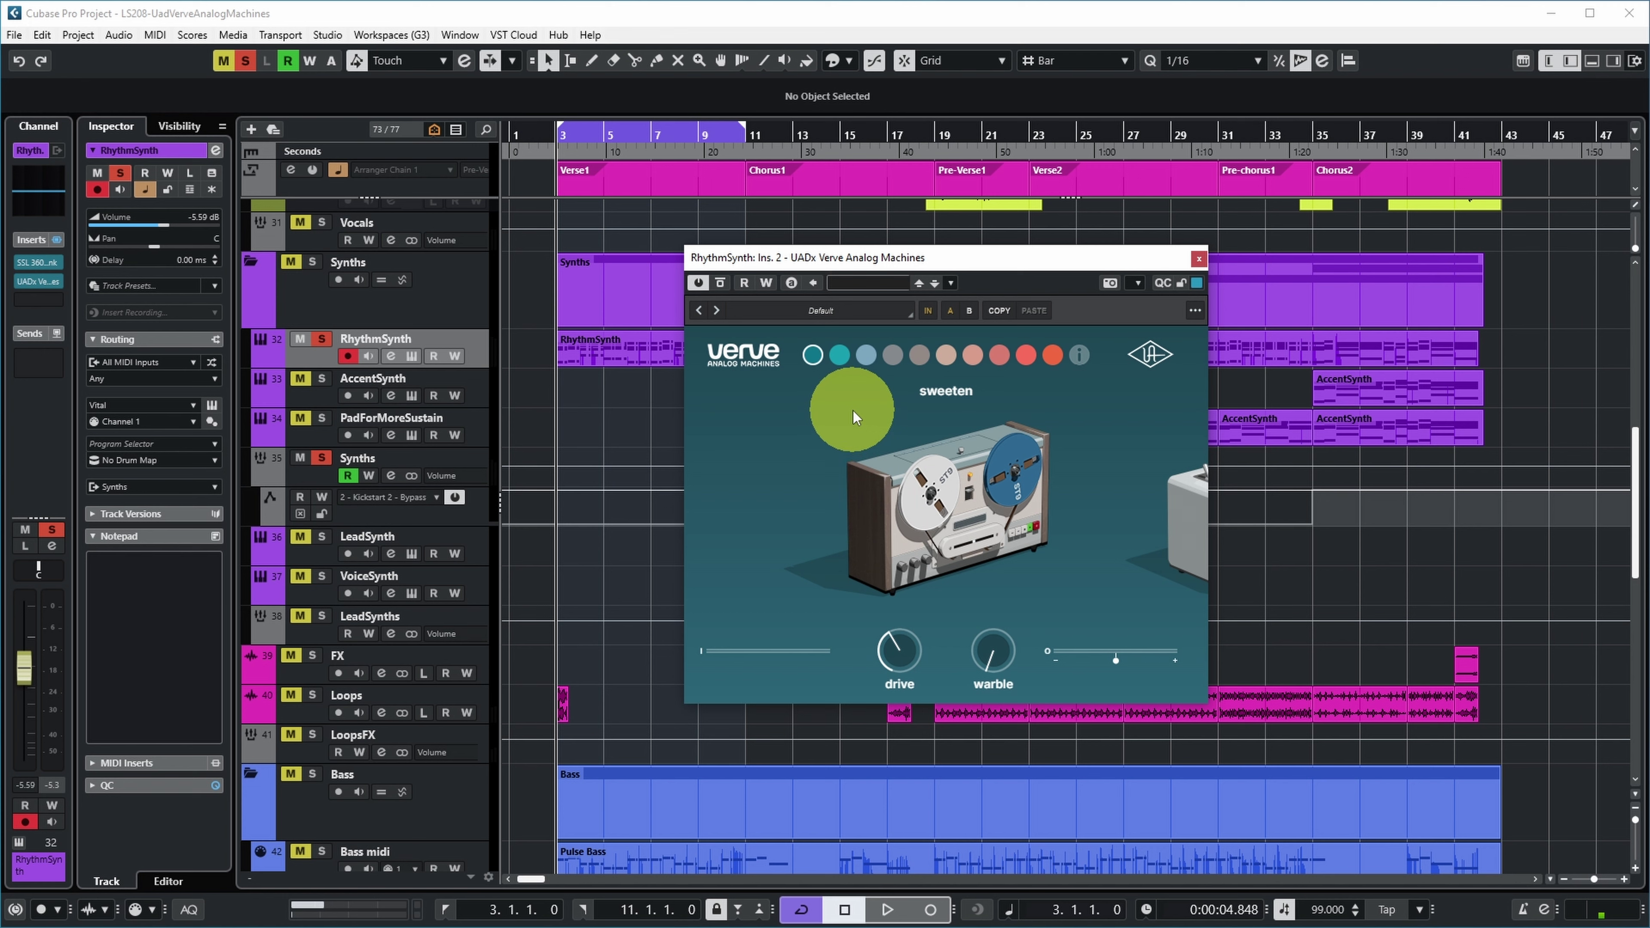
# - During playback, switch RhythmSynth's Verve to the glow machine with drive set to 73.0
pyautogui.press('space')
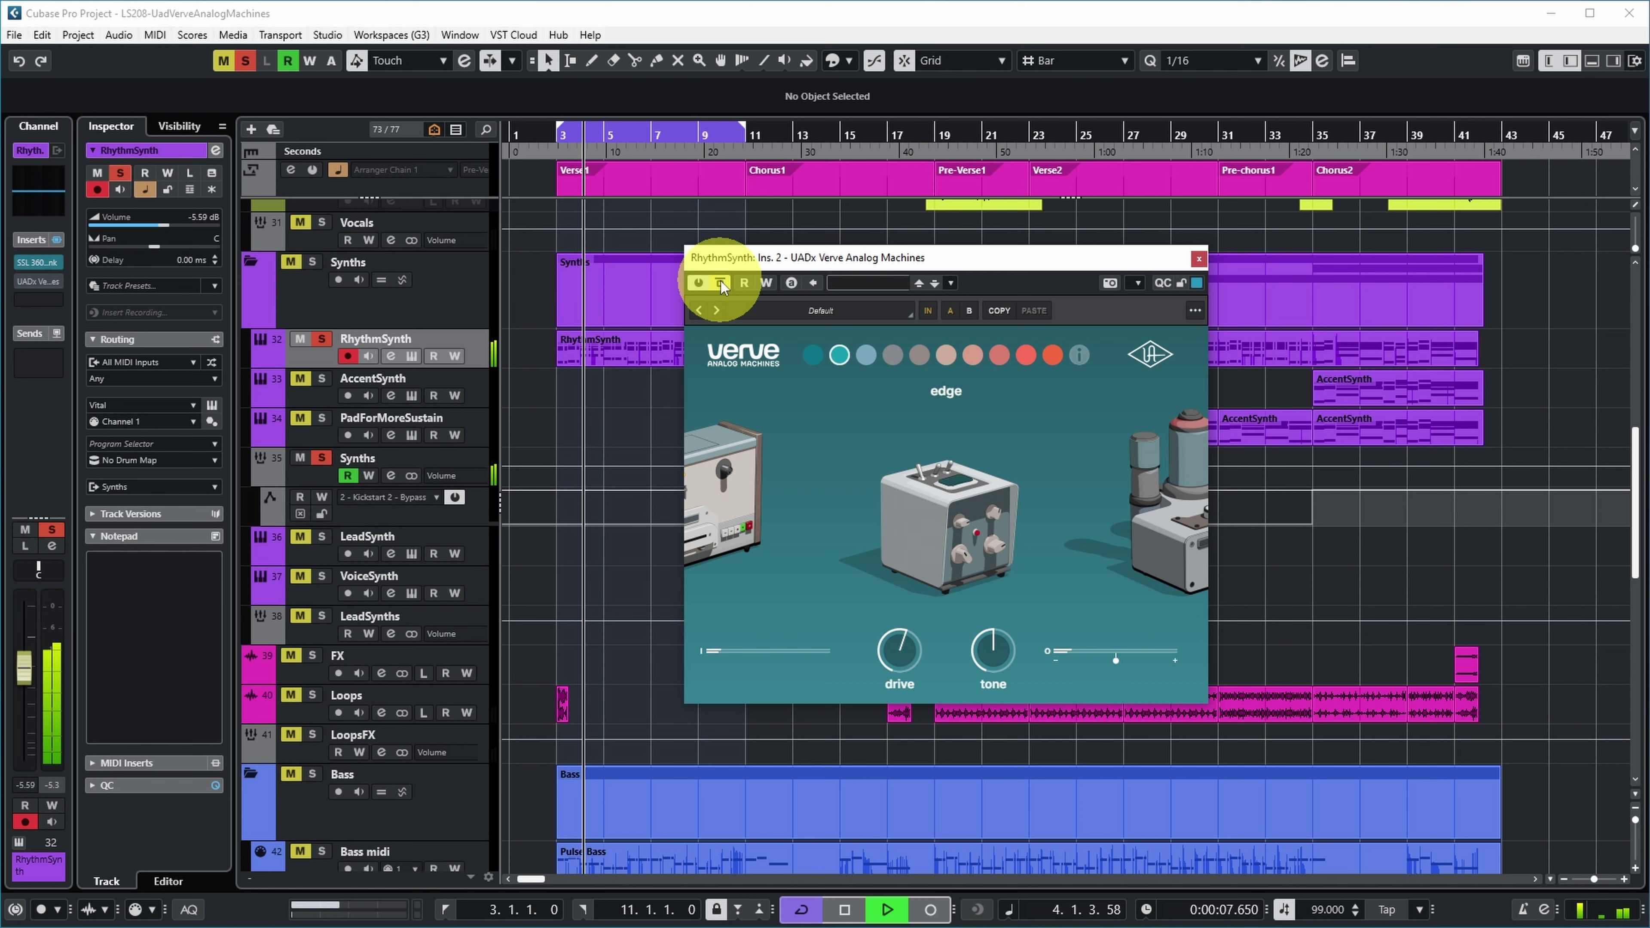
pyautogui.click(867, 359)
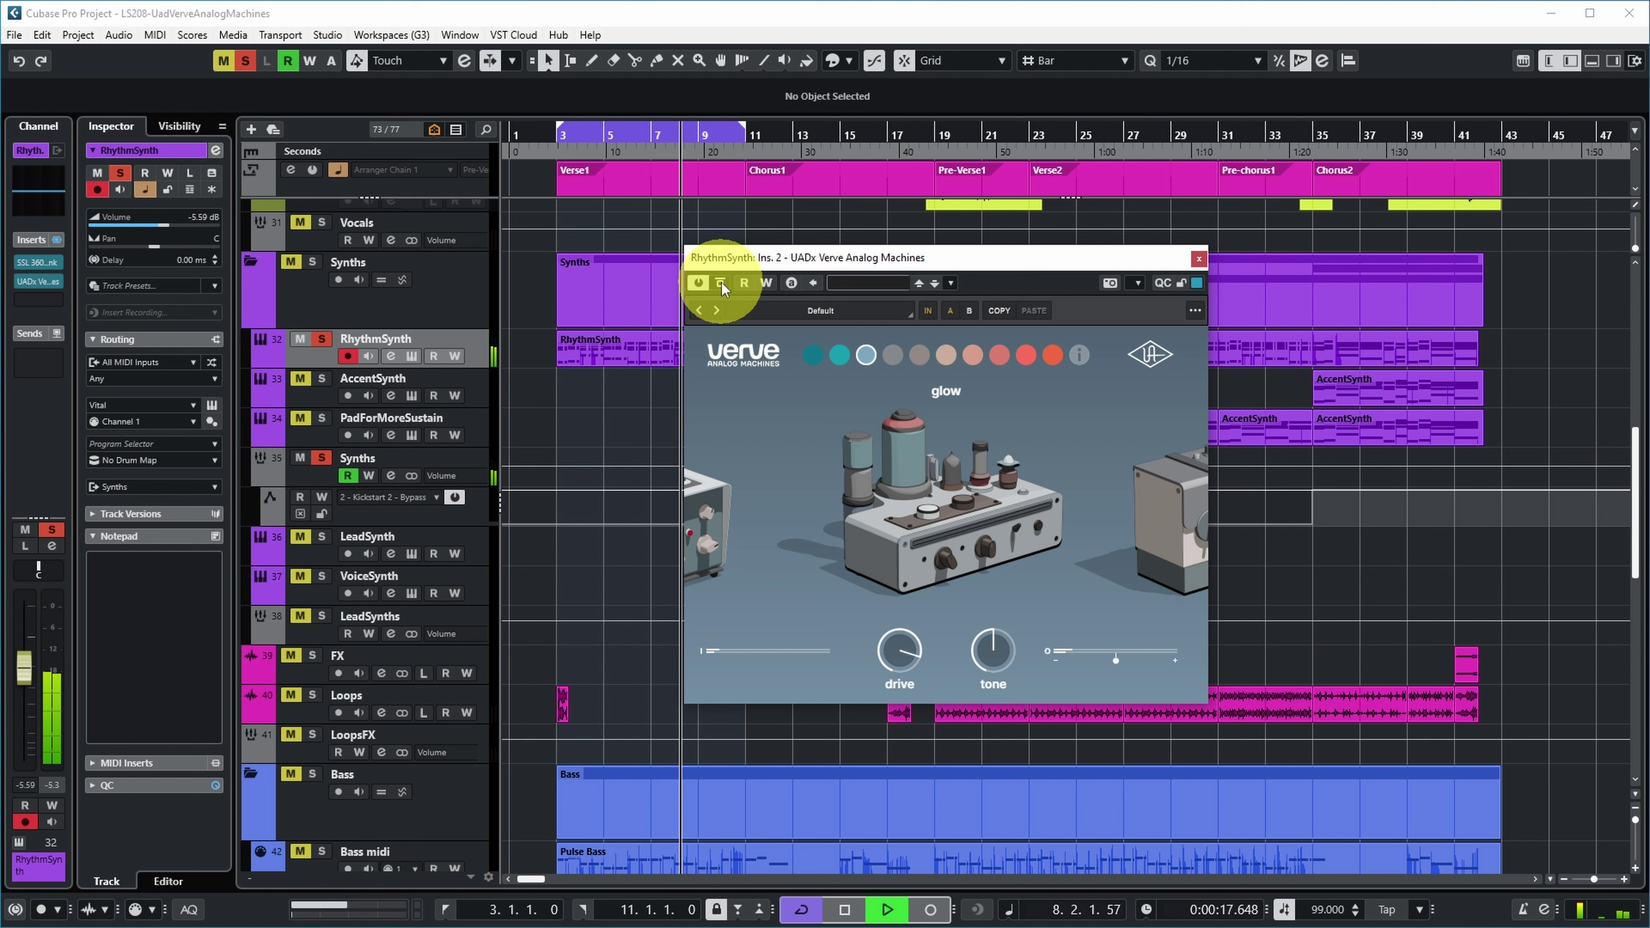
pyautogui.moveTo(933, 658)
pyautogui.mouseDown()
pyautogui.moveTo(908, 656)
pyautogui.moveTo(926, 667)
pyautogui.mouseUp()
pyautogui.press('space')
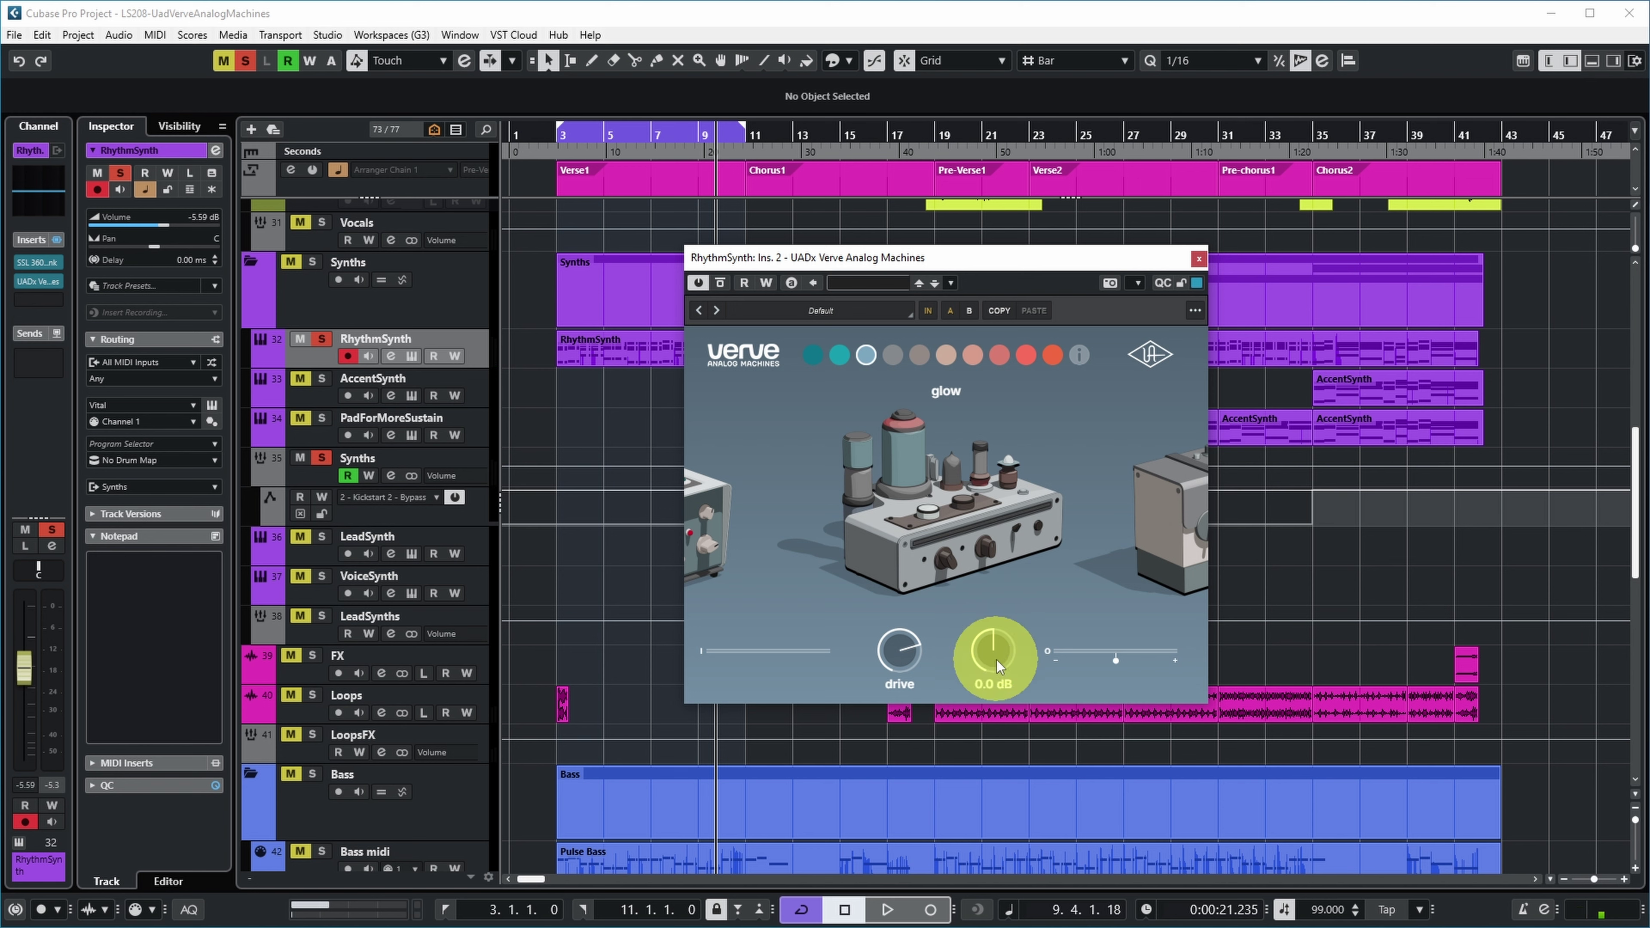
# - Raise the glow machine's tone to 16 dB while the rhythm synth plays
pyautogui.press('space')
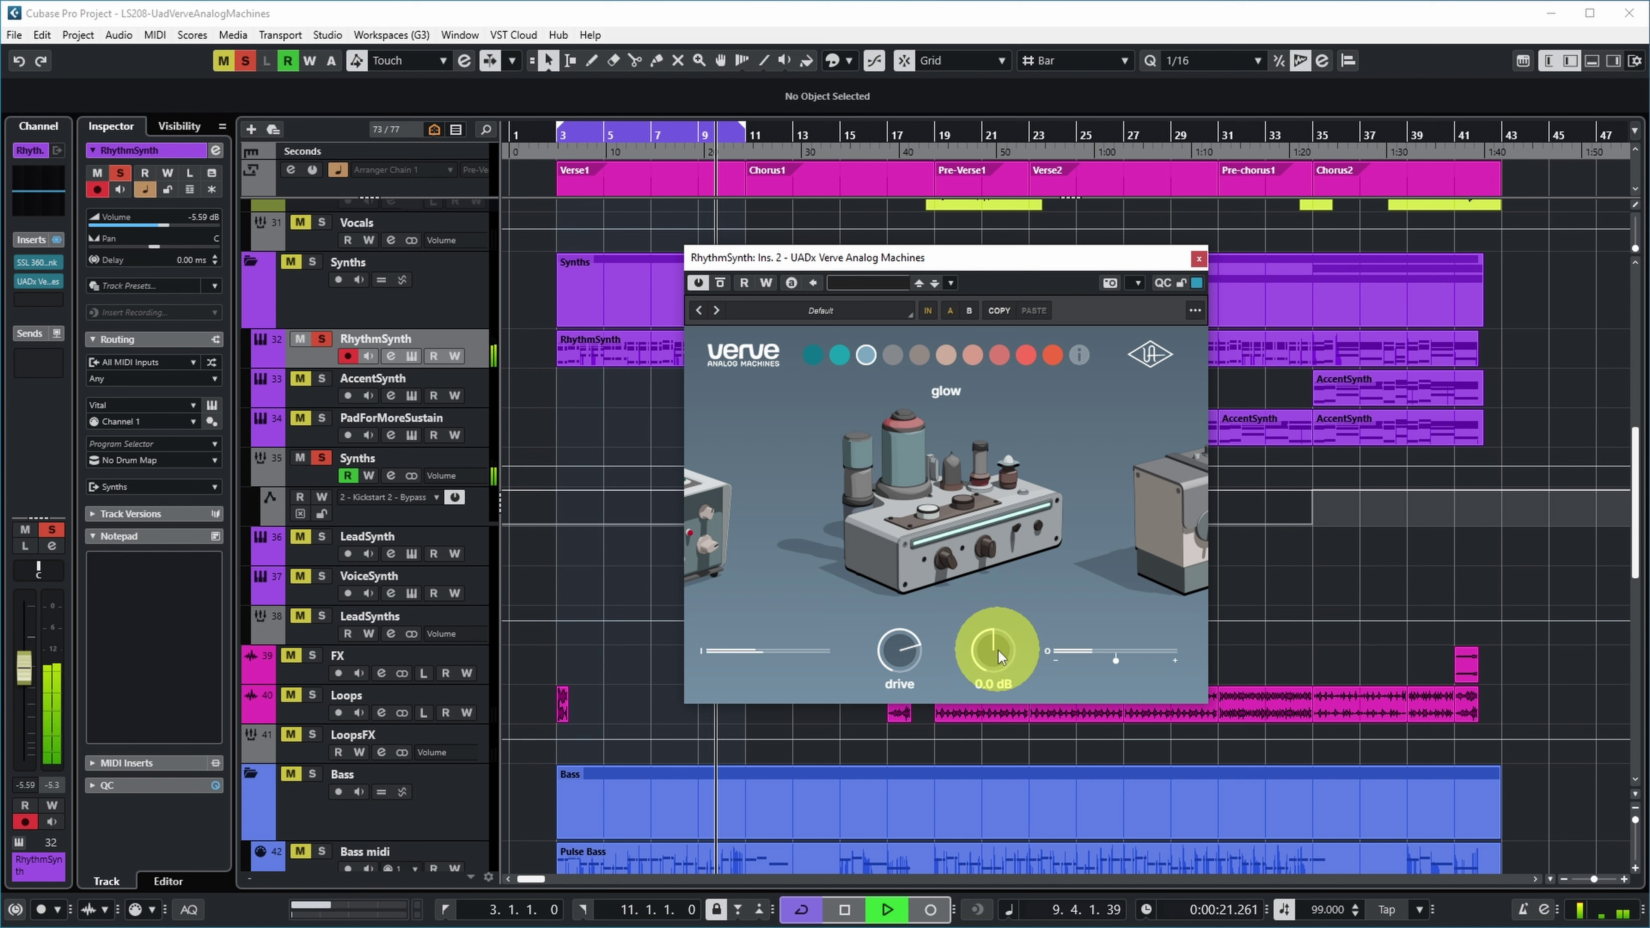
pyautogui.moveTo(1002, 731); pyautogui.dragTo(1005, 650)
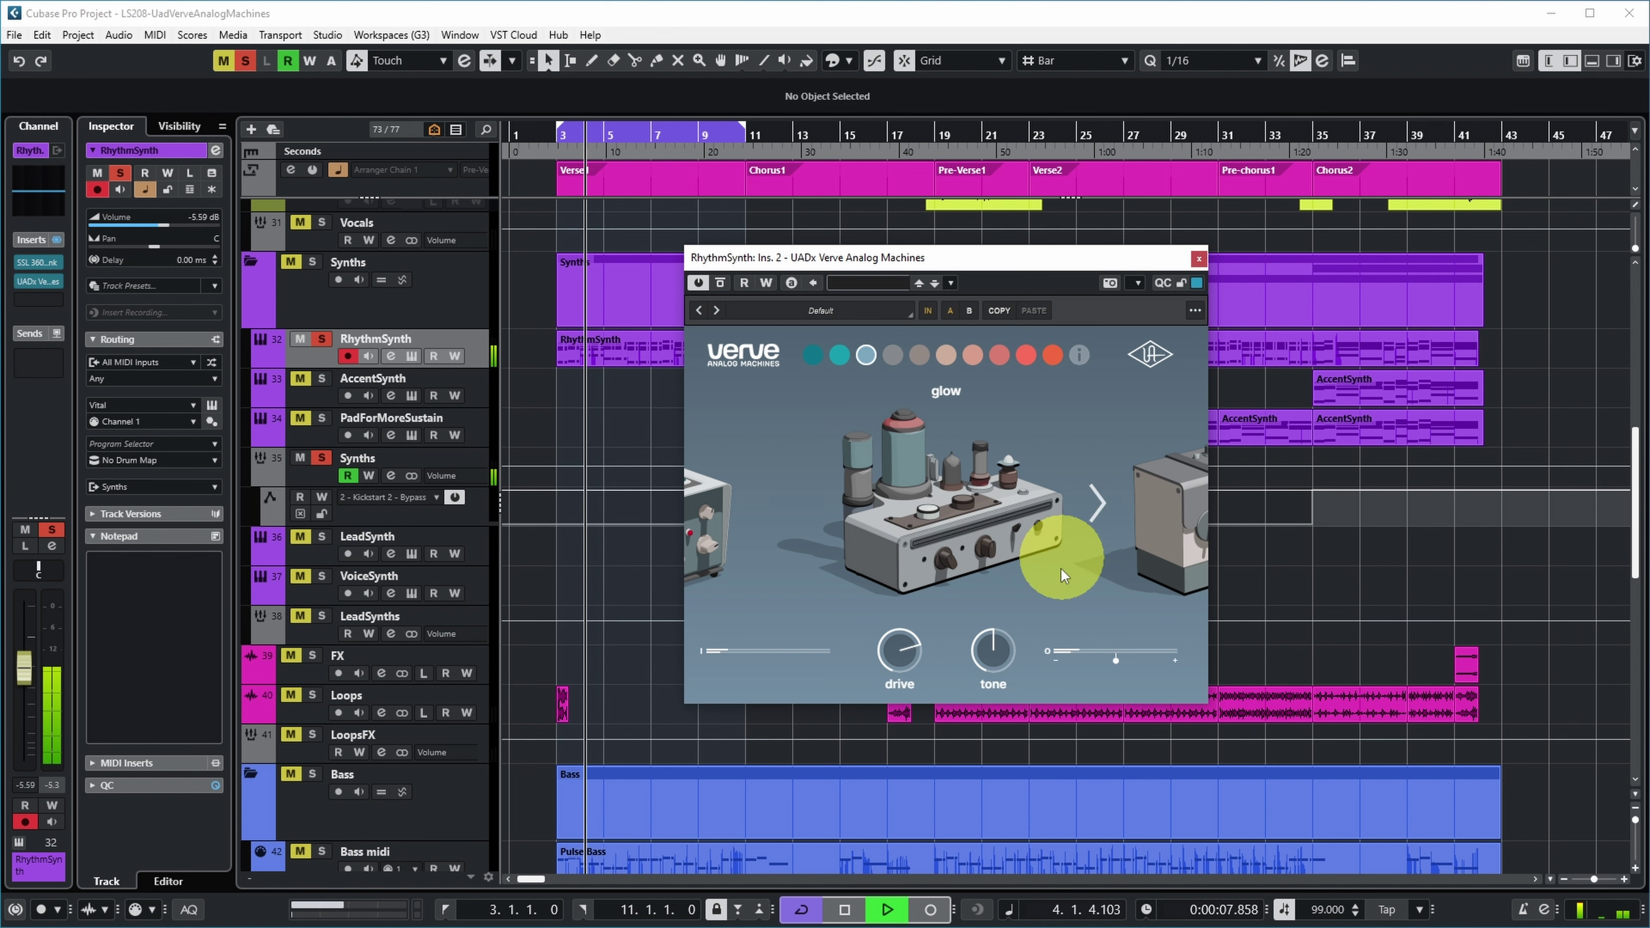
pyautogui.press('space')
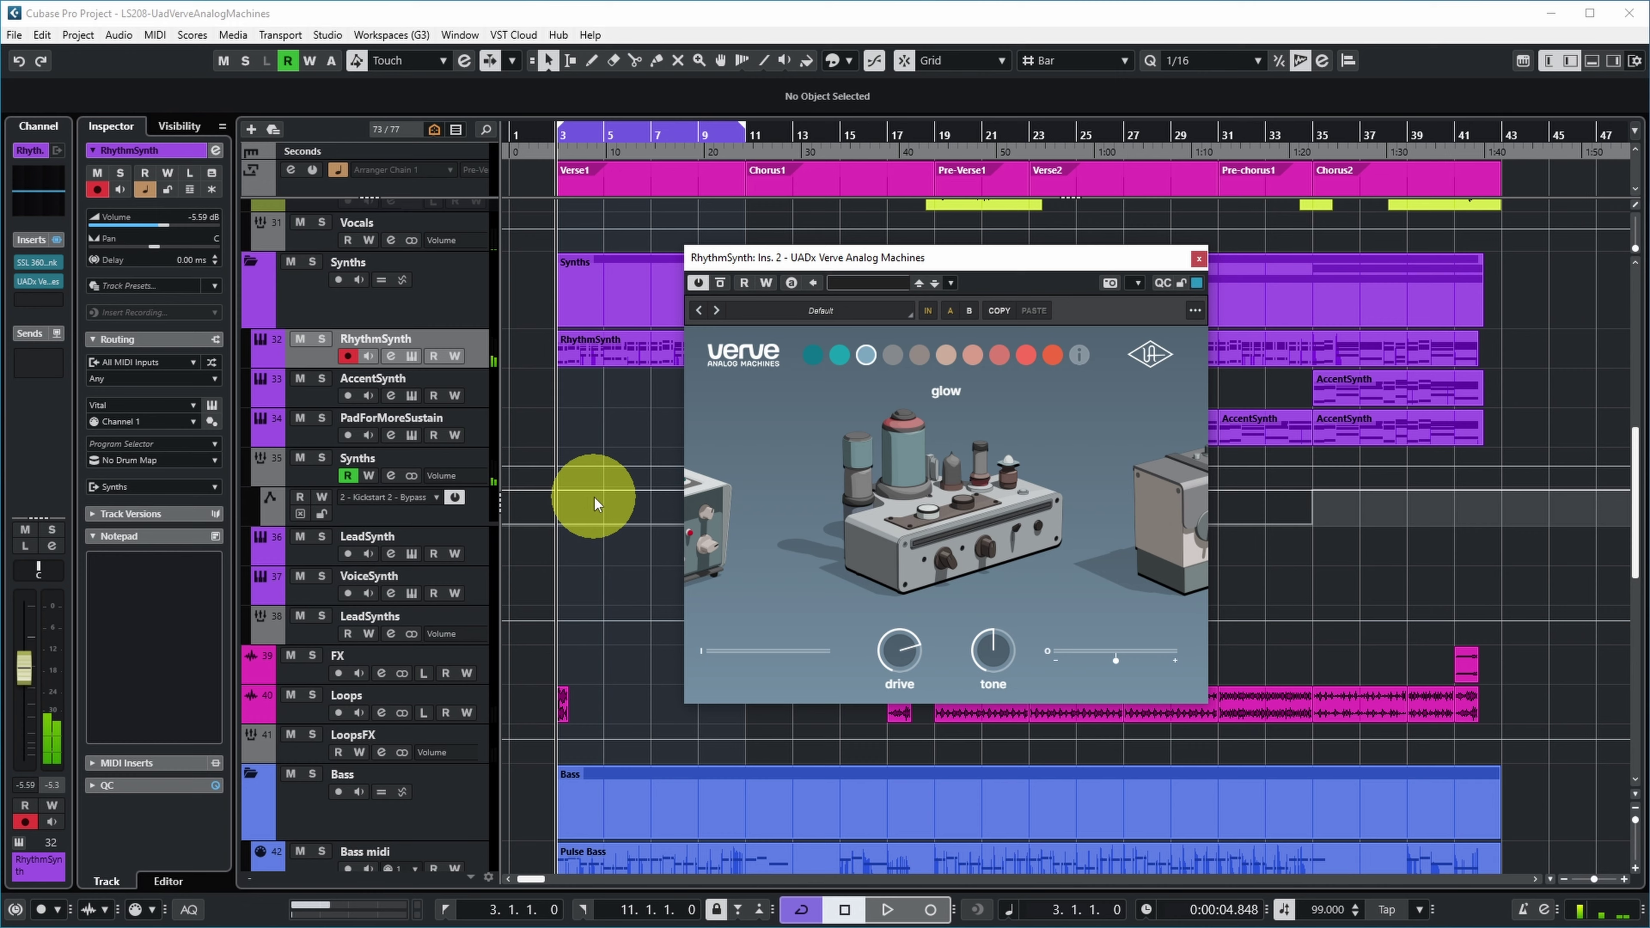
# - Mute the Vocals folder track
pyautogui.scroll(10, 562, 455)
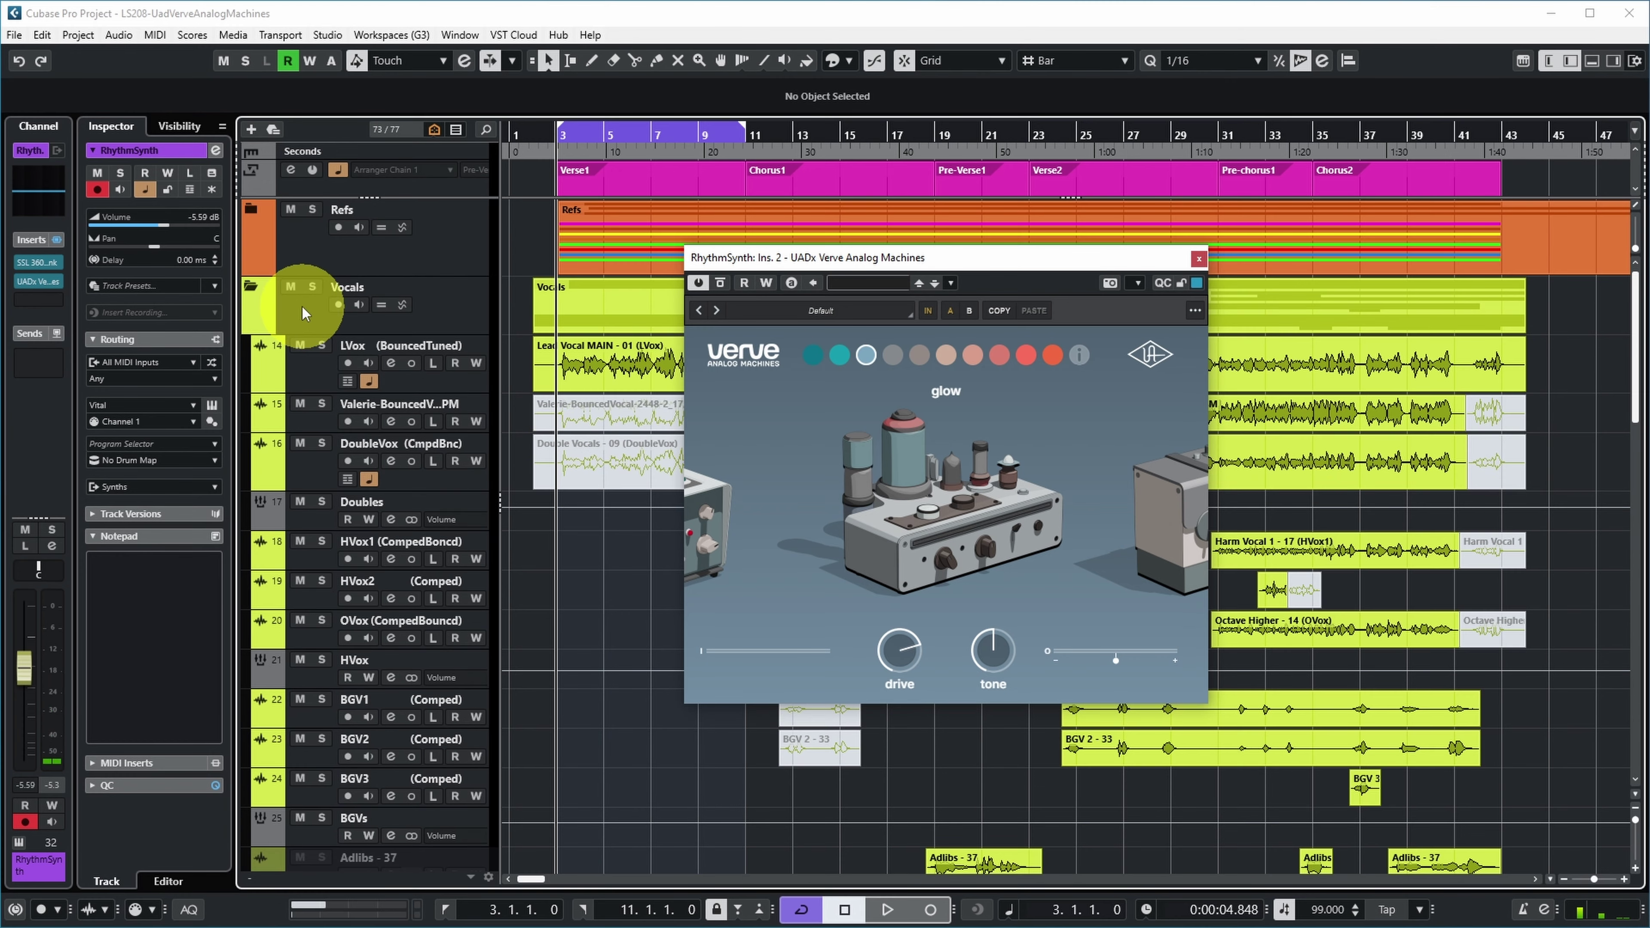
pyautogui.click(291, 289)
pyautogui.scroll(-10, 510, 299)
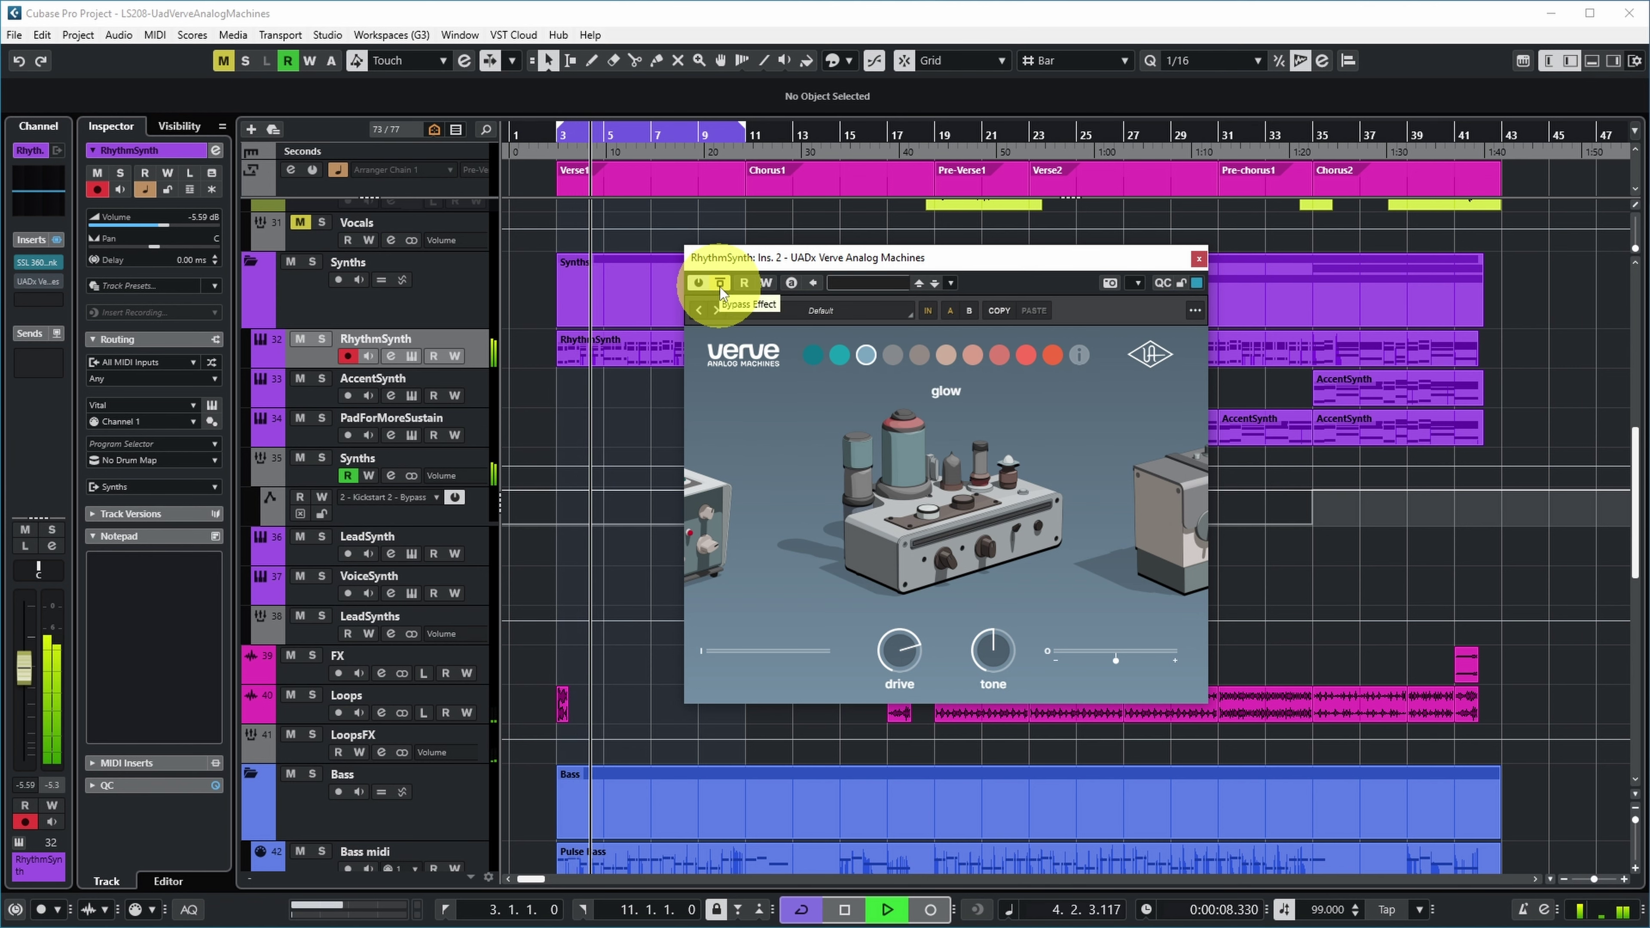
# - Bypass RhythmSynth's Verve to hear the dry synth, then re-enable it
pyautogui.moveTo(765, 441)
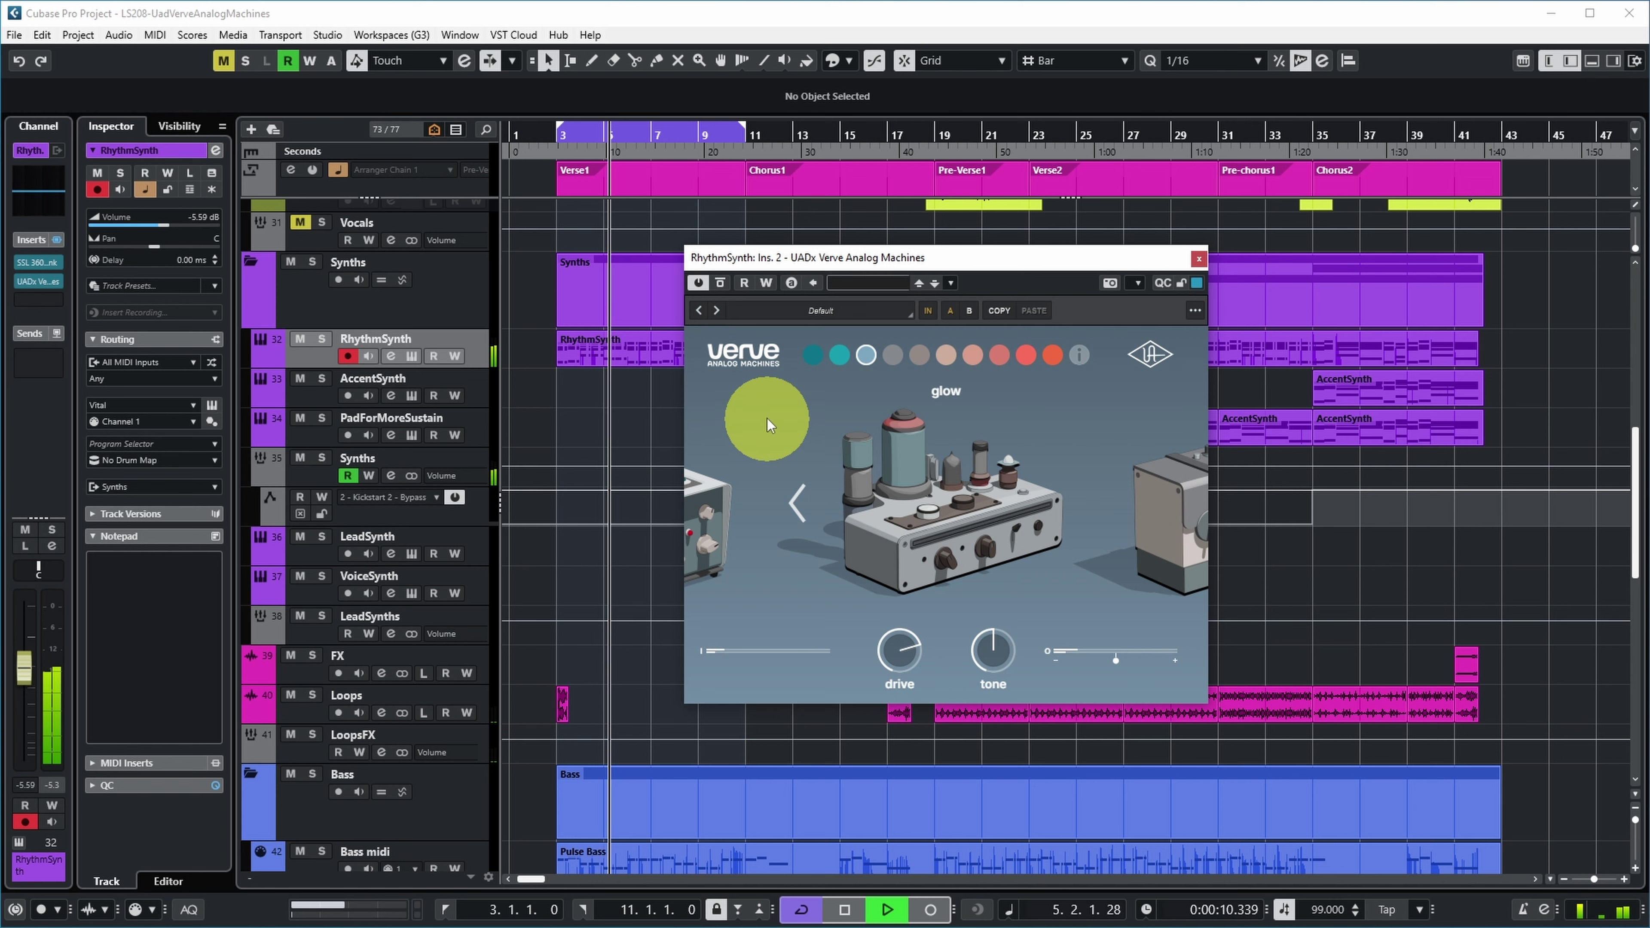
pyautogui.click(719, 286)
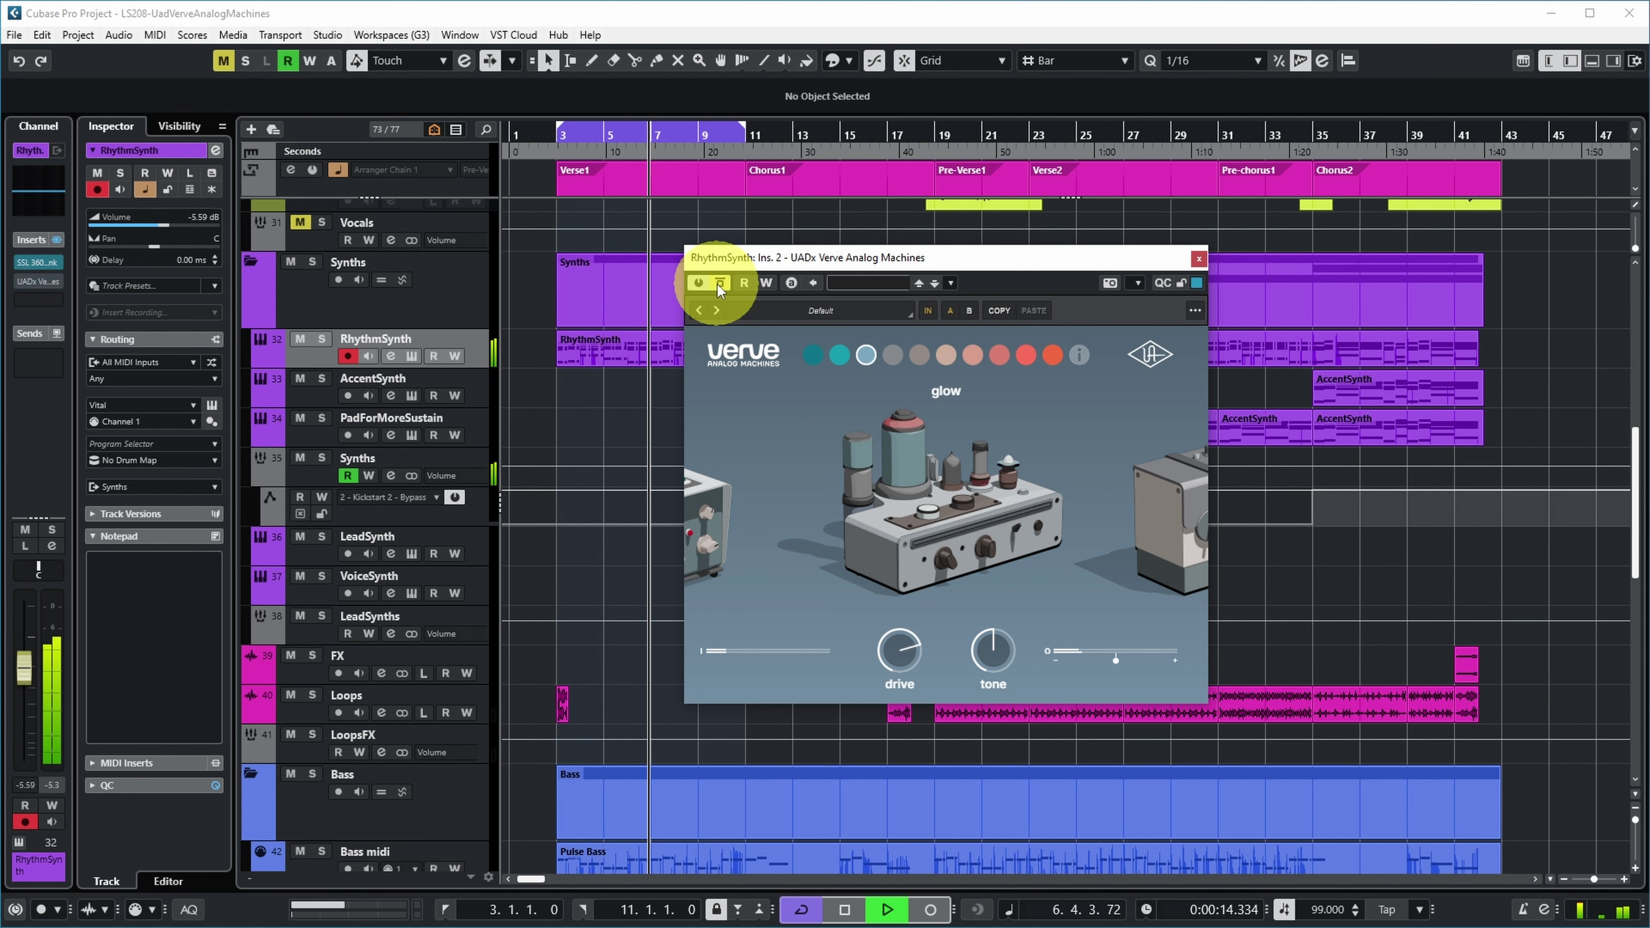
pyautogui.click(717, 284)
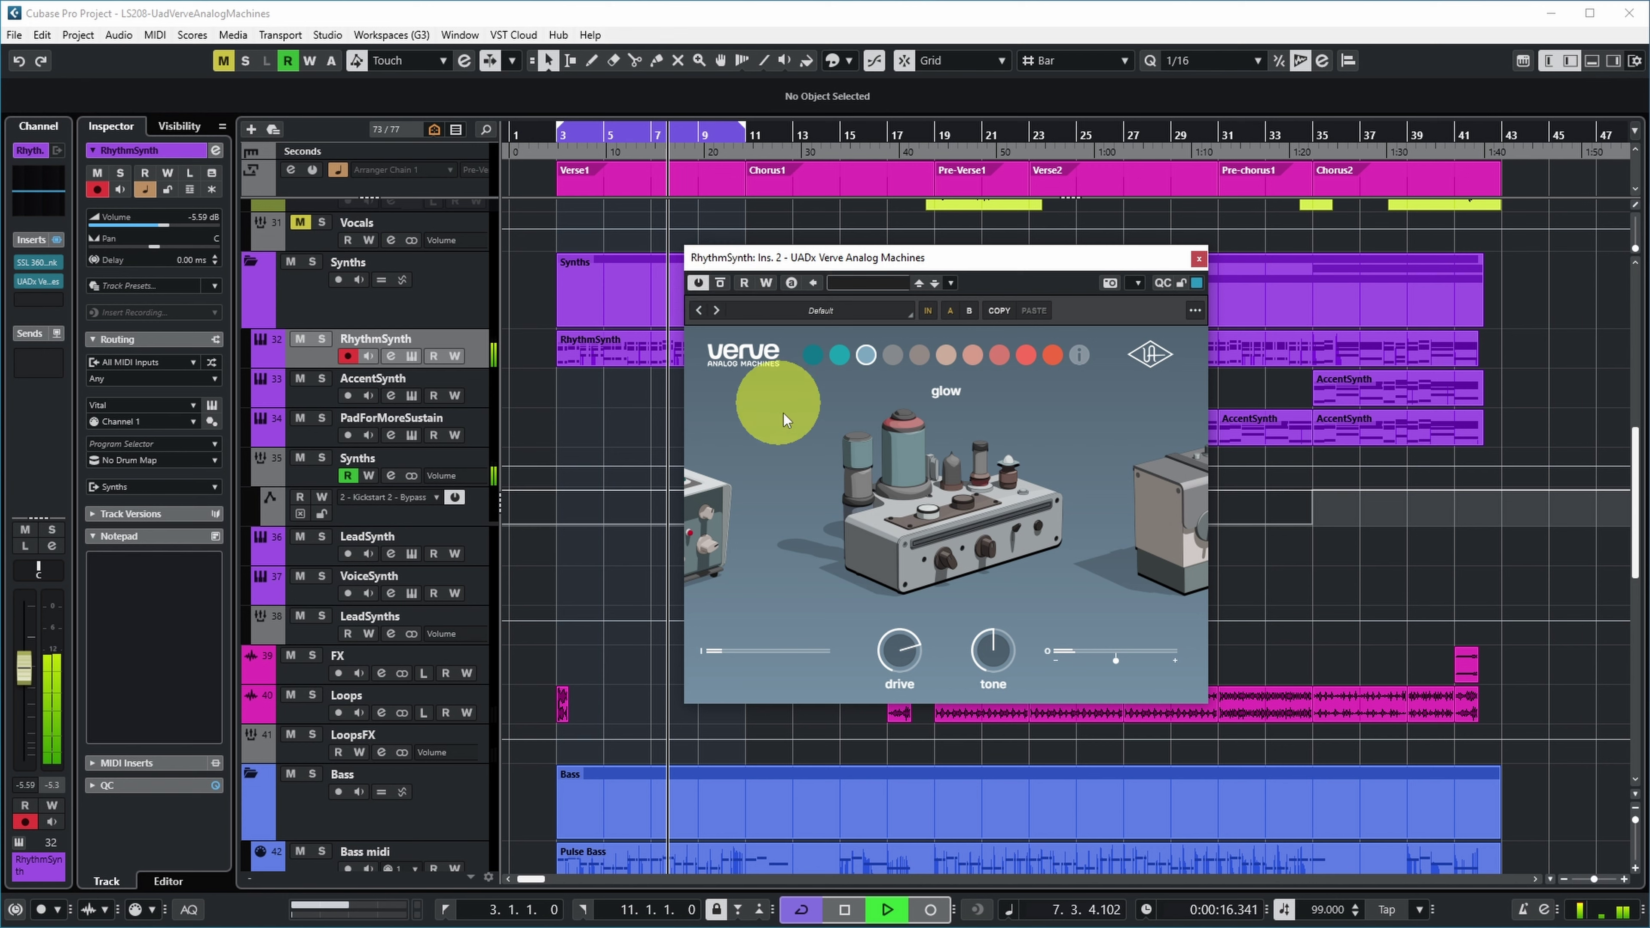
pyautogui.moveTo(791, 440)
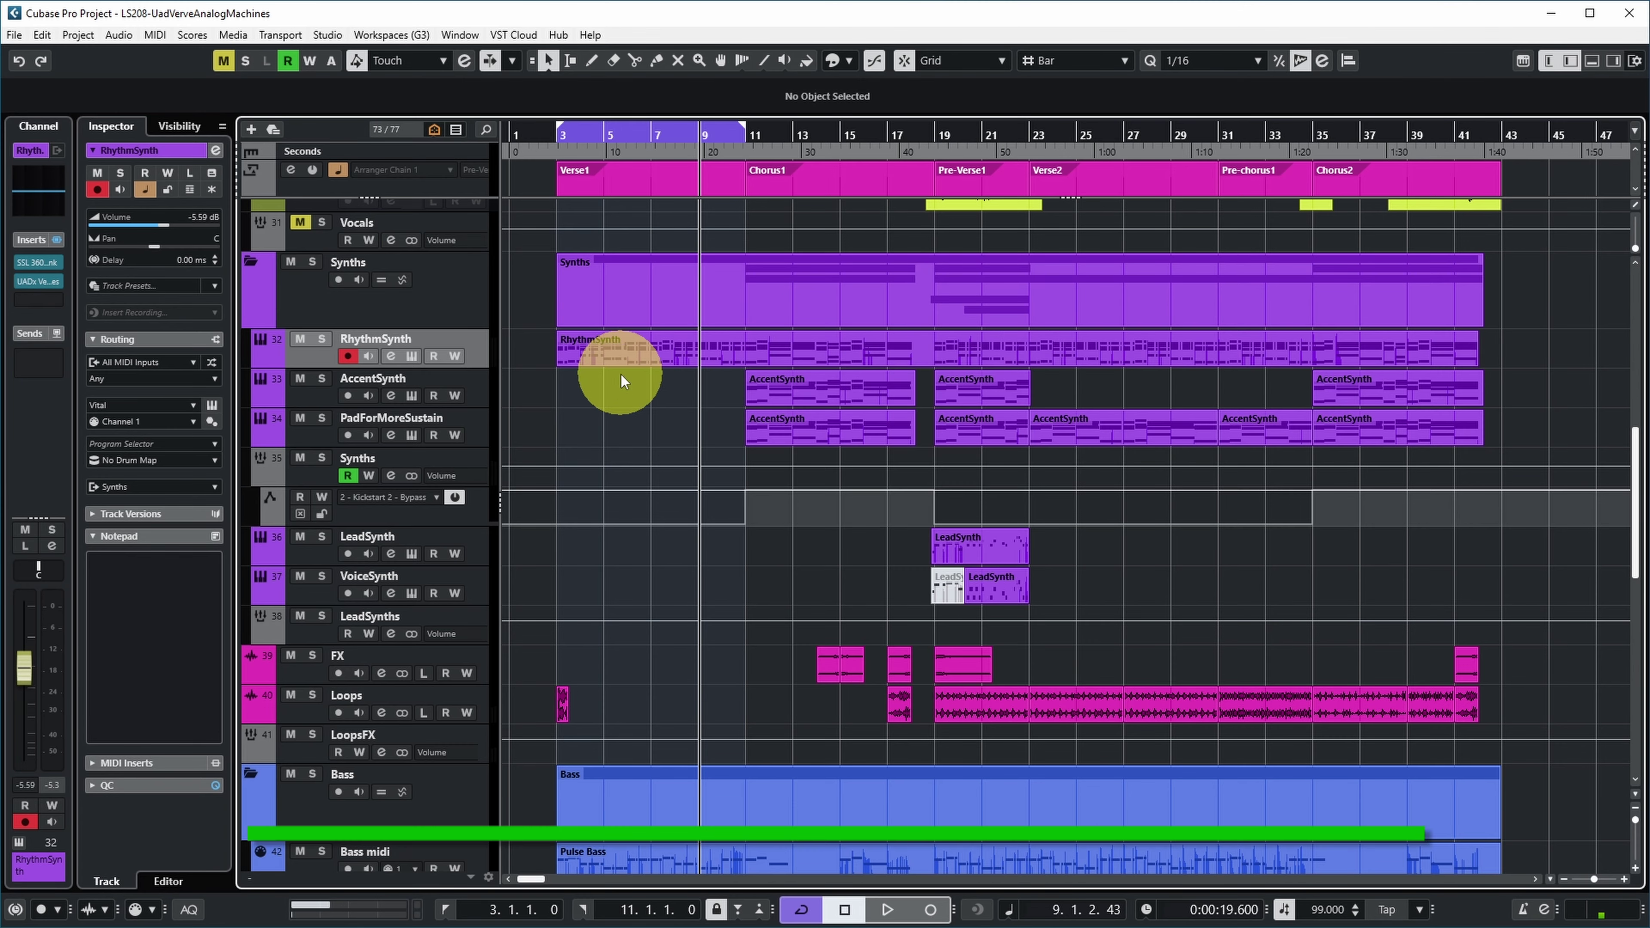
# - Select the LeadSynth part around bars 18–23, play it, and toggle the track's solo to end soloed
pyautogui.scroll(-3, 620, 385)
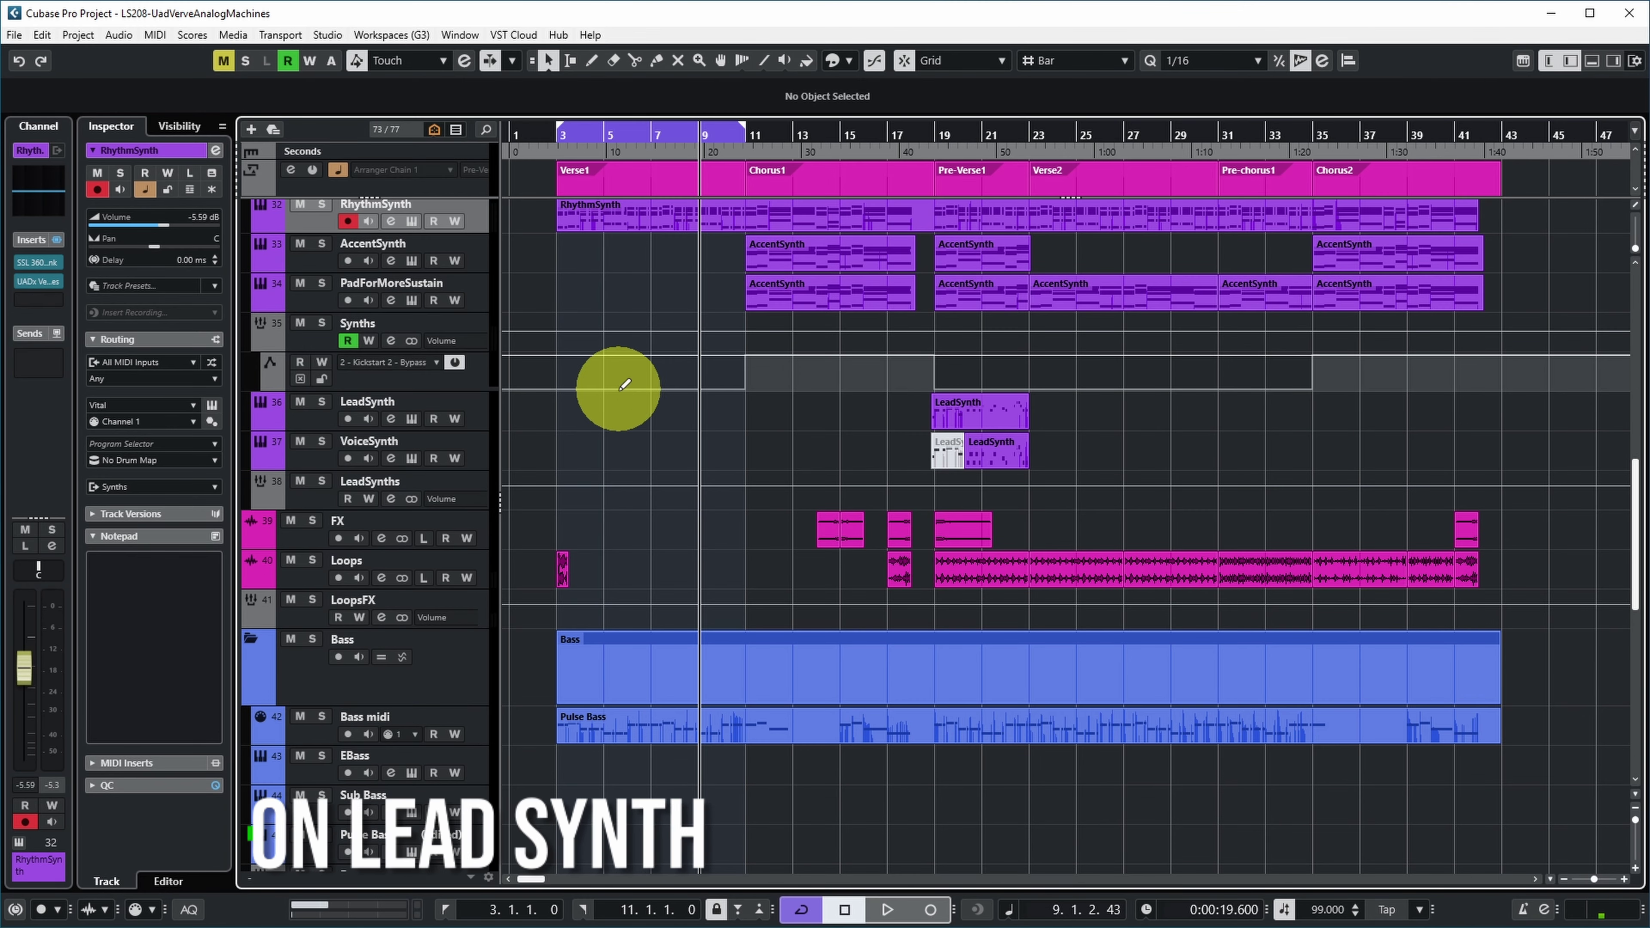
pyautogui.click(307, 423)
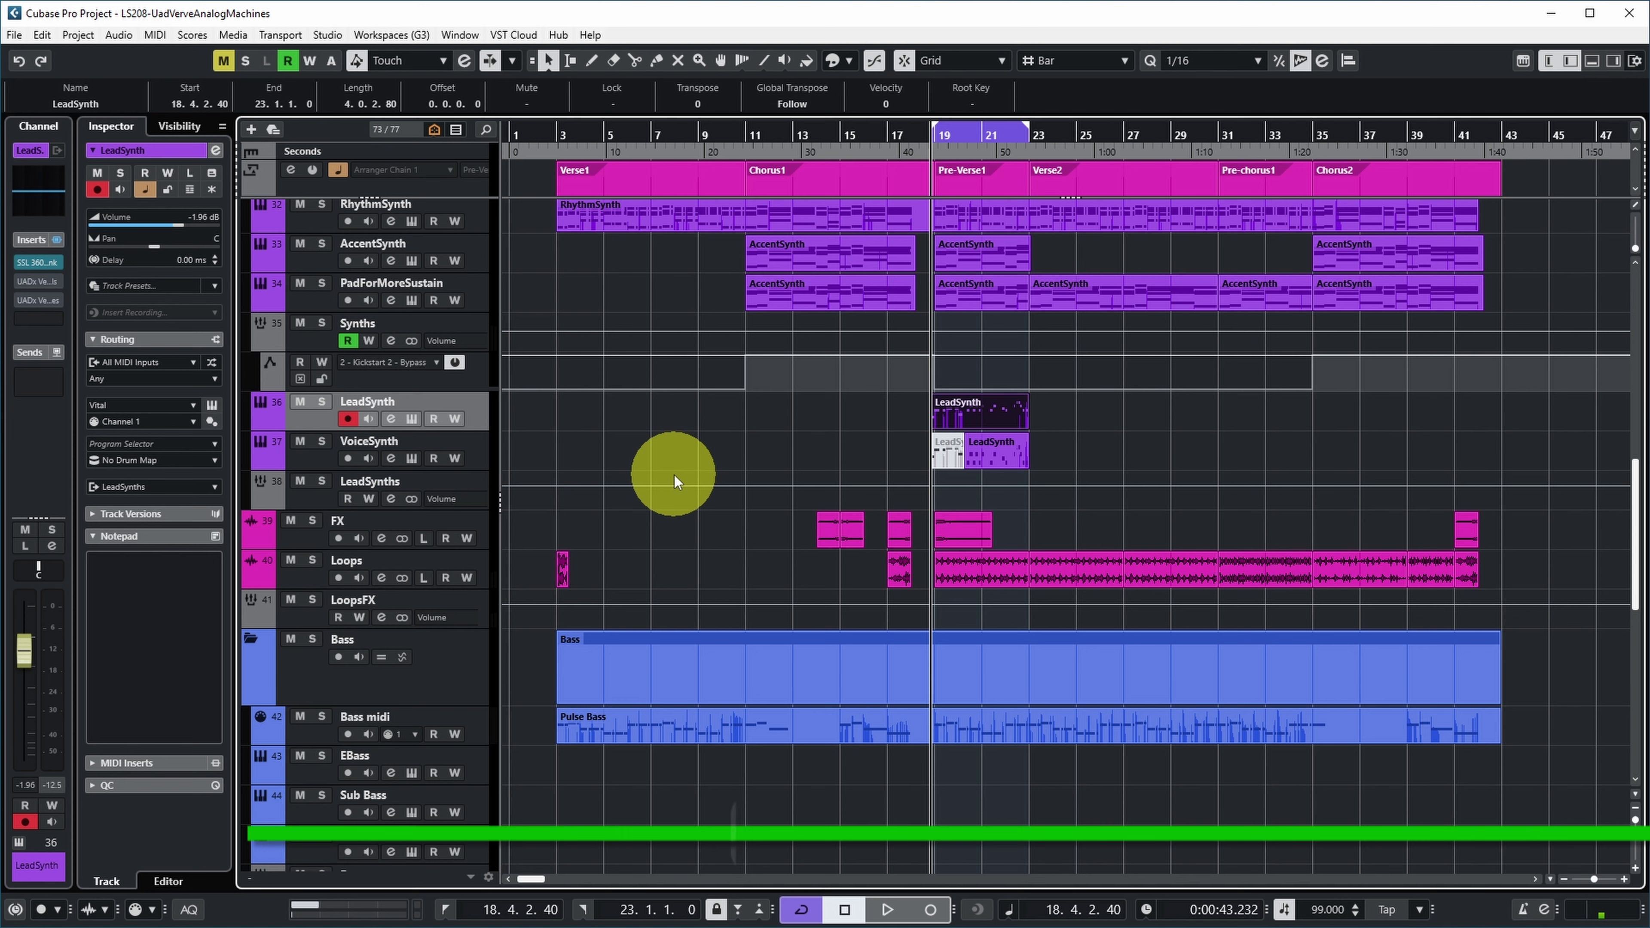
pyautogui.press('space')
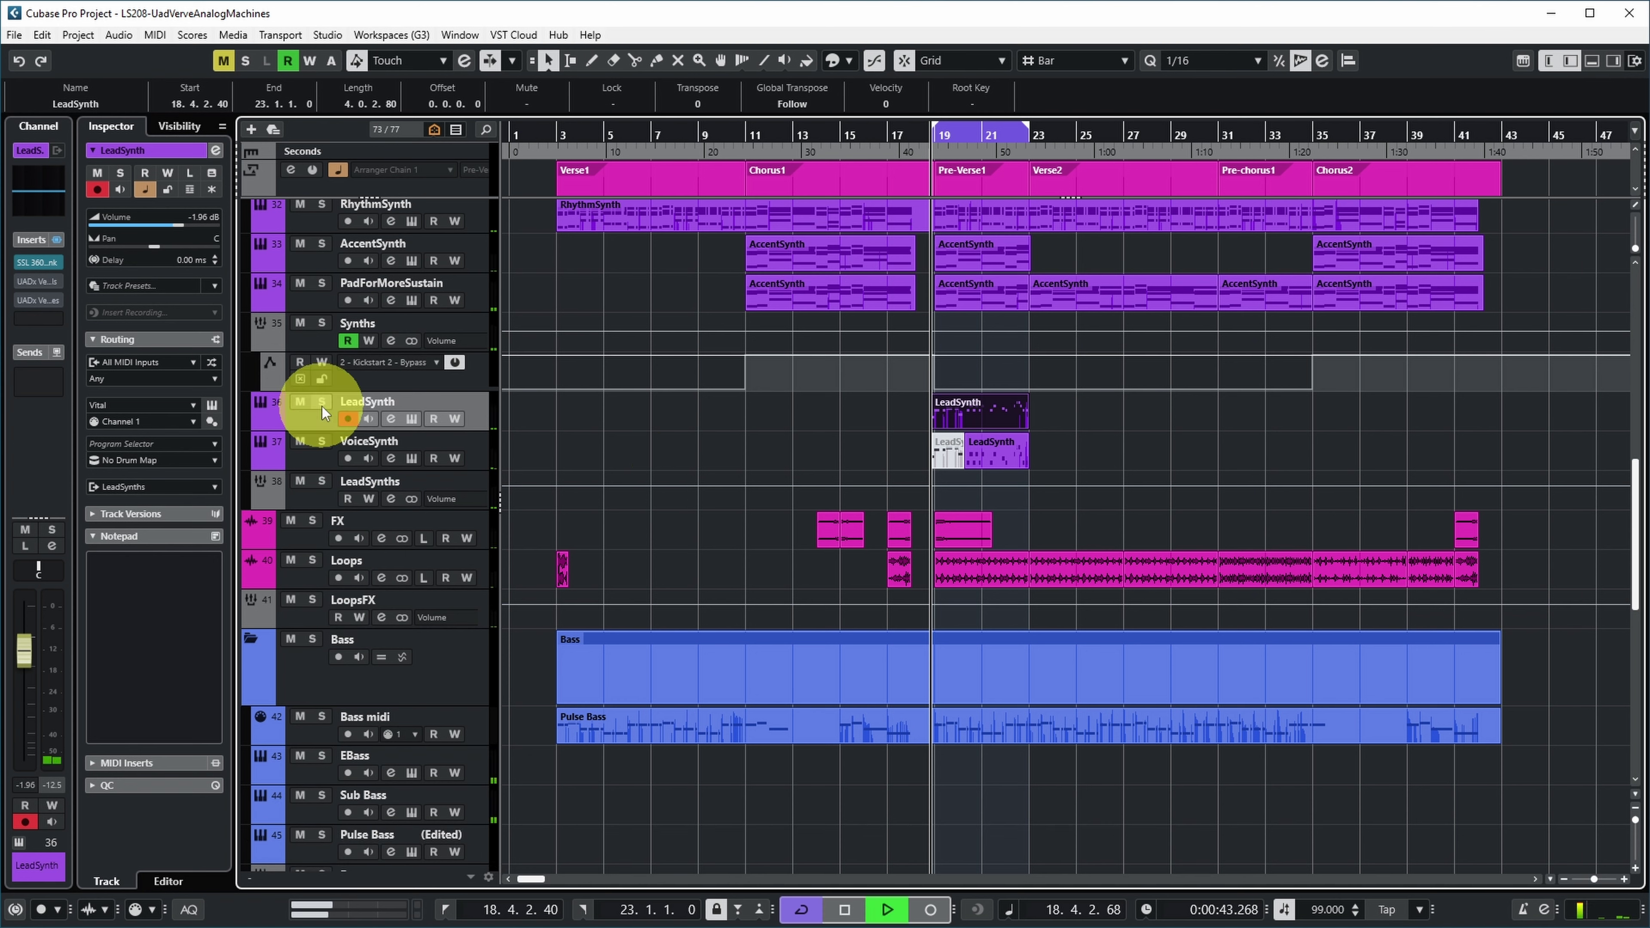
pyautogui.click(322, 403)
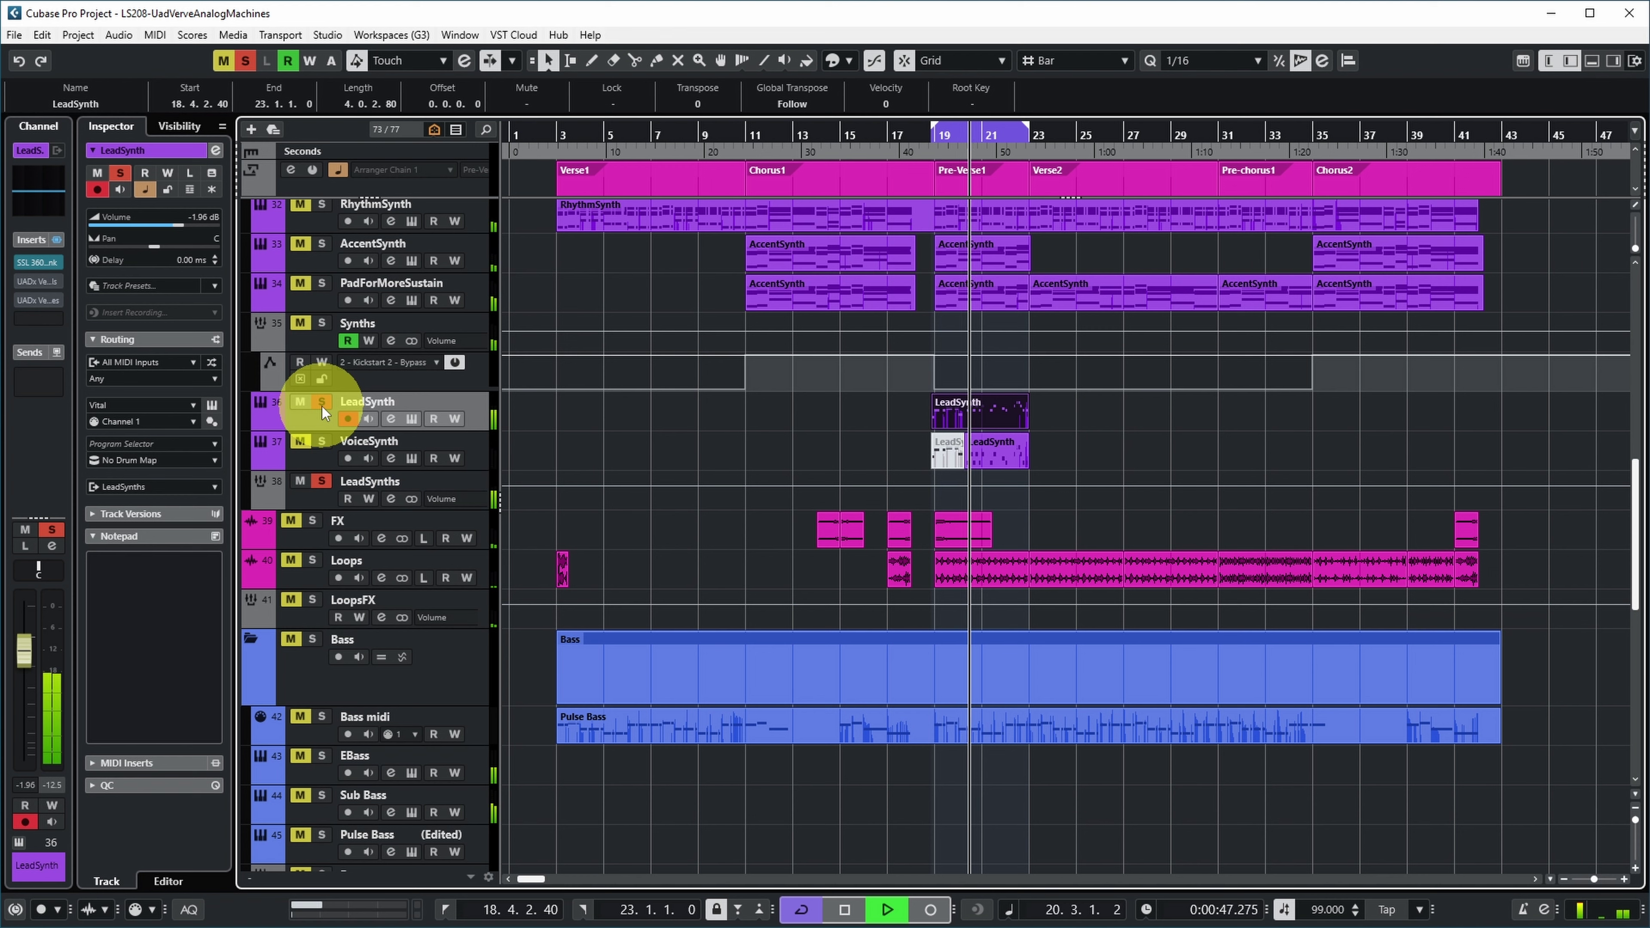
pyautogui.click(322, 404)
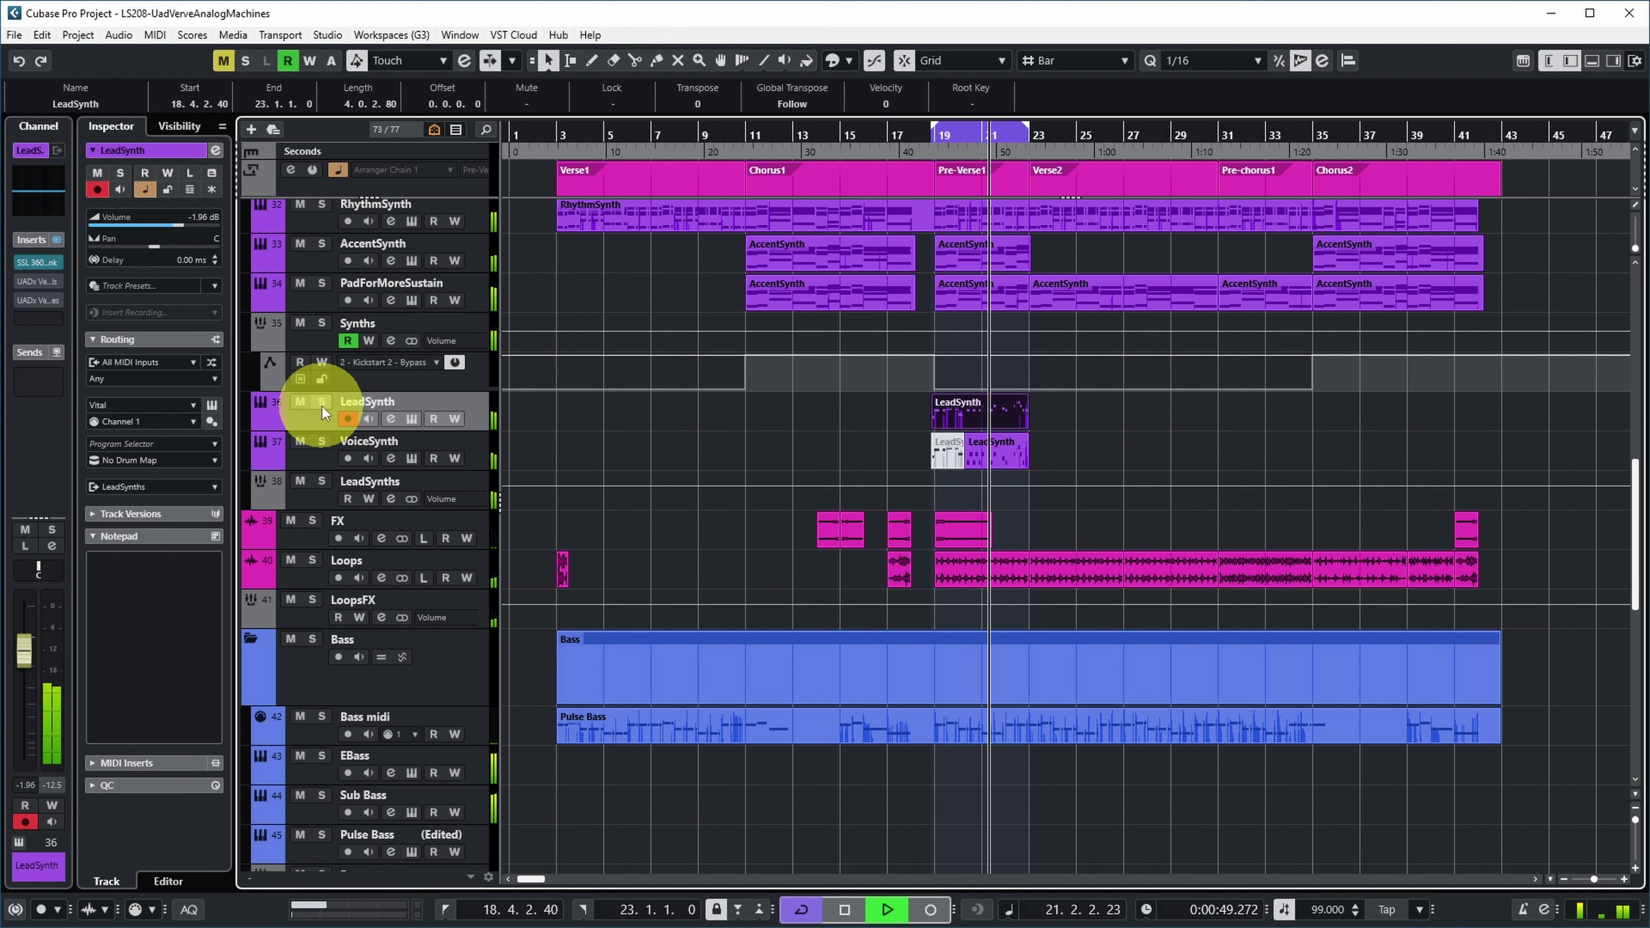
pyautogui.click(322, 404)
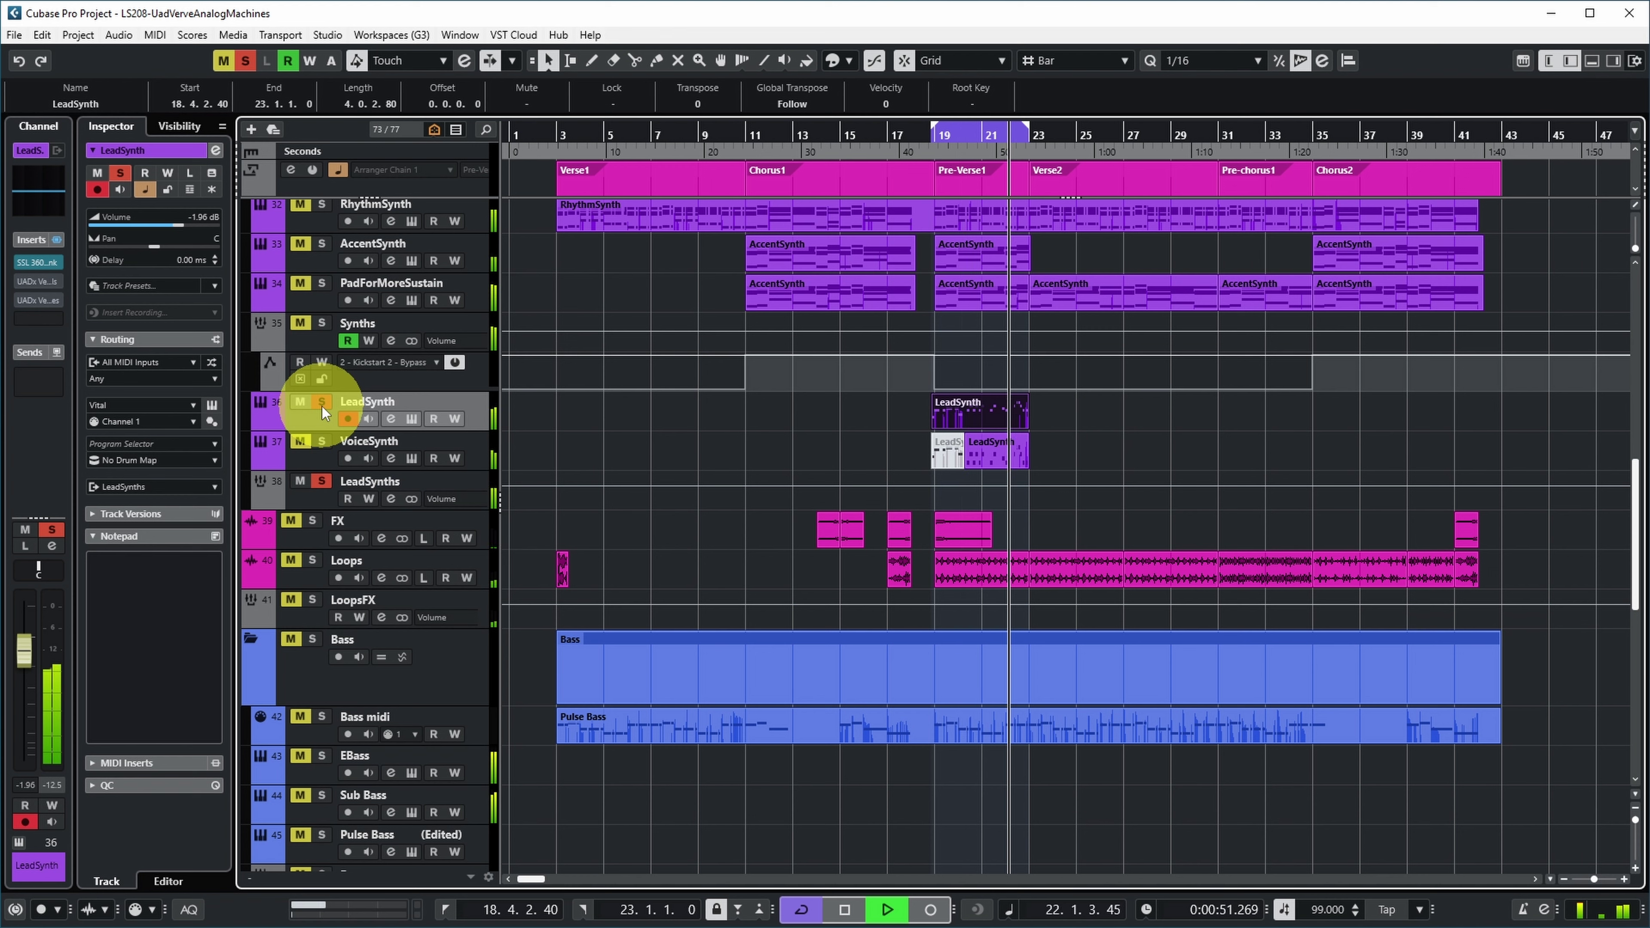
pyautogui.press('space')
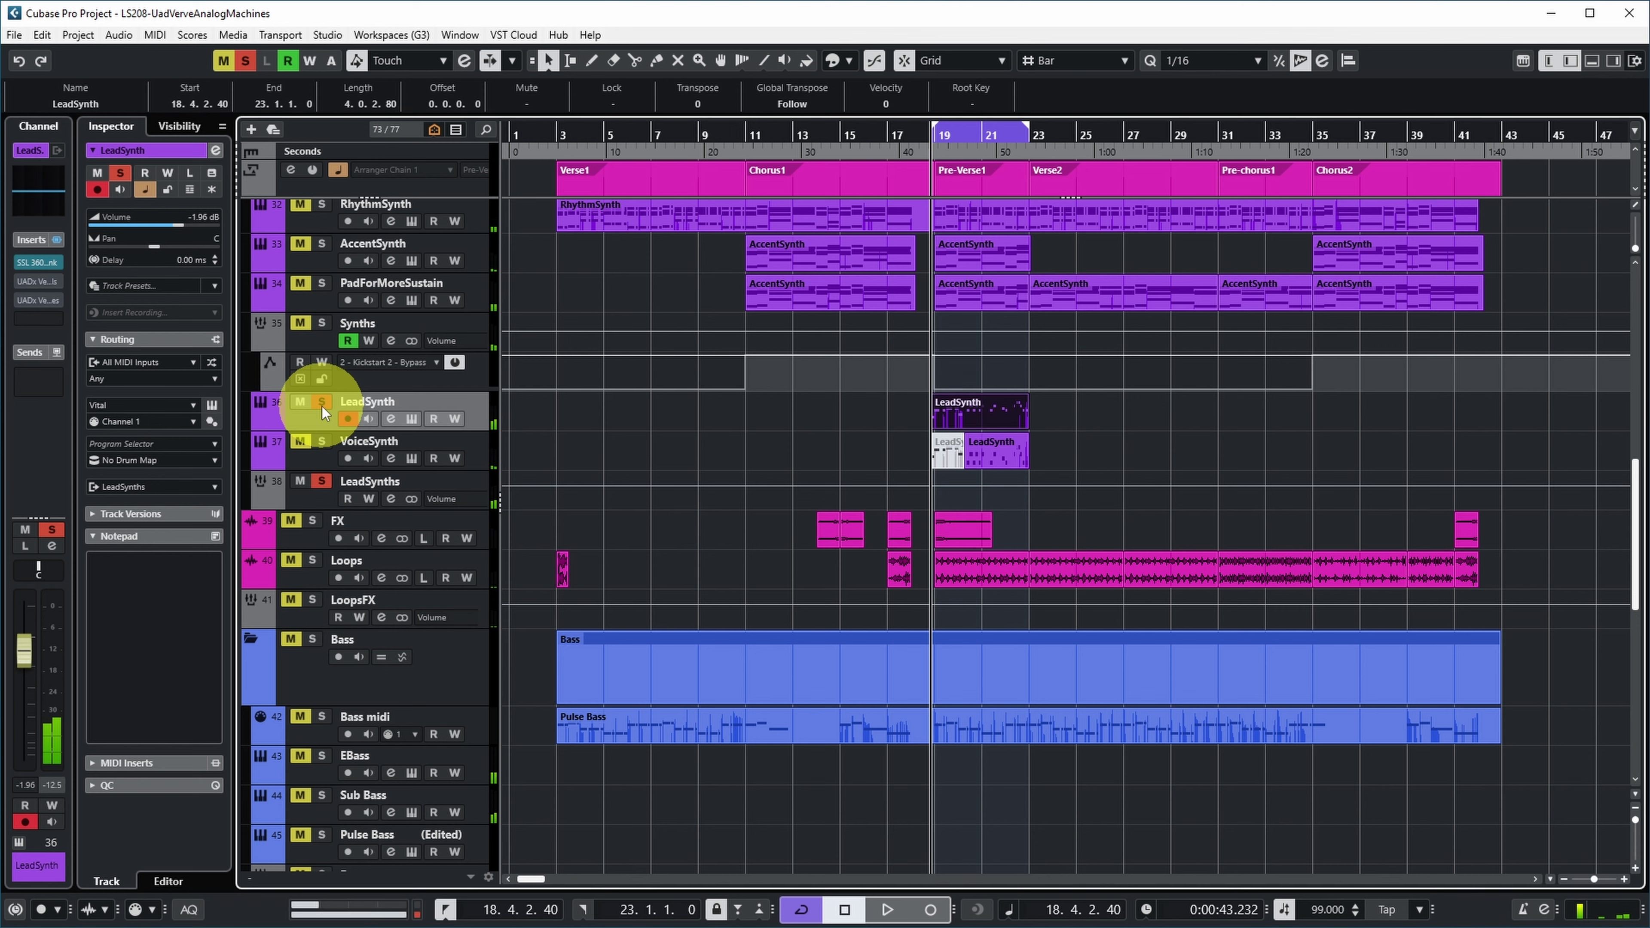
# - Set LeadSynth's Verve to the thicken tape machine with drive 77 and warble 16.5
pyautogui.click(38, 300)
pyautogui.click(1286, 365)
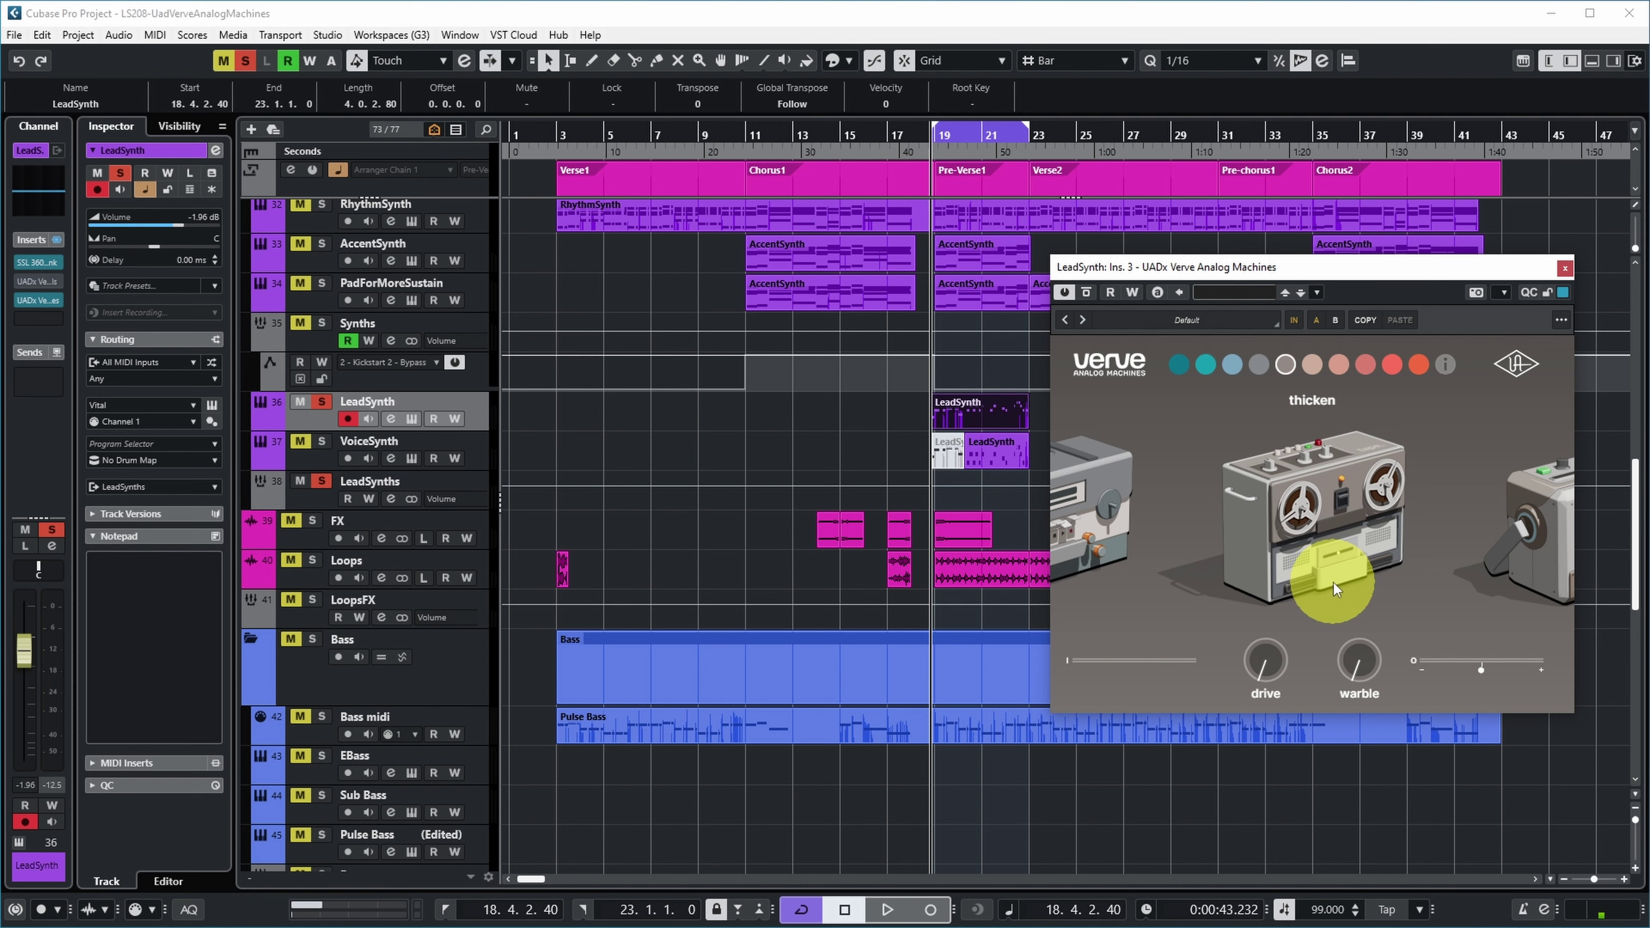
pyautogui.press('space')
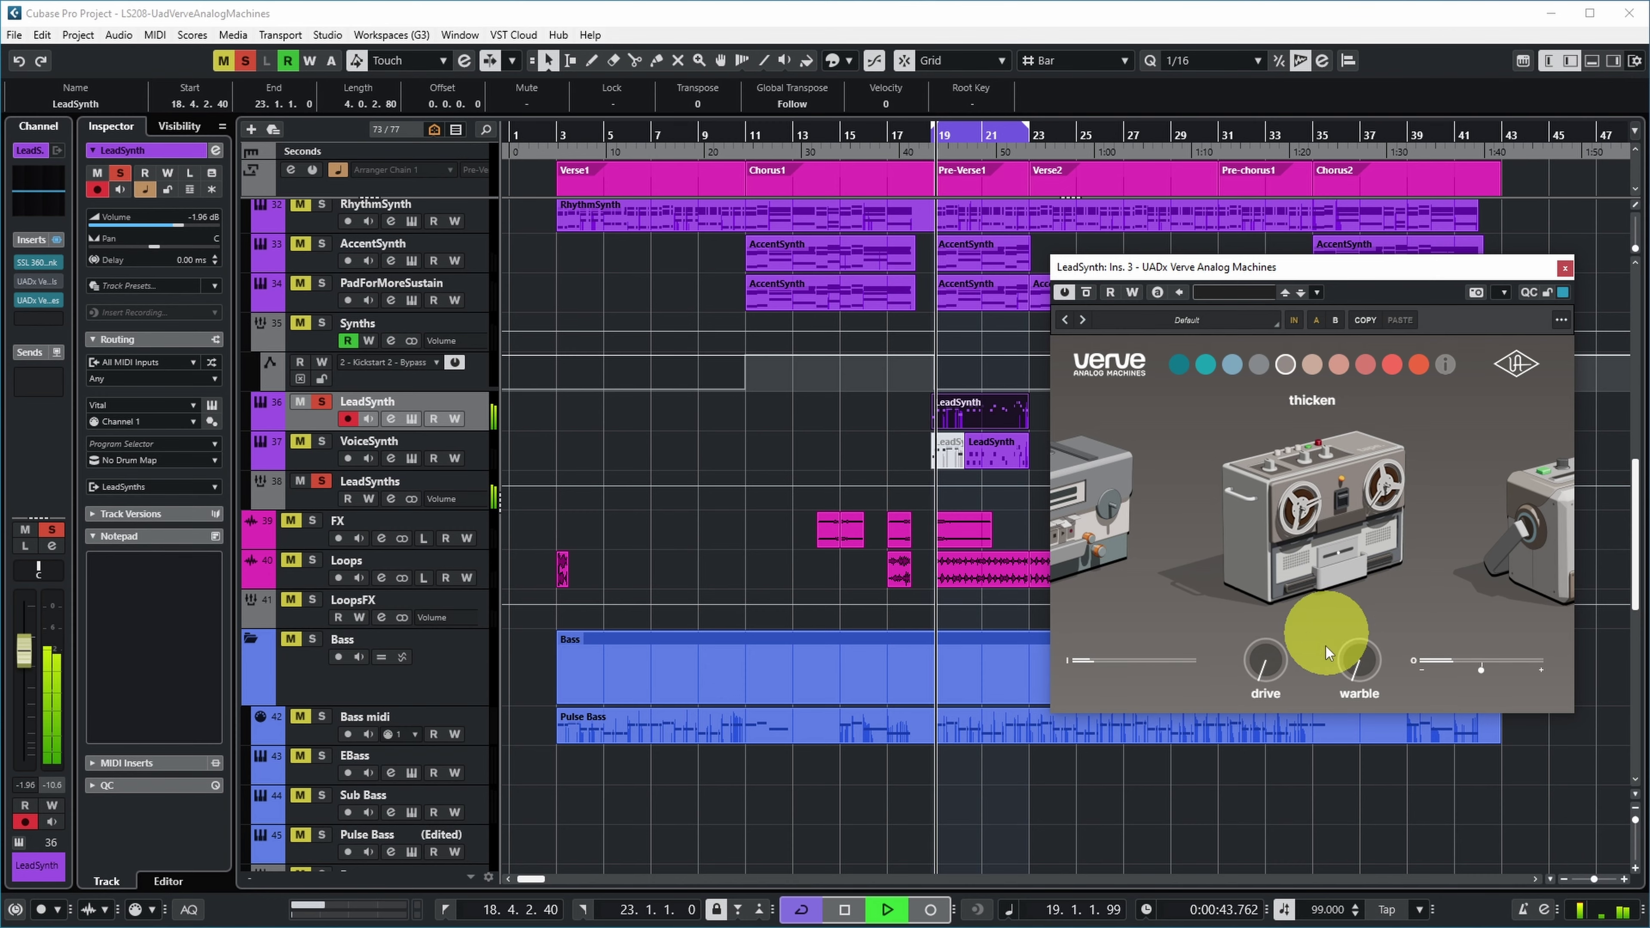
pyautogui.moveTo(1271, 671)
pyautogui.moveTo(1271, 671); pyautogui.dragTo(1291, 572)
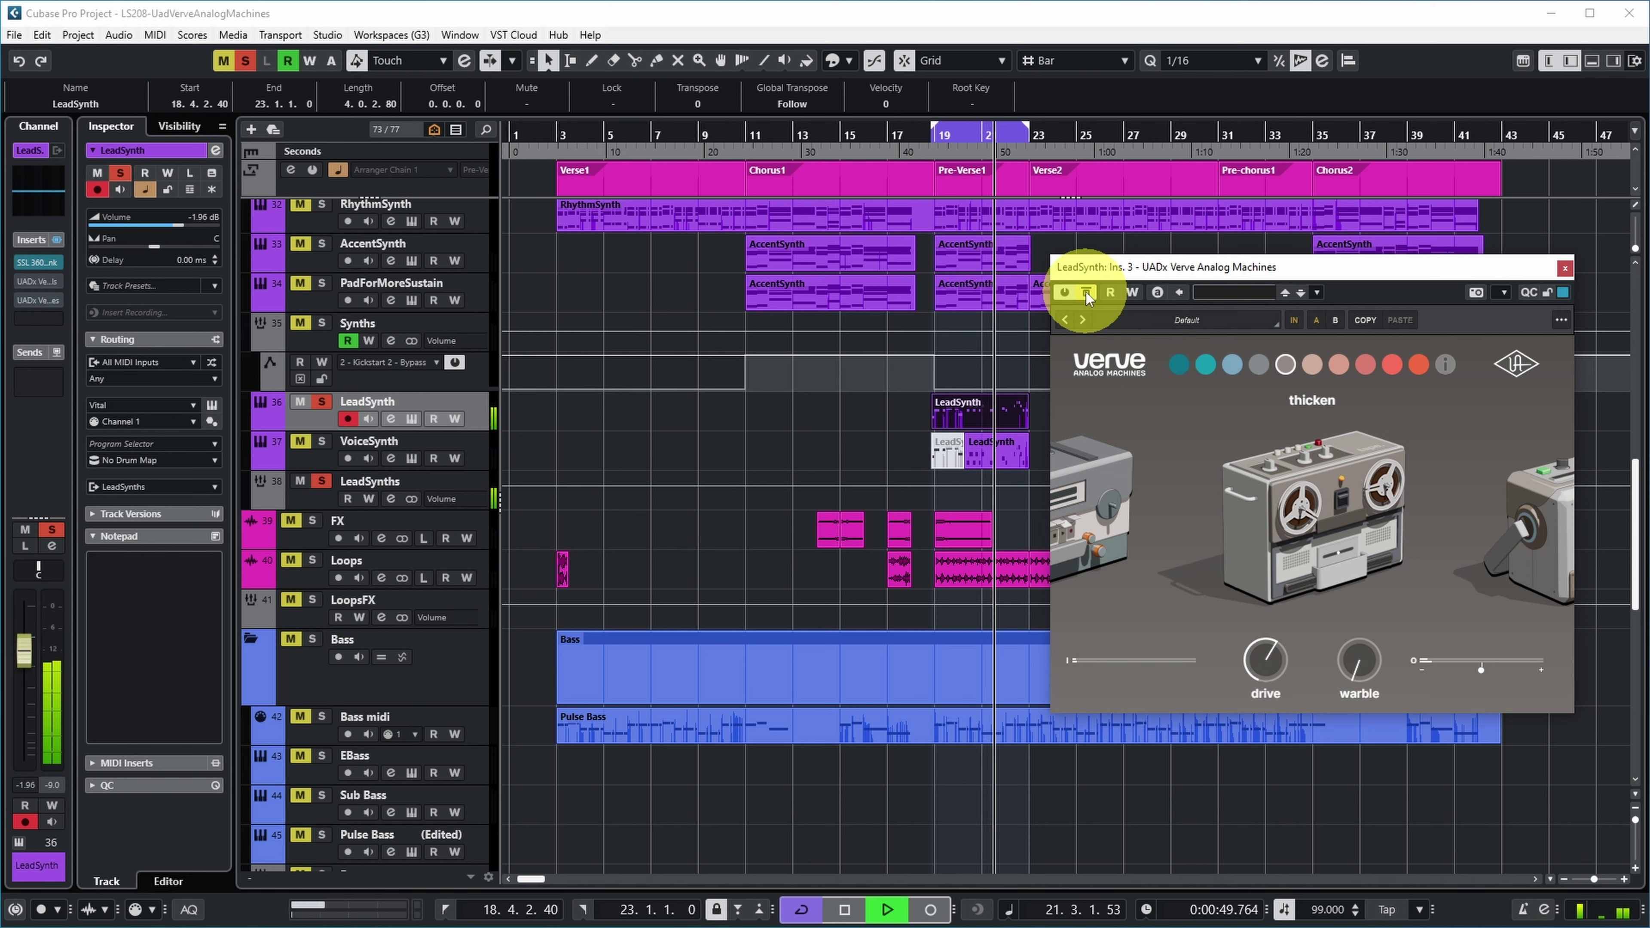
pyautogui.moveTo(1348, 646); pyautogui.dragTo(1346, 636)
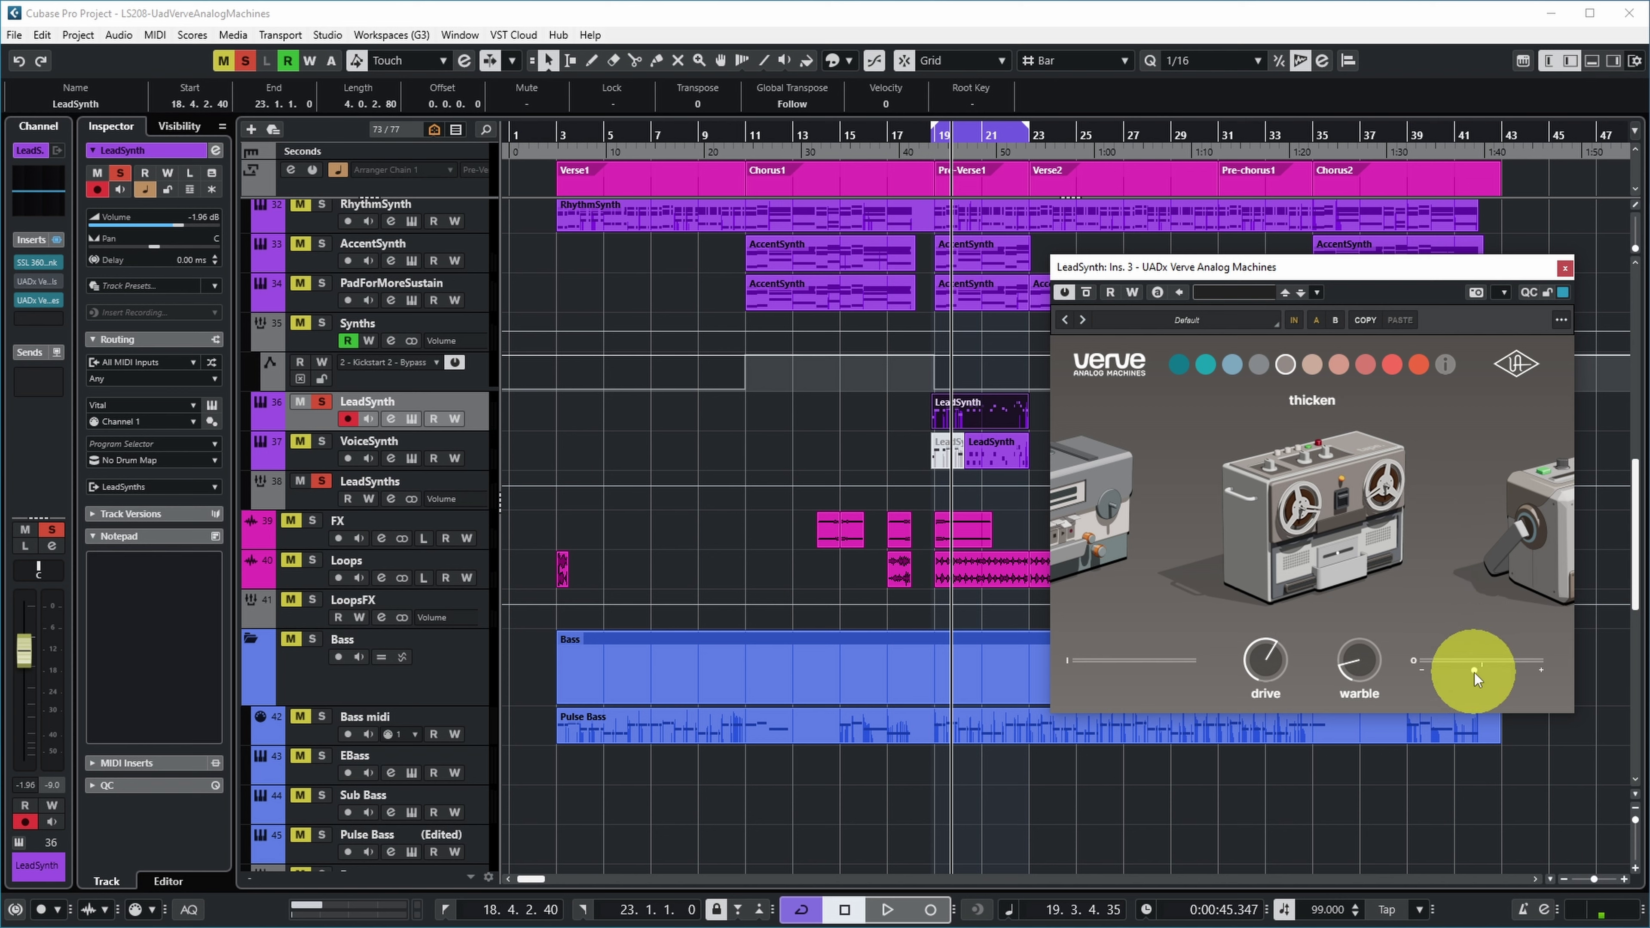
# - Adjust another tape machine setting during playback and compare LeadSynth with Verve bypassed and active
pyautogui.press('space')
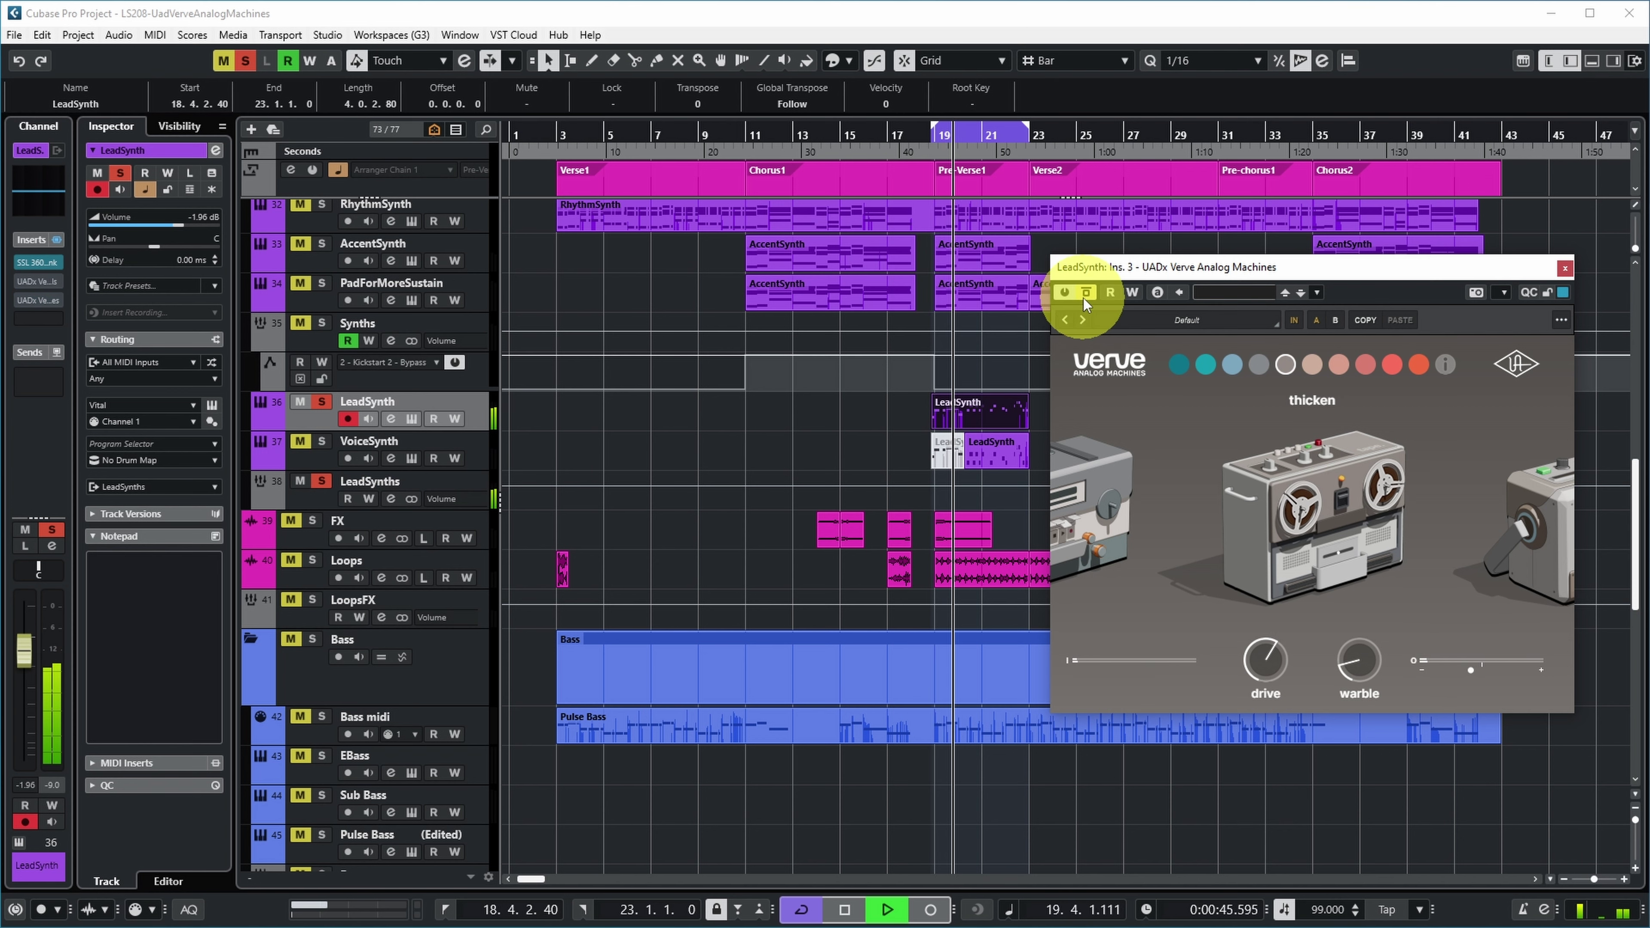
pyautogui.moveTo(1428, 661)
pyautogui.mouseDown()
pyautogui.moveTo(1473, 679)
pyautogui.moveTo(1459, 672)
pyautogui.mouseUp()
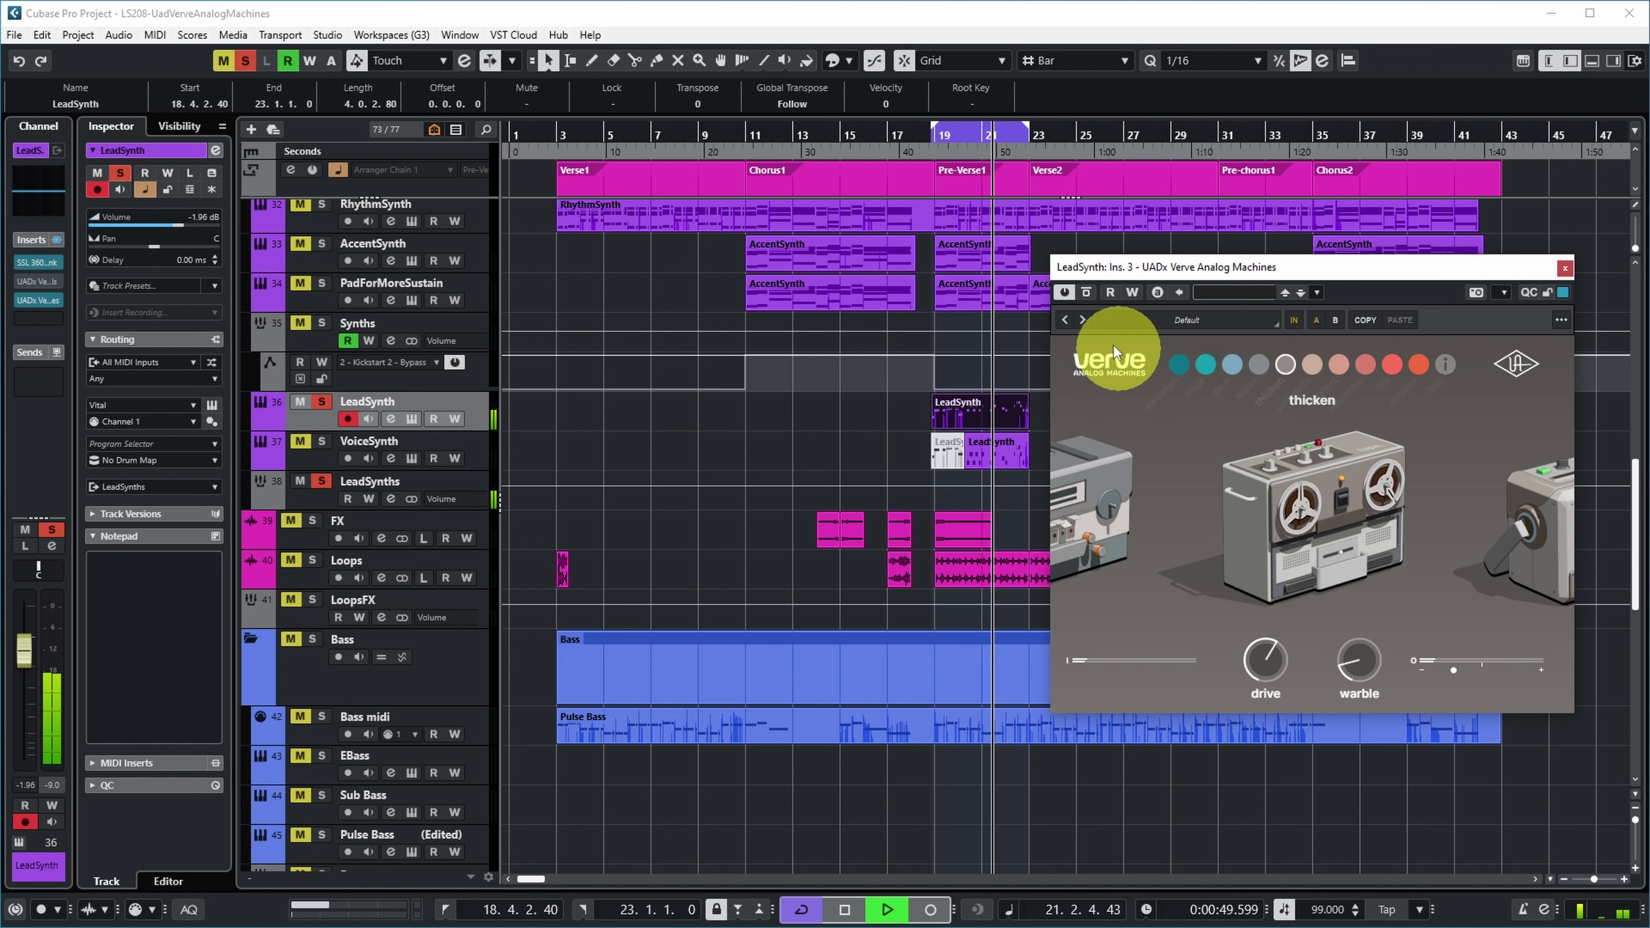
pyautogui.click(1092, 294)
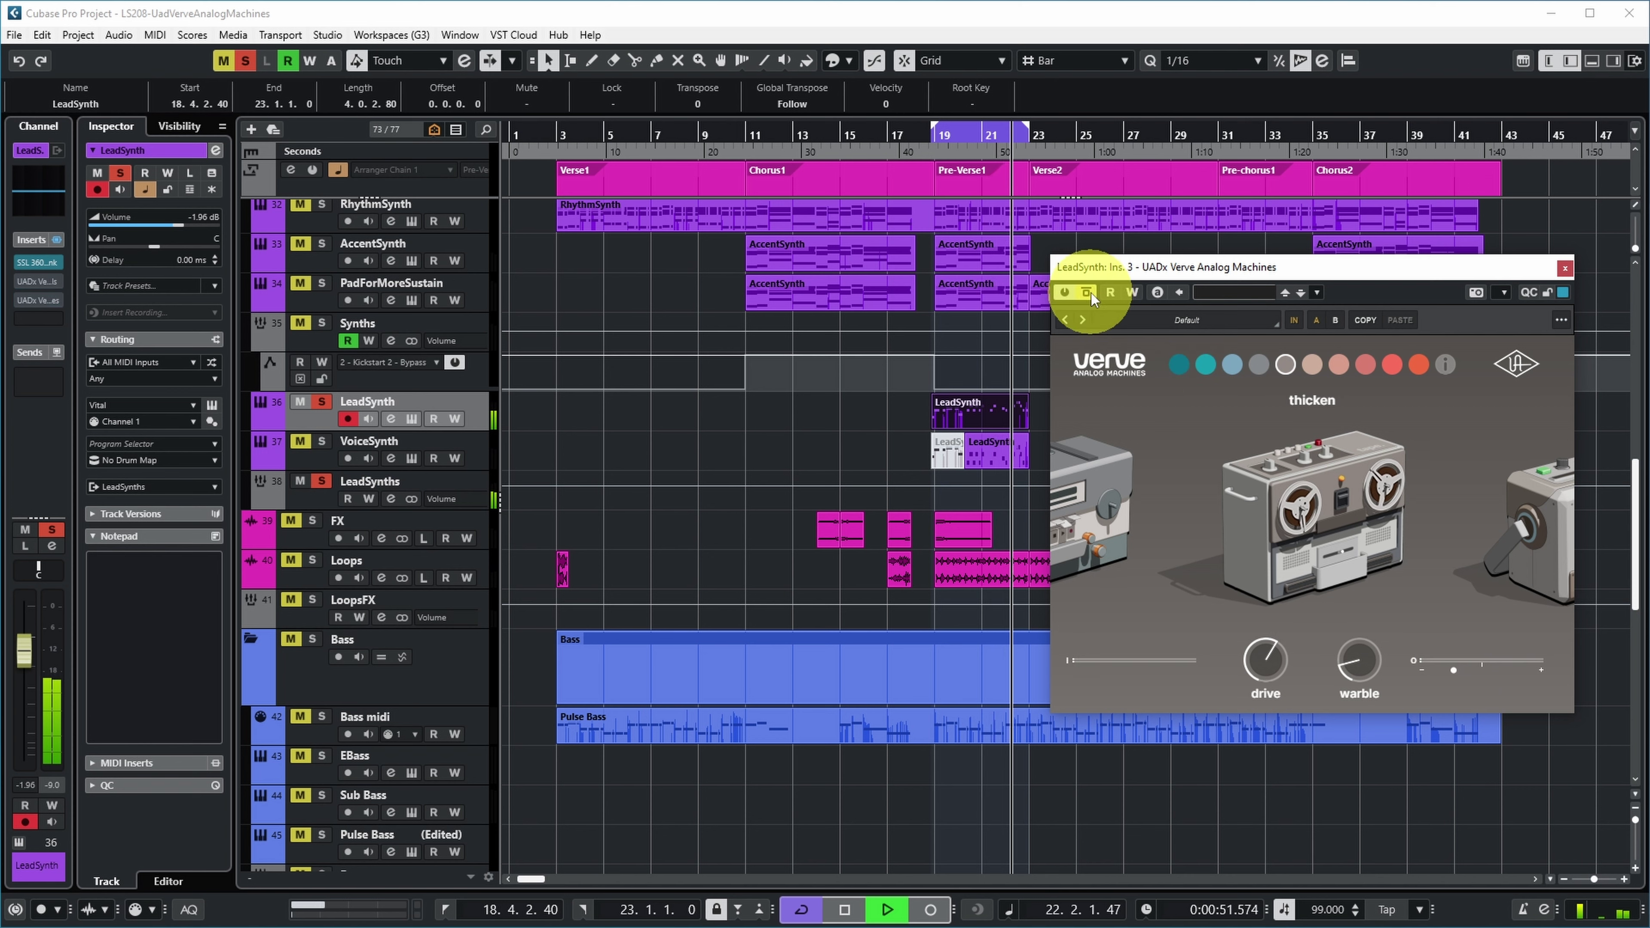
pyautogui.click(1093, 294)
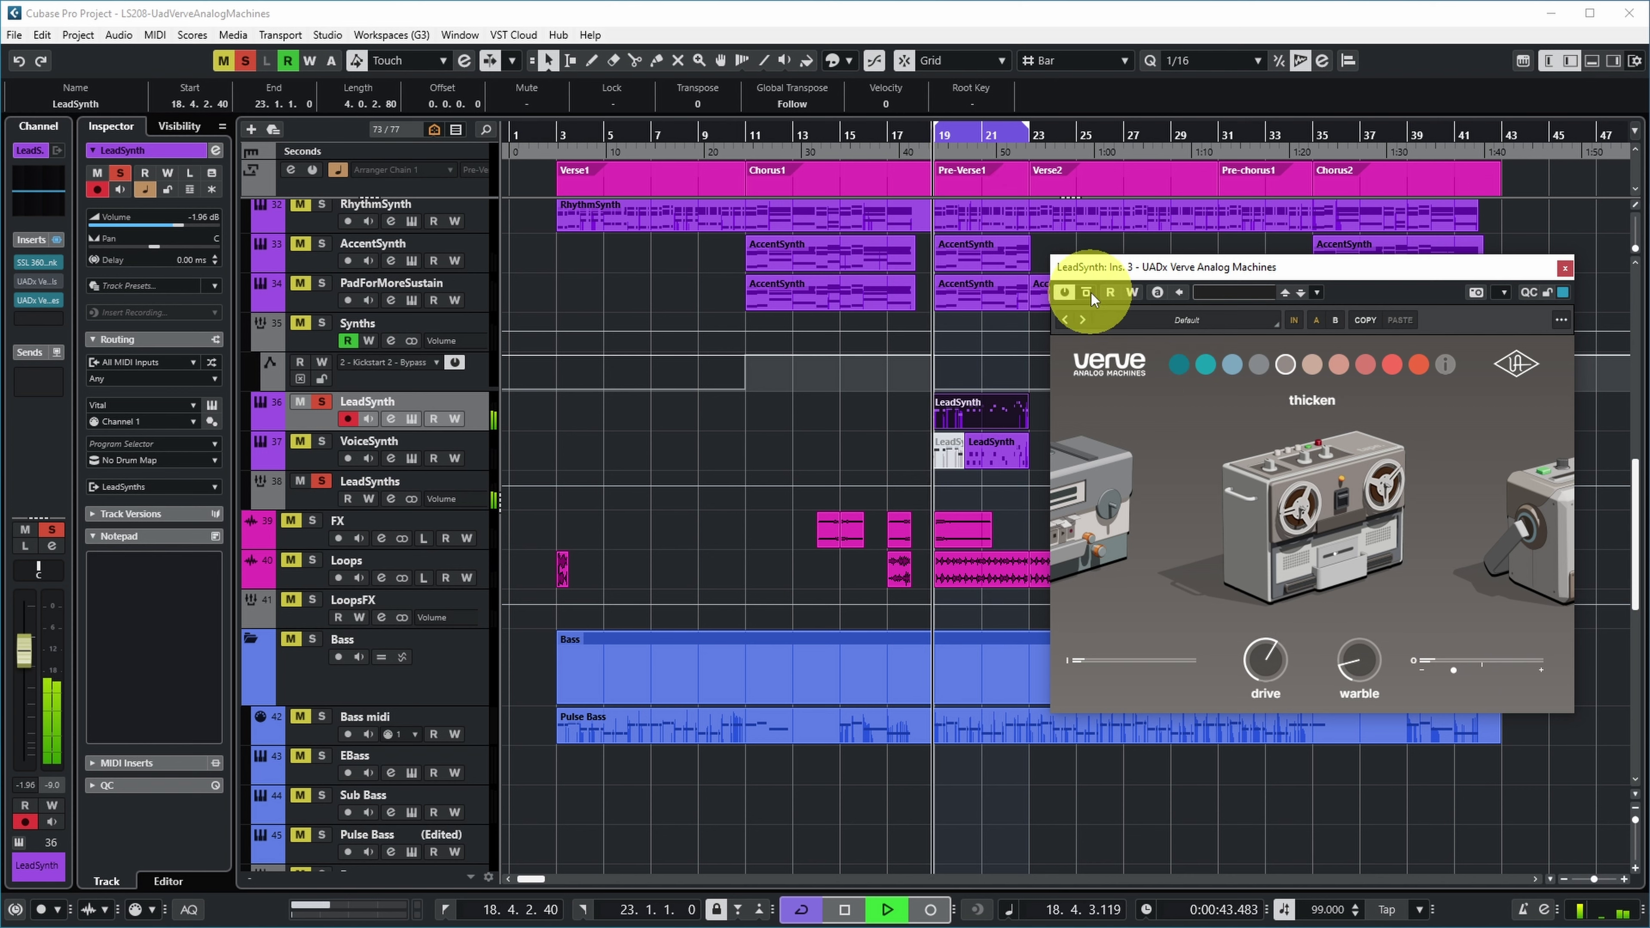
pyautogui.press('space')
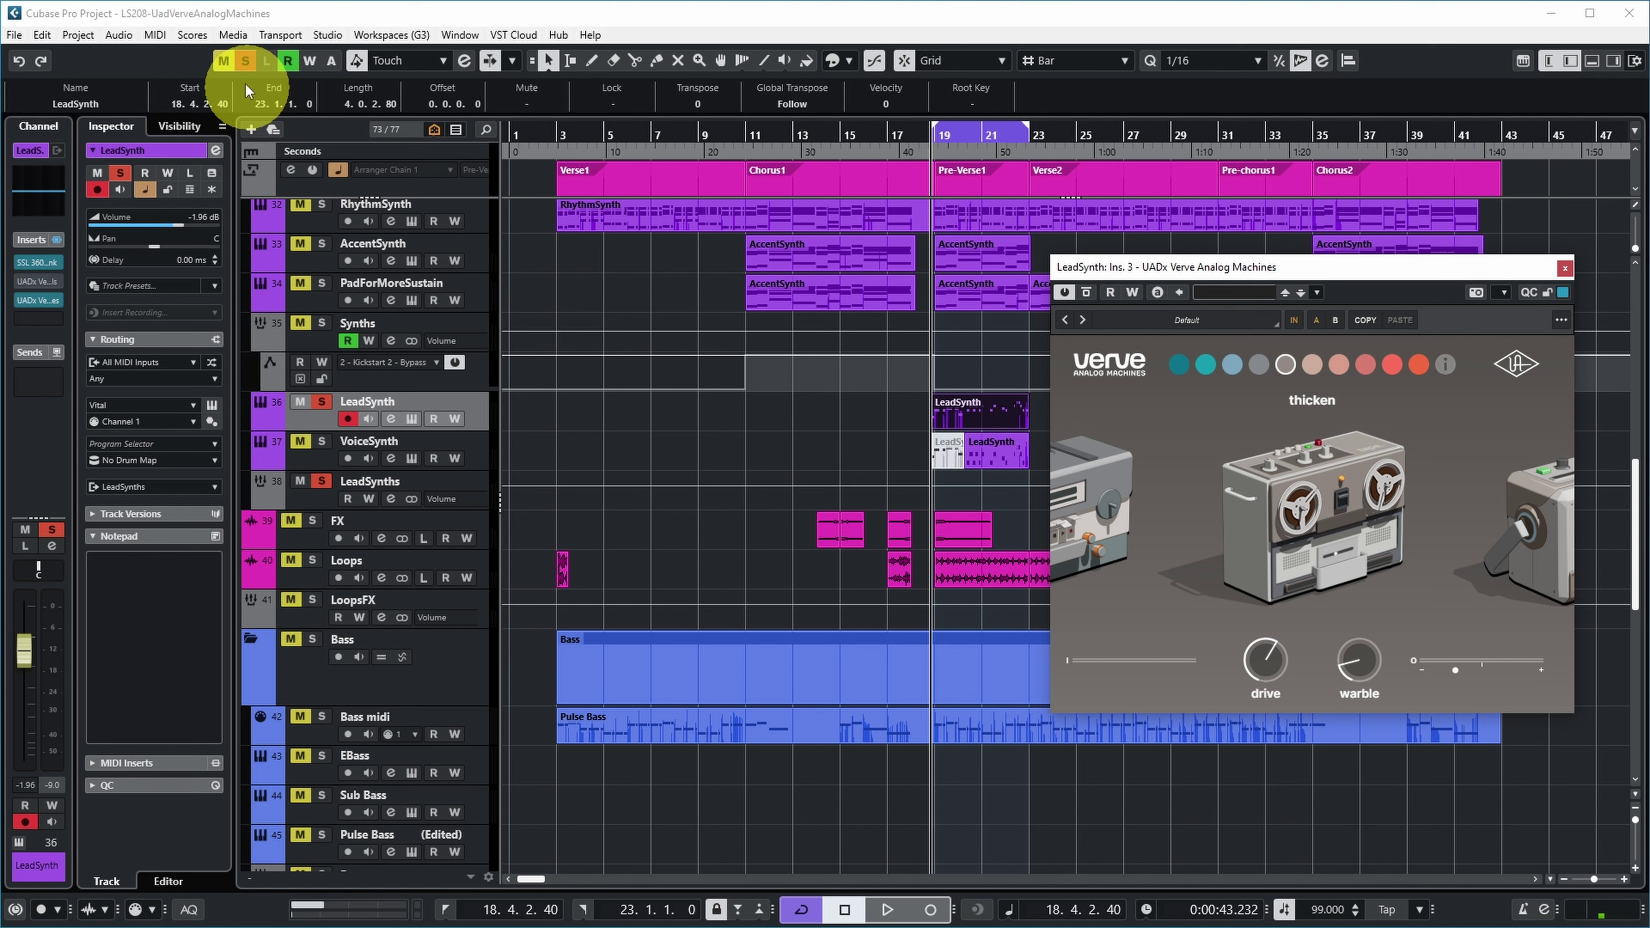
# - Clear all solos and toggle LeadSynth's Verve while the full mix plays
pyautogui.click(245, 61)
pyautogui.press('space')
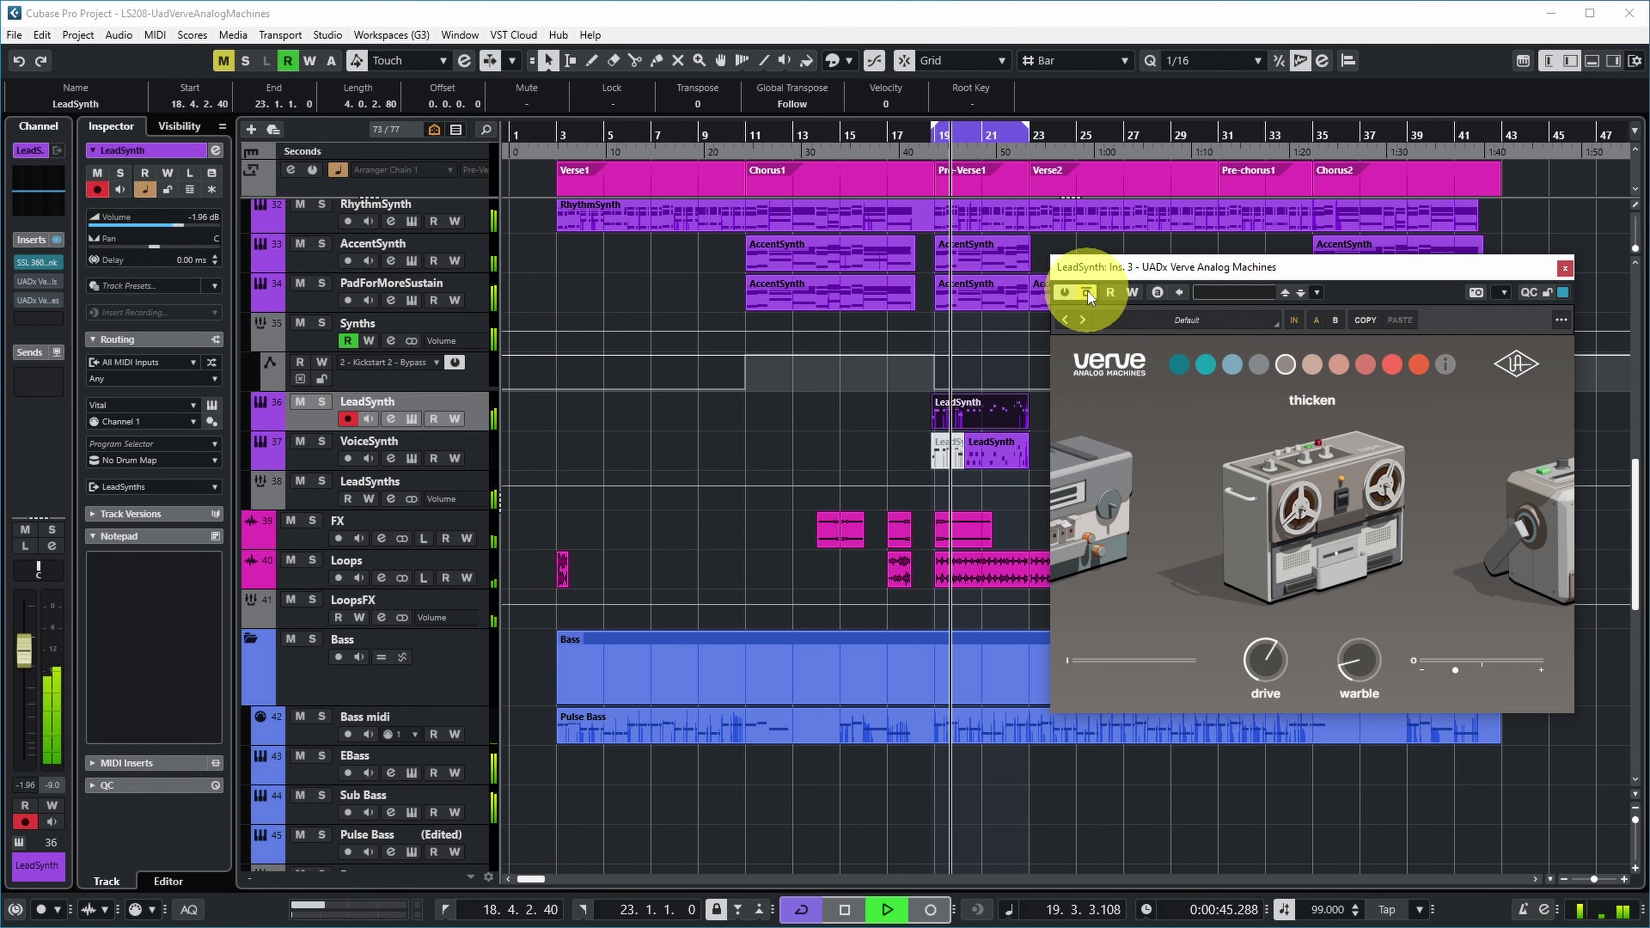
pyautogui.click(1087, 293)
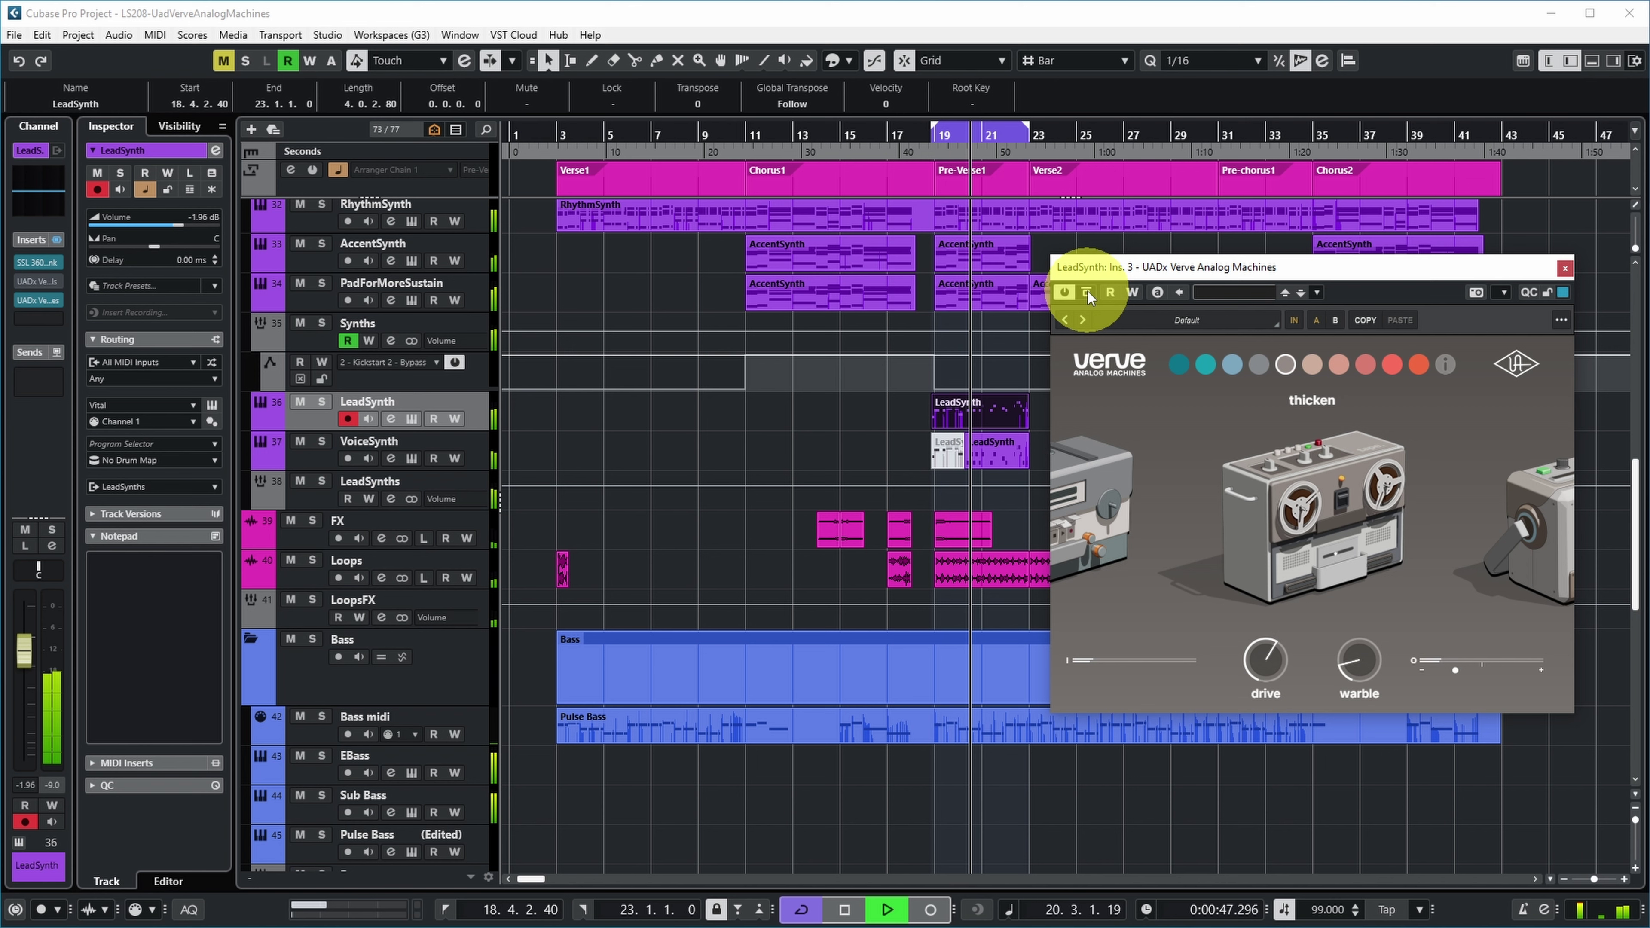